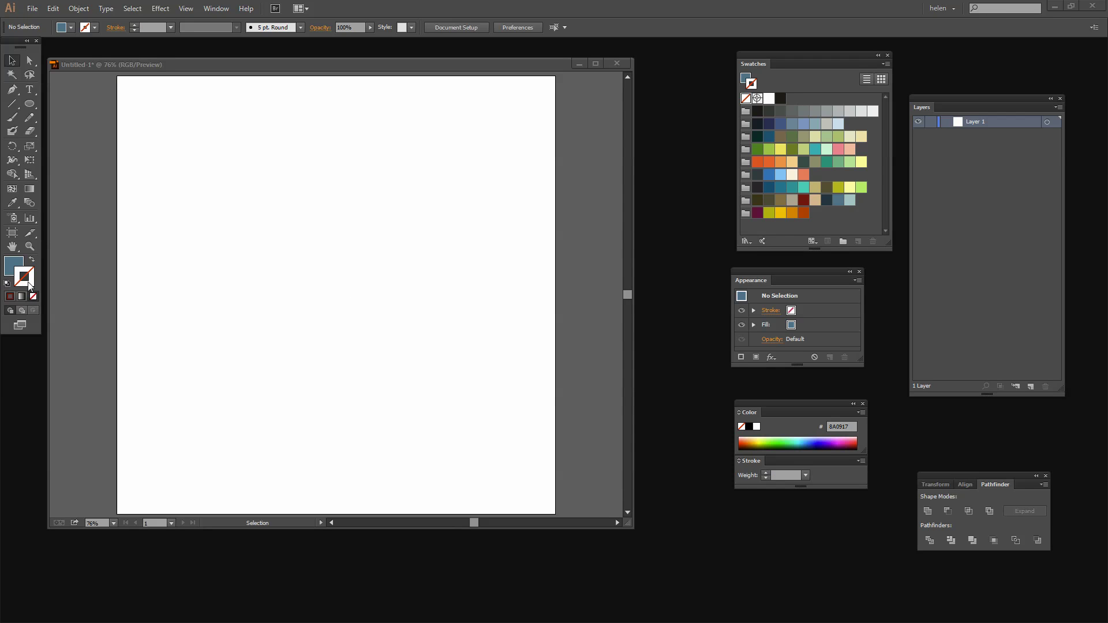
Draw a blue-filled circle about 595 pt across near the artboard's centre, with a dark plum stroke (730046)
click(757, 212)
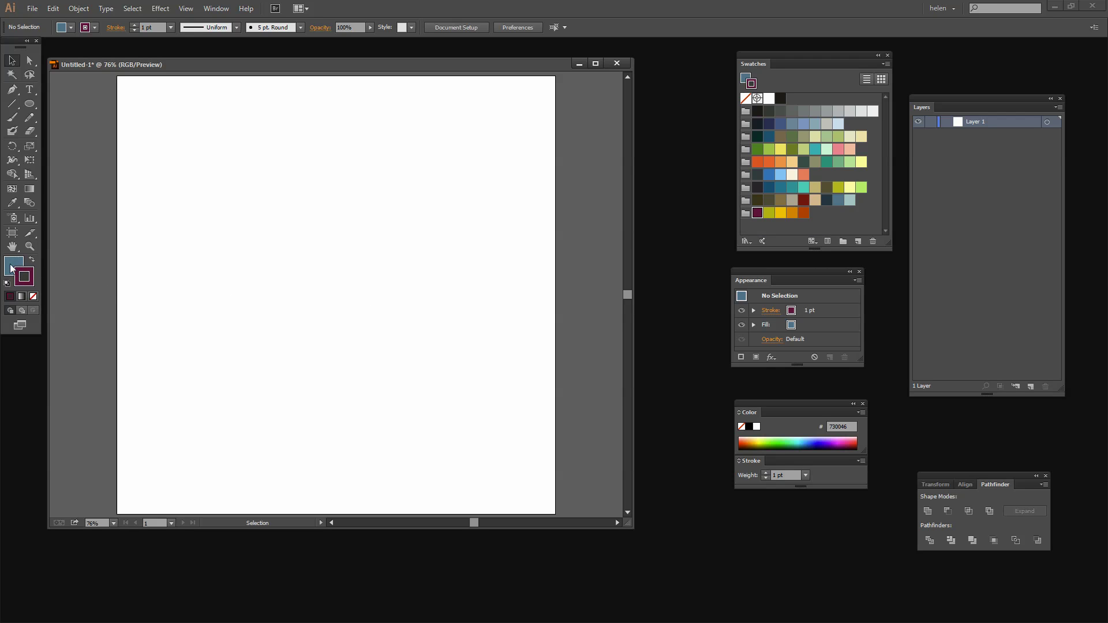
click(30, 103)
mouse_move(217, 151)
mouse_down()
mouse_move(297, 228)
mouse_move(433, 412)
mouse_up()
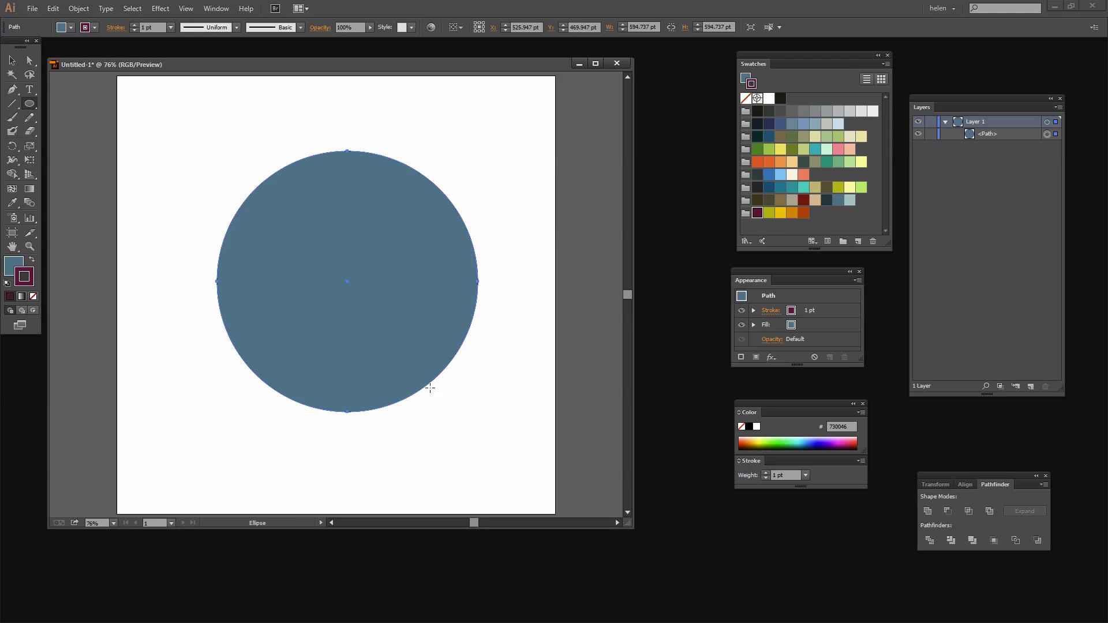
Set the circle's stroke weight to 40 pt
click(146, 27)
text(40)
key(Tab)
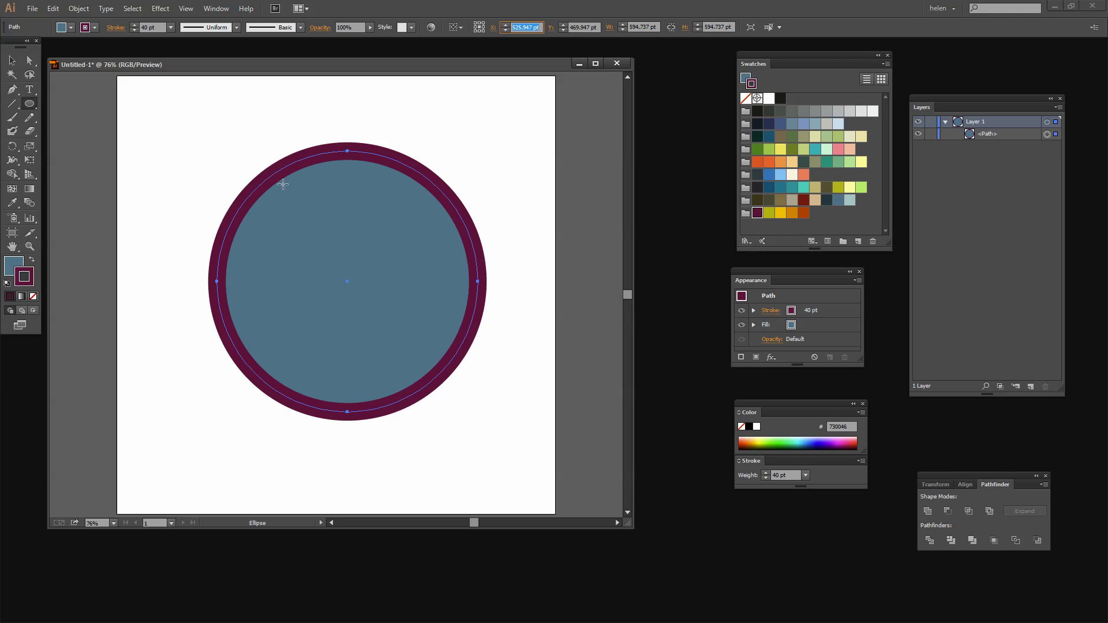
Make the circle's stroke a dashed line with butt caps and a dash length of 32 pt
click(114, 28)
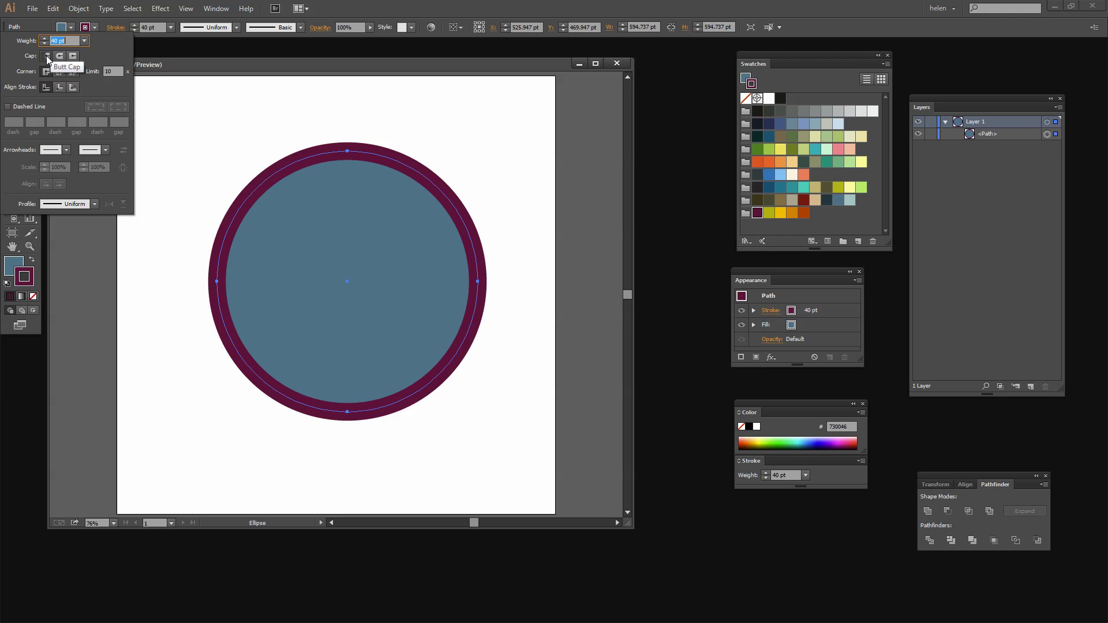
click(47, 55)
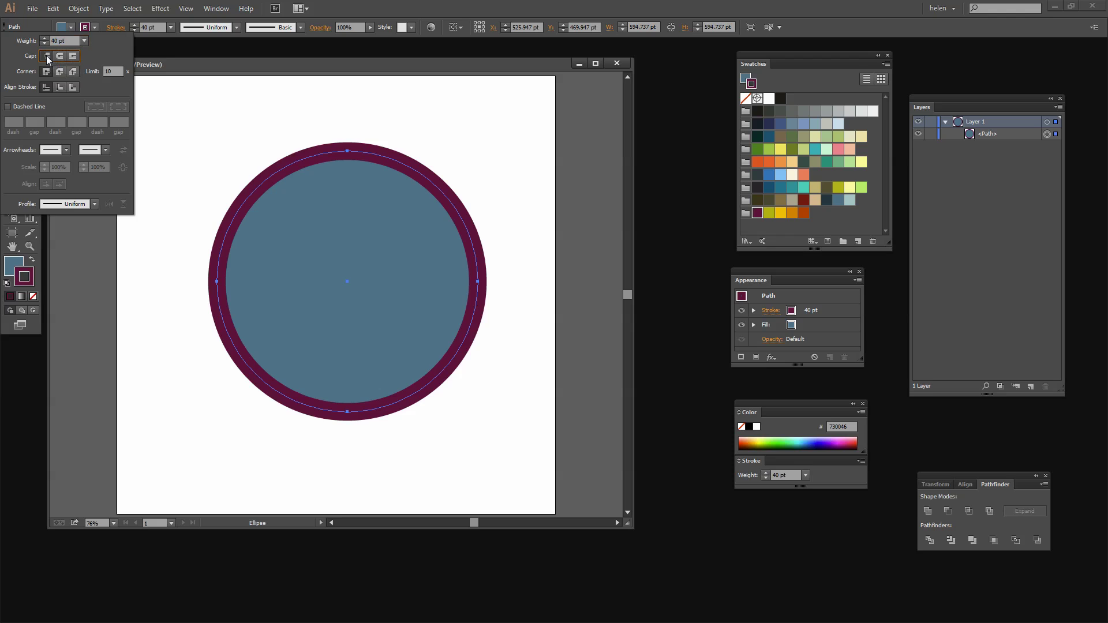
click(8, 107)
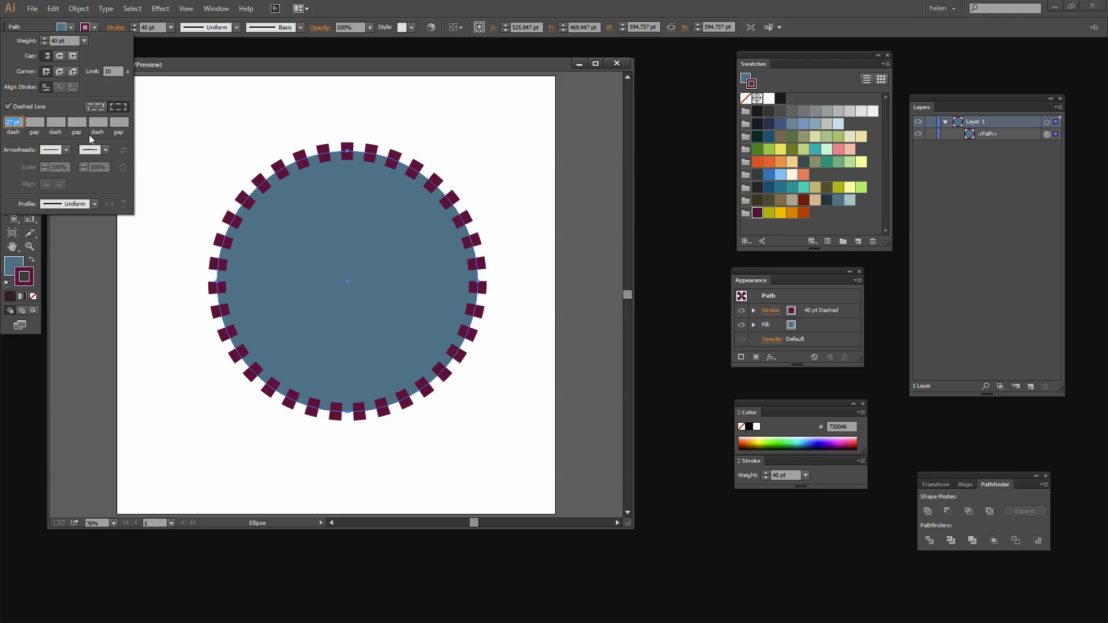
click(10, 121)
key(Up)
key(Up)
key(Up)
key(Up)
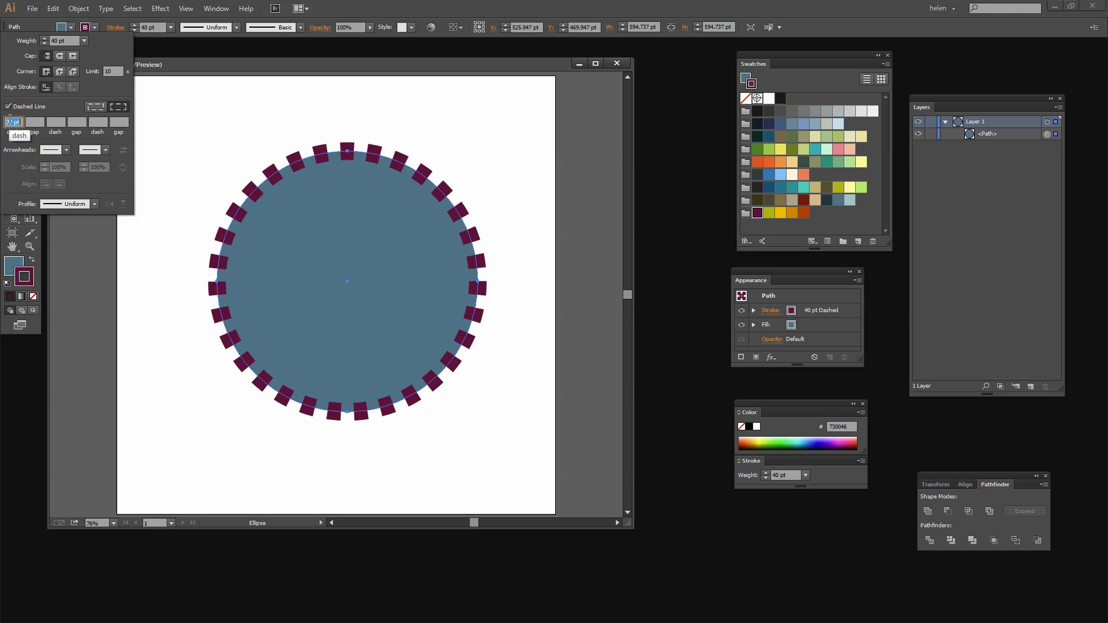
key(Up)
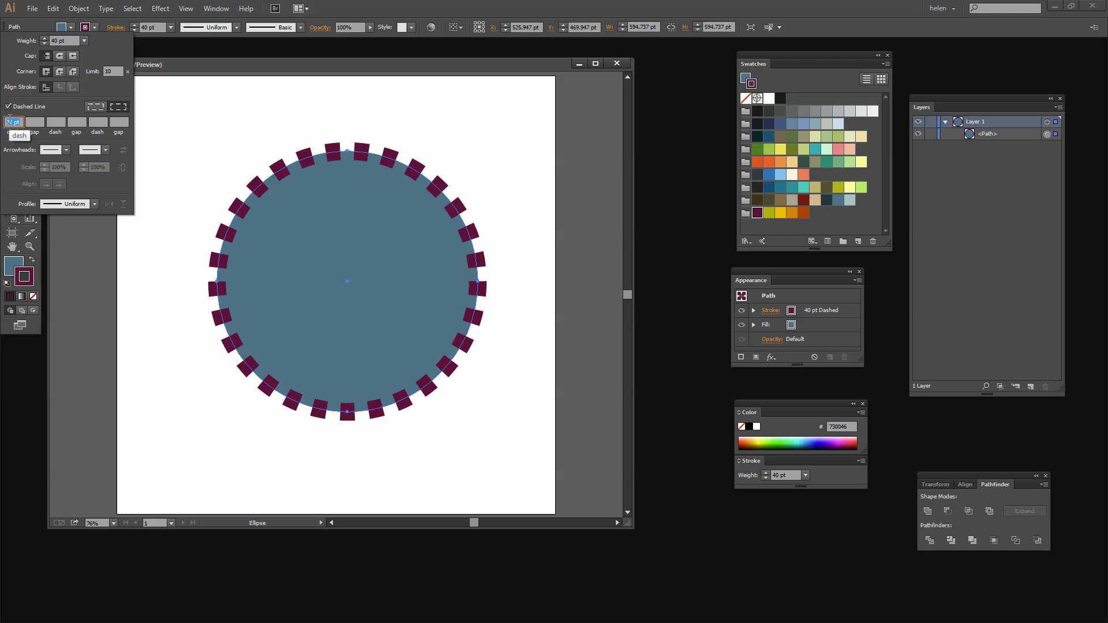
Set the gap between the stroke's dashes to 10 pt
click(35, 124)
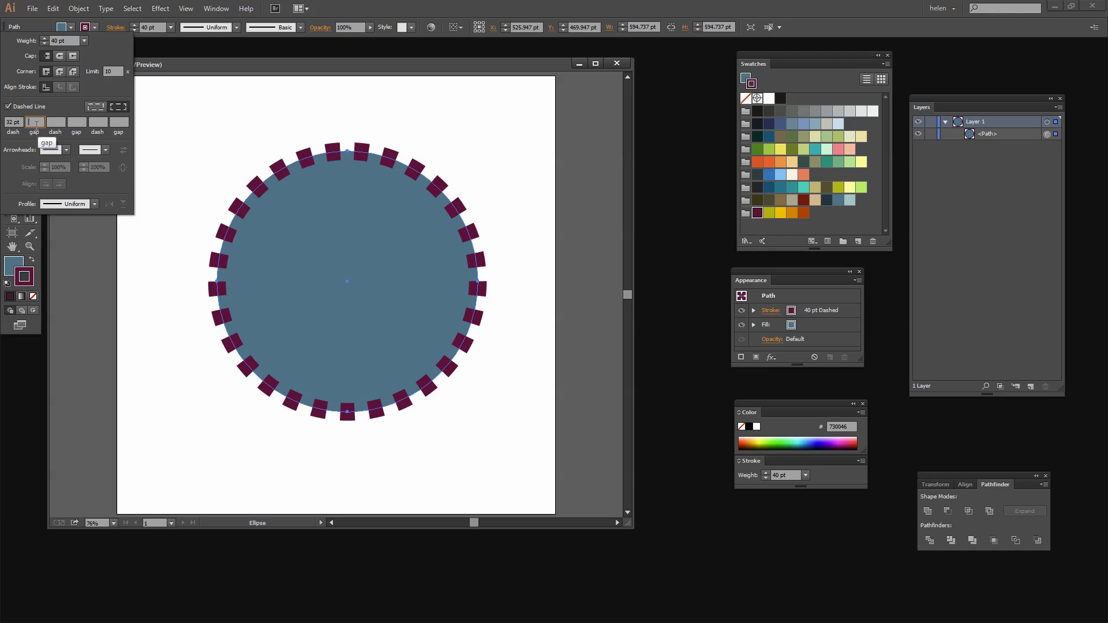
text(10)
key(Tab)
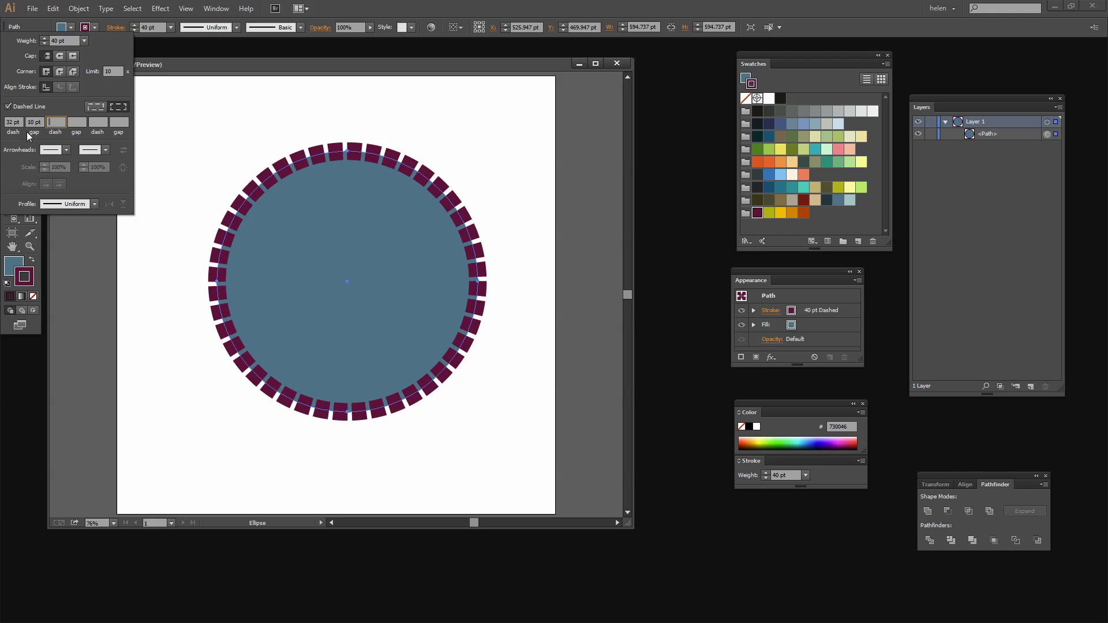
Increase the gap between the stroke's dashes to 28 pt
click(31, 122)
key(Up)
key(Up)
key(Up)
key(Up)
key(Up)
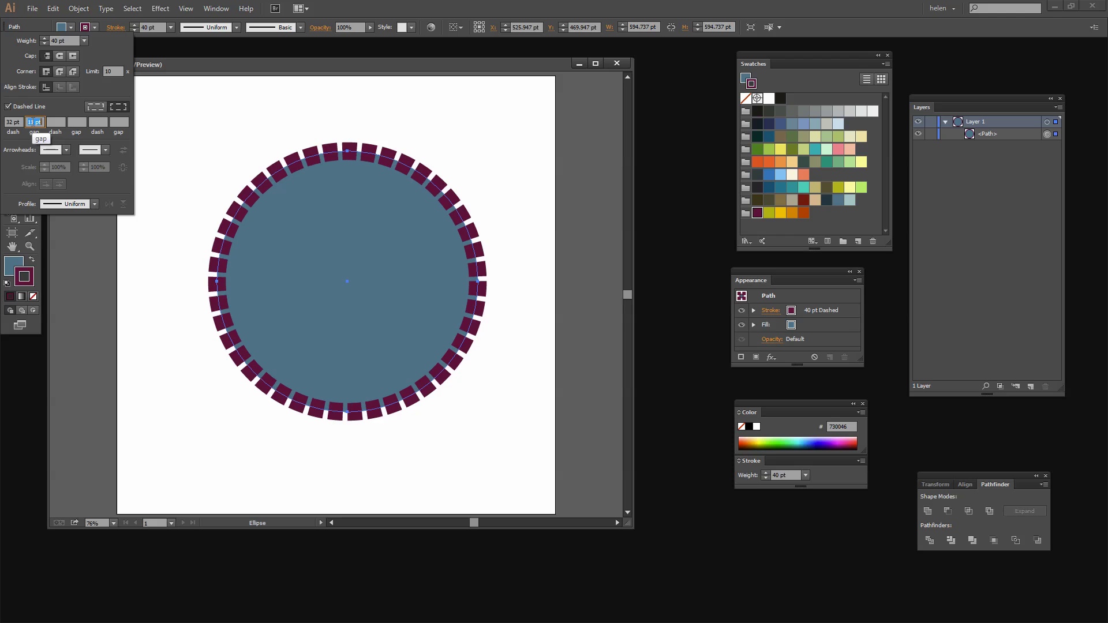
key(Up)
key(Up)
key(Up)
key(Up)
key(Up)
key(Up)
key(Up)
key(Up)
key(Up)
key(Up)
key(Up)
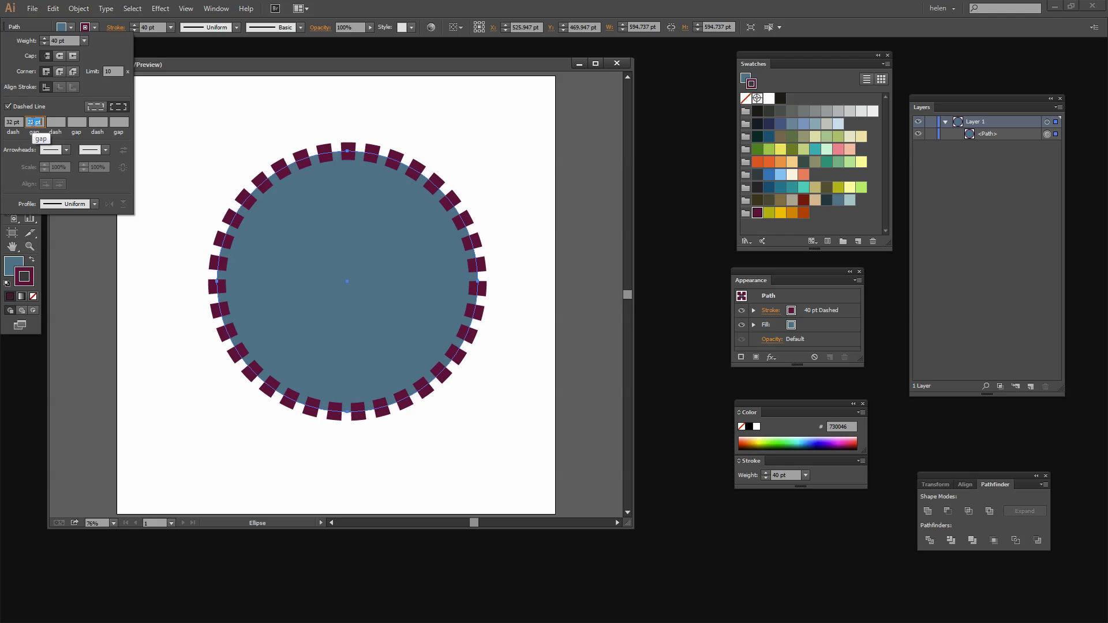
key(Up)
key(Up)
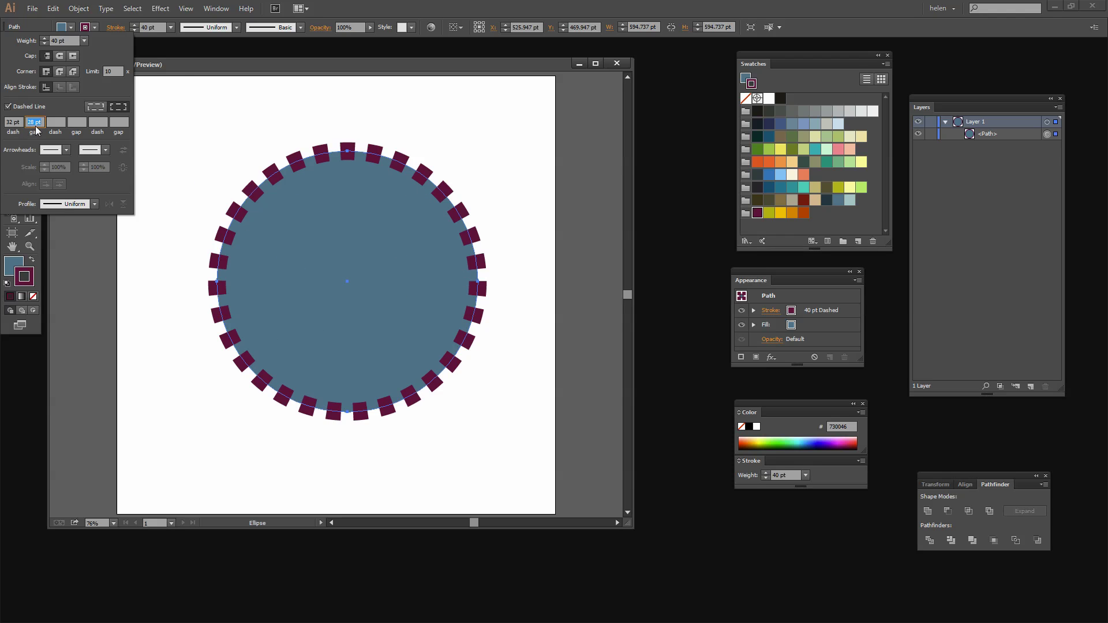
Compare exact dash lengths with dashes aligned to corners and path ends, keeping the aligned option, and readjust the gap
click(96, 109)
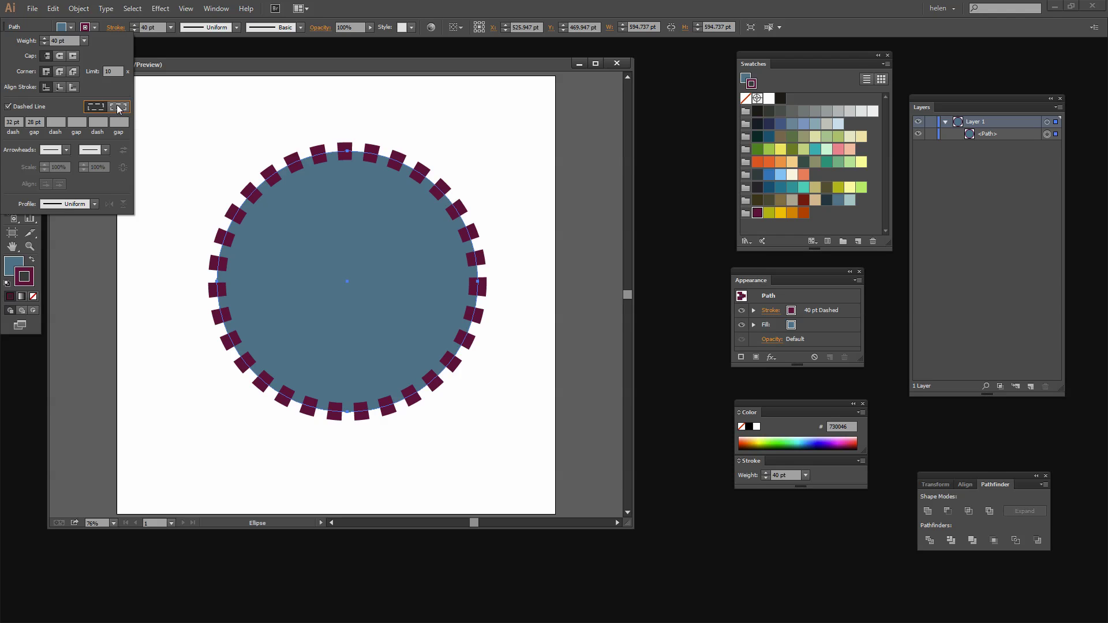
click(118, 108)
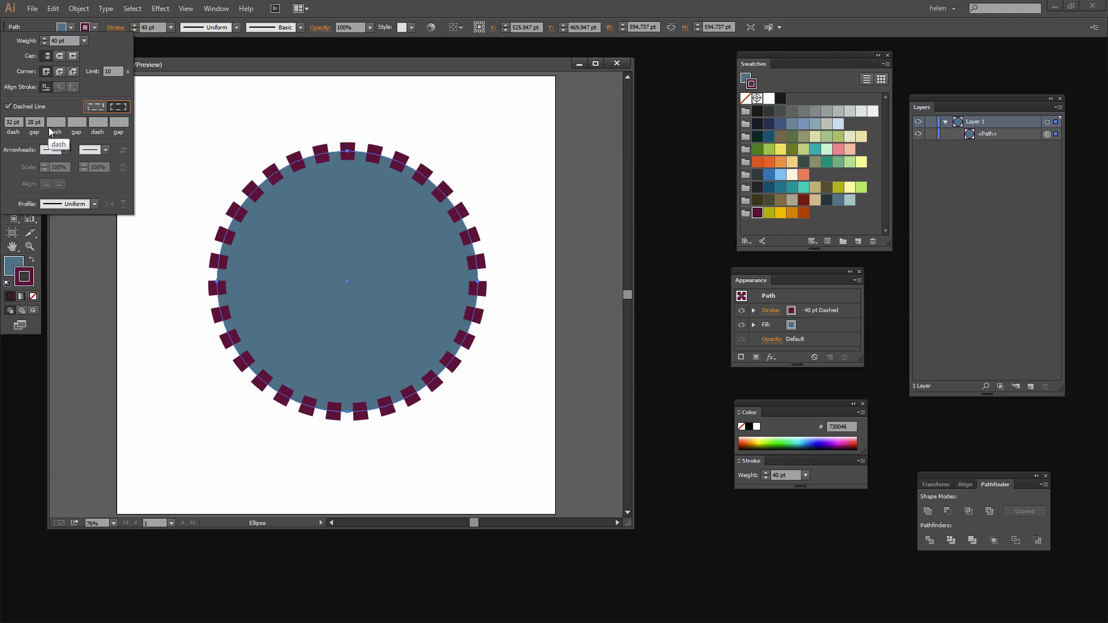
click(35, 121)
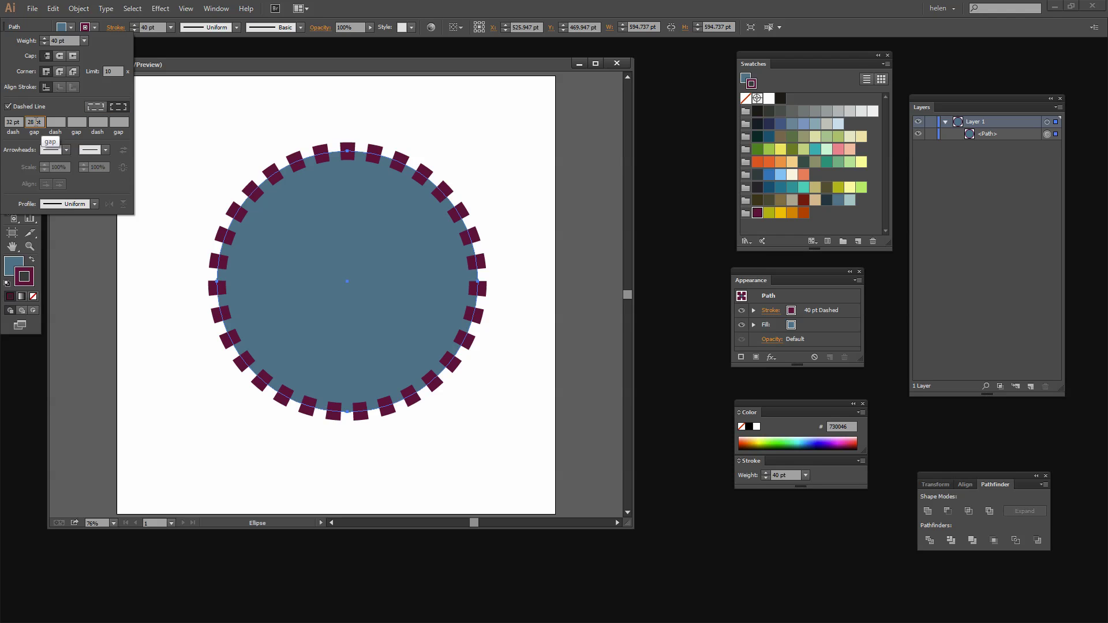
text(30)
key(Return)
key(Down)
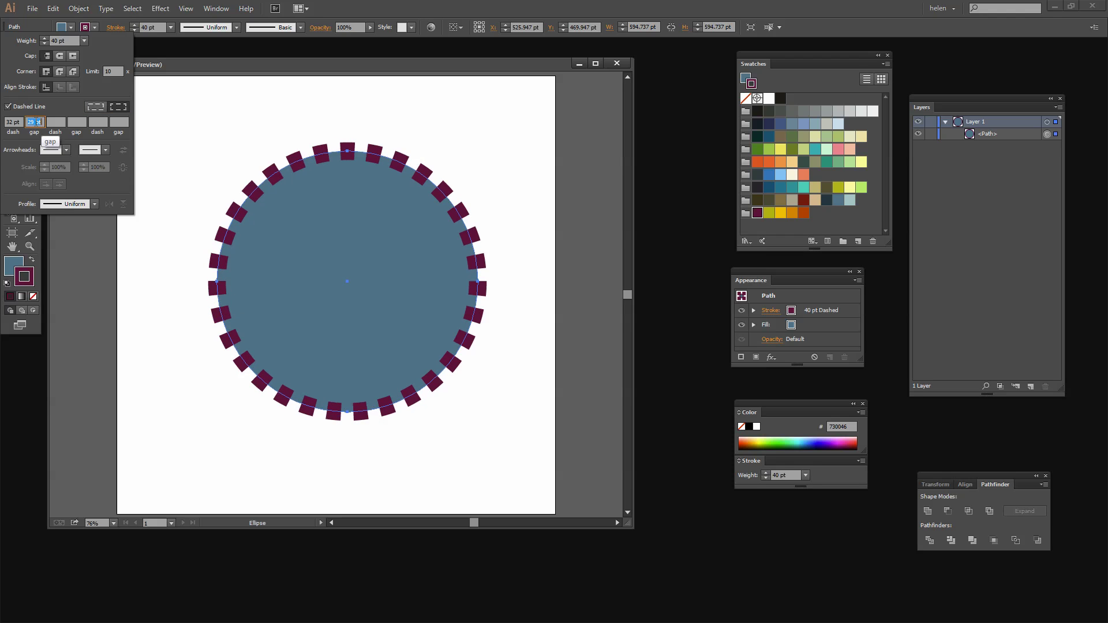
click(117, 107)
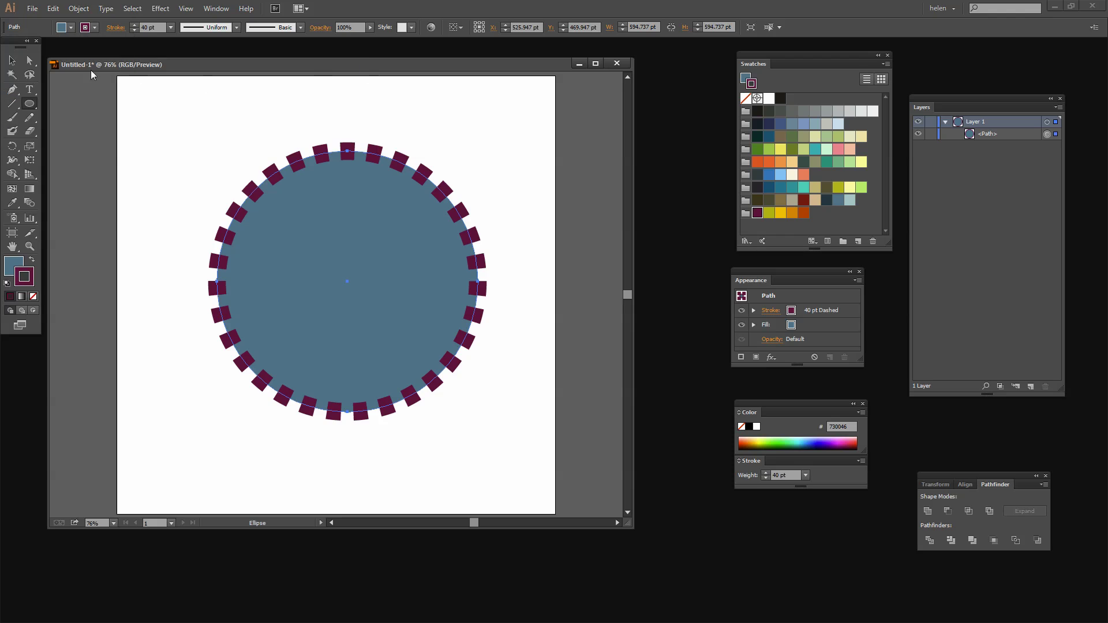
Expand the circle's appearance, and expand its fill and stroke into separate shapes
click(11, 61)
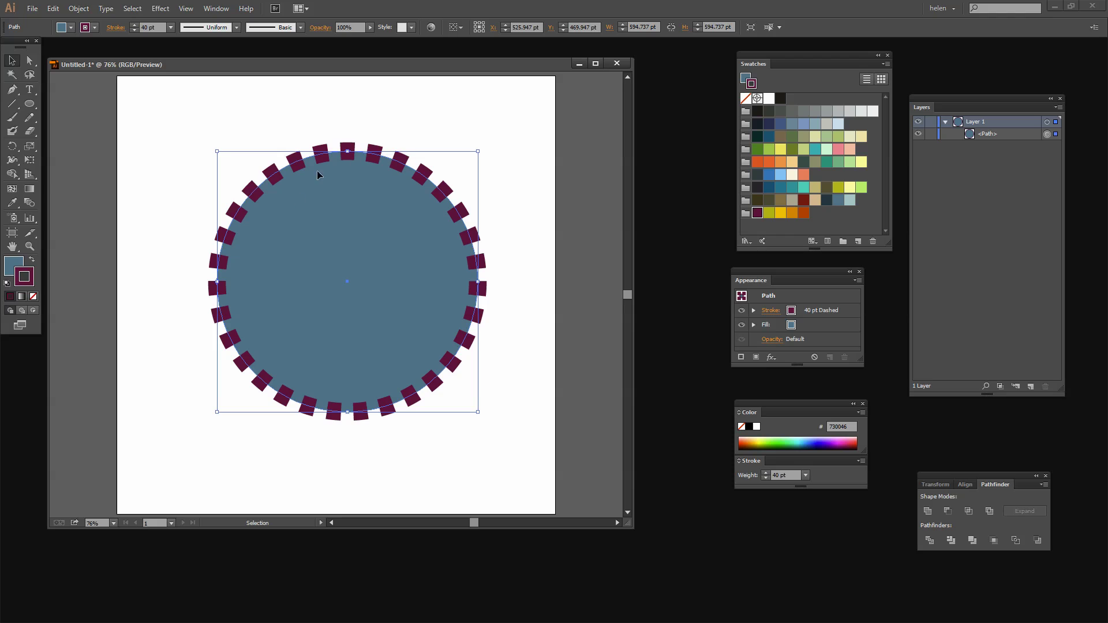
click(78, 9)
click(116, 147)
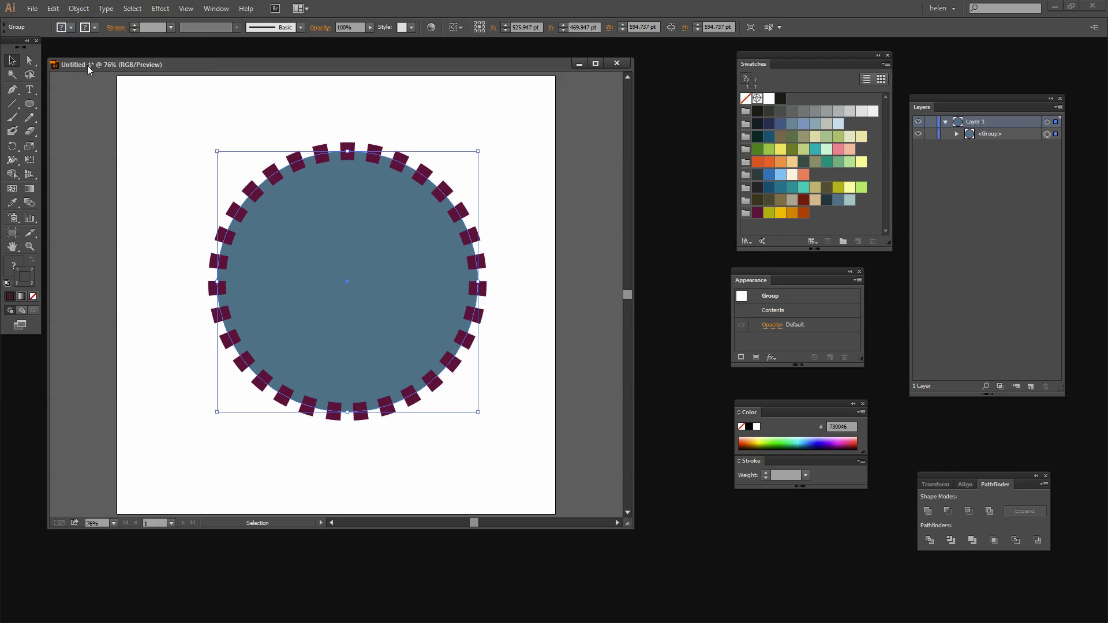
click(78, 8)
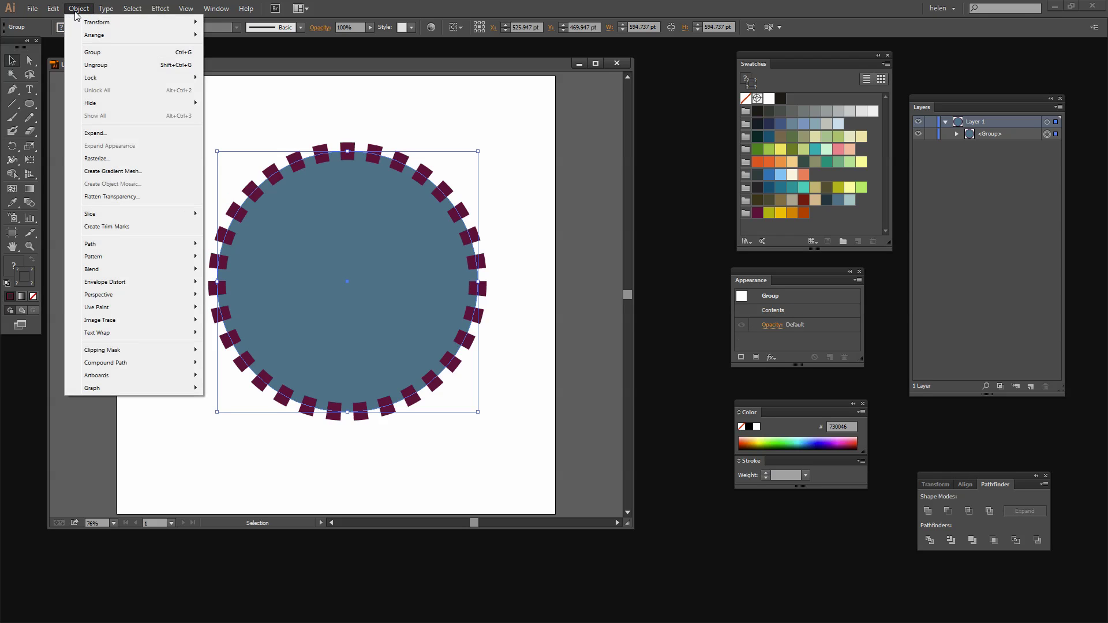
click(91, 134)
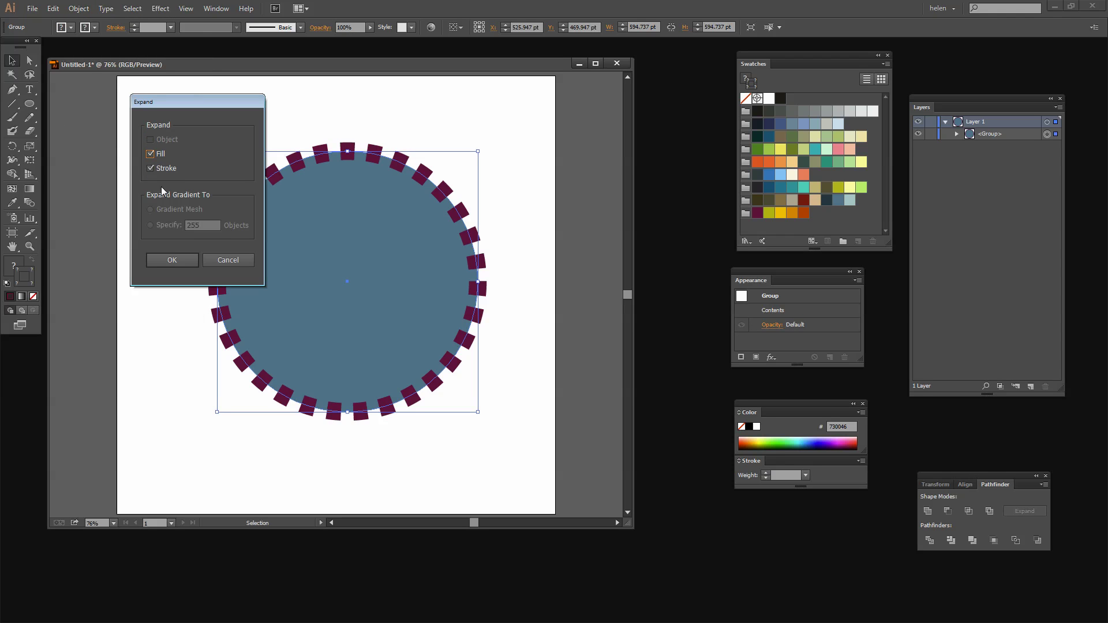
click(165, 261)
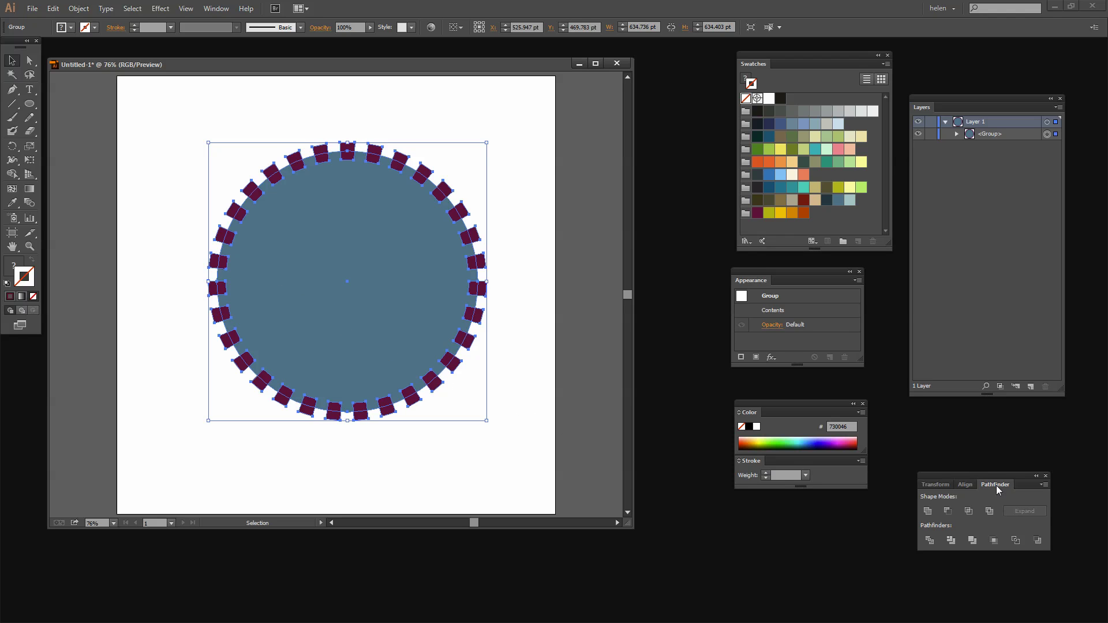
Unite the blue circle and the plum teeth into a single gear shape and deselect it
click(215, 9)
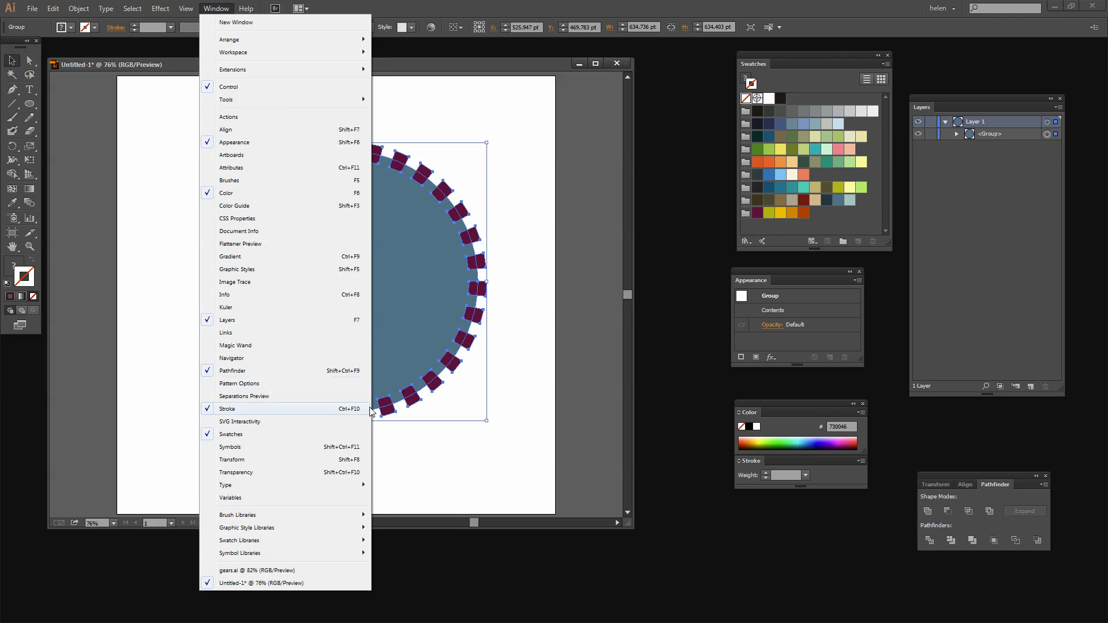
click(959, 469)
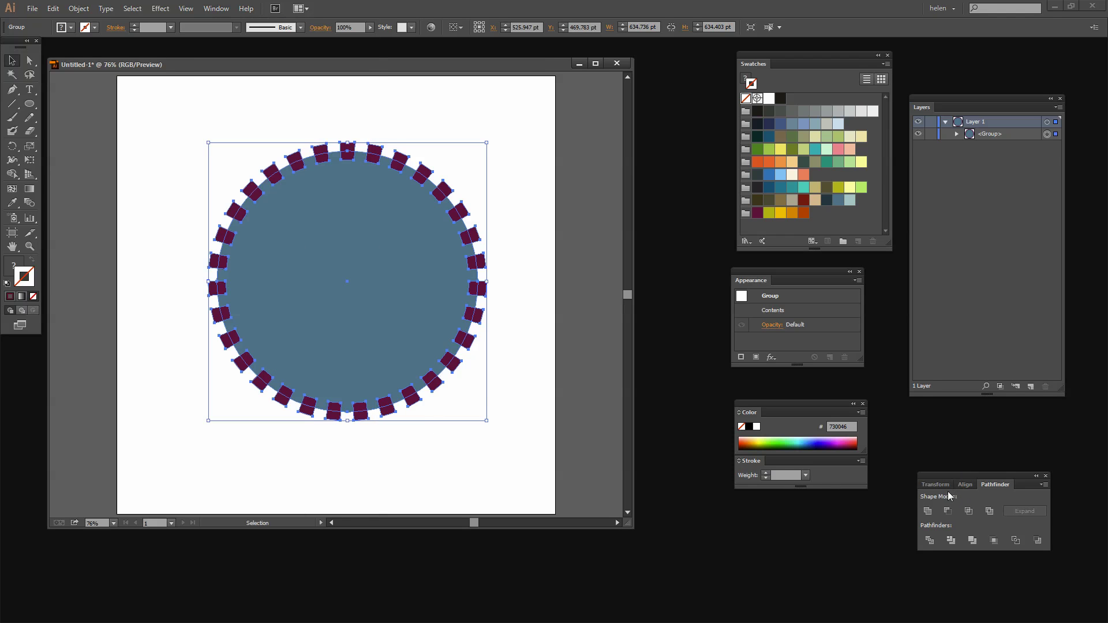
click(928, 511)
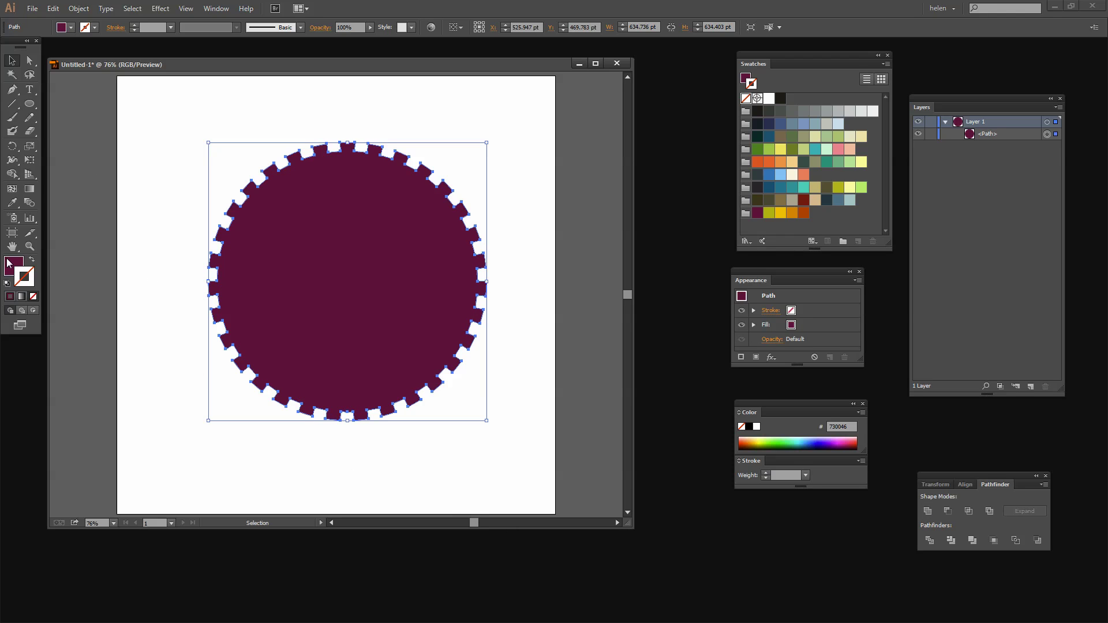
click(174, 382)
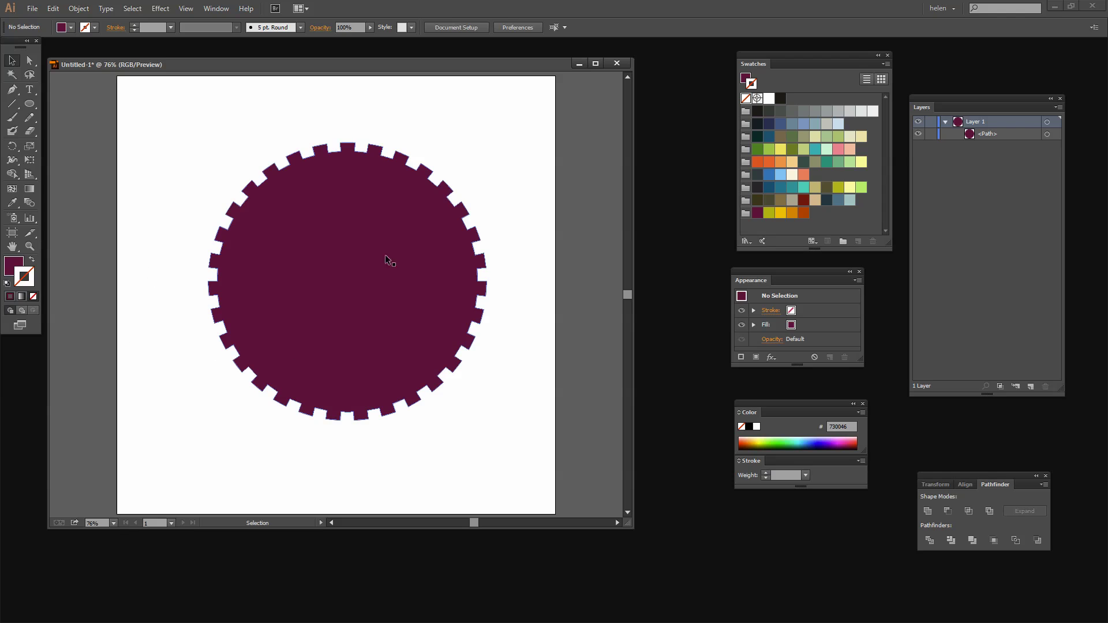
Draw an orange-filled circle about 520 pt across, centred on the gear shape
click(13, 268)
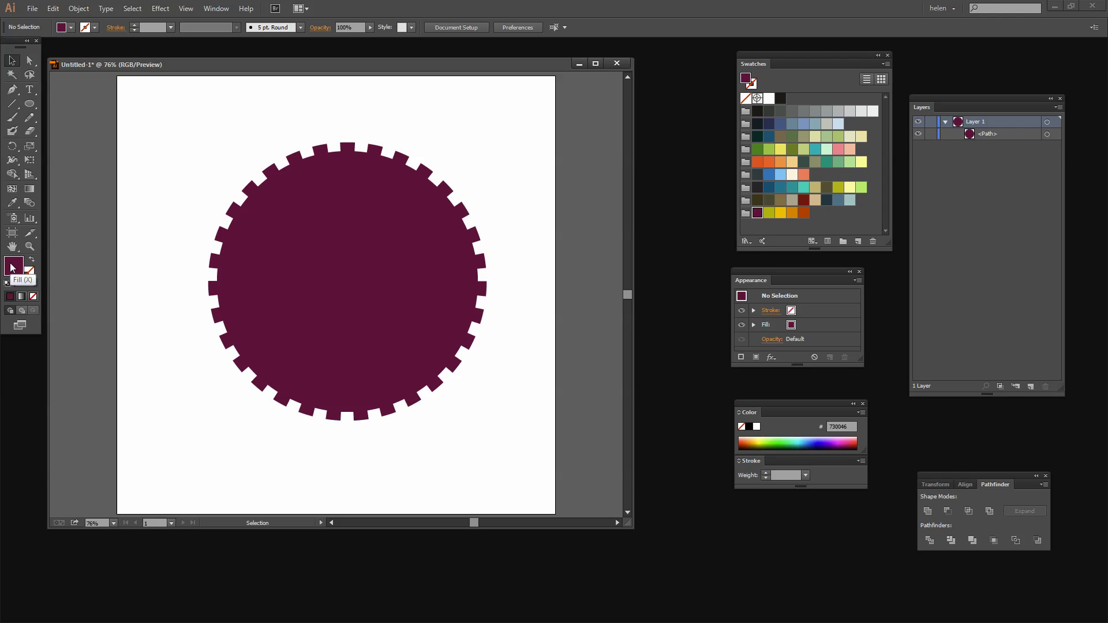
click(792, 213)
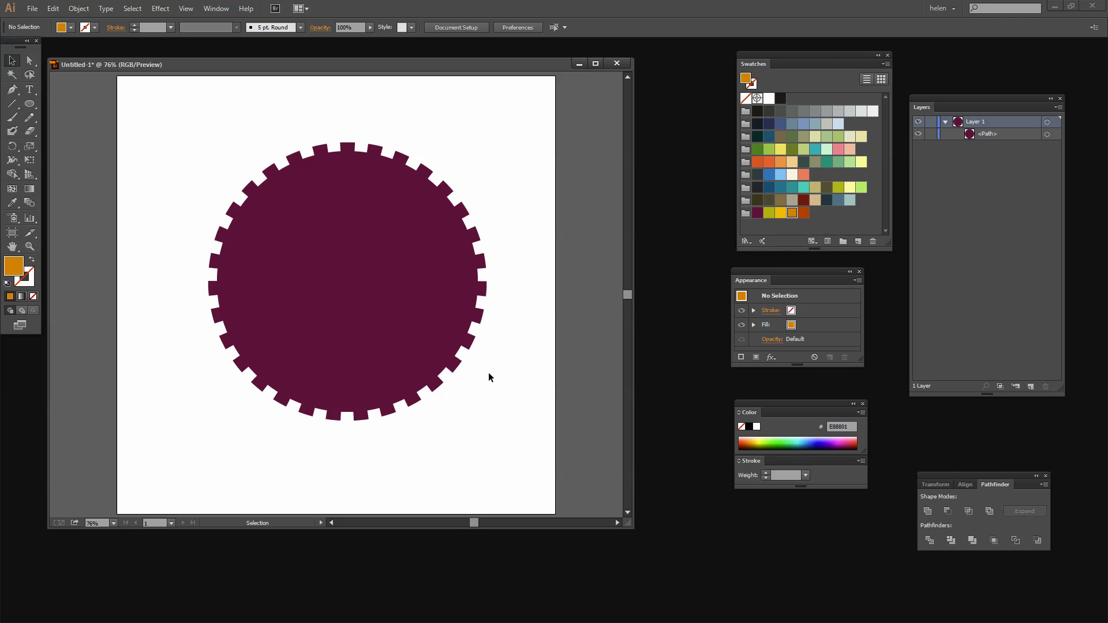
click(29, 105)
drag(347, 282, 245, 217)
key(shift)
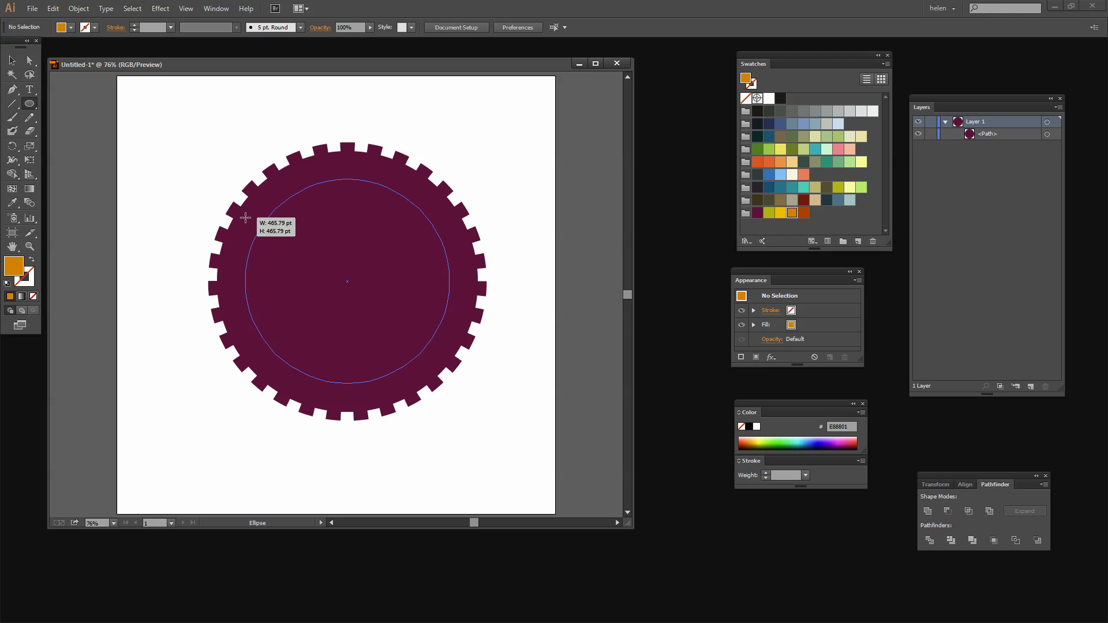
drag(246, 218, 233, 216)
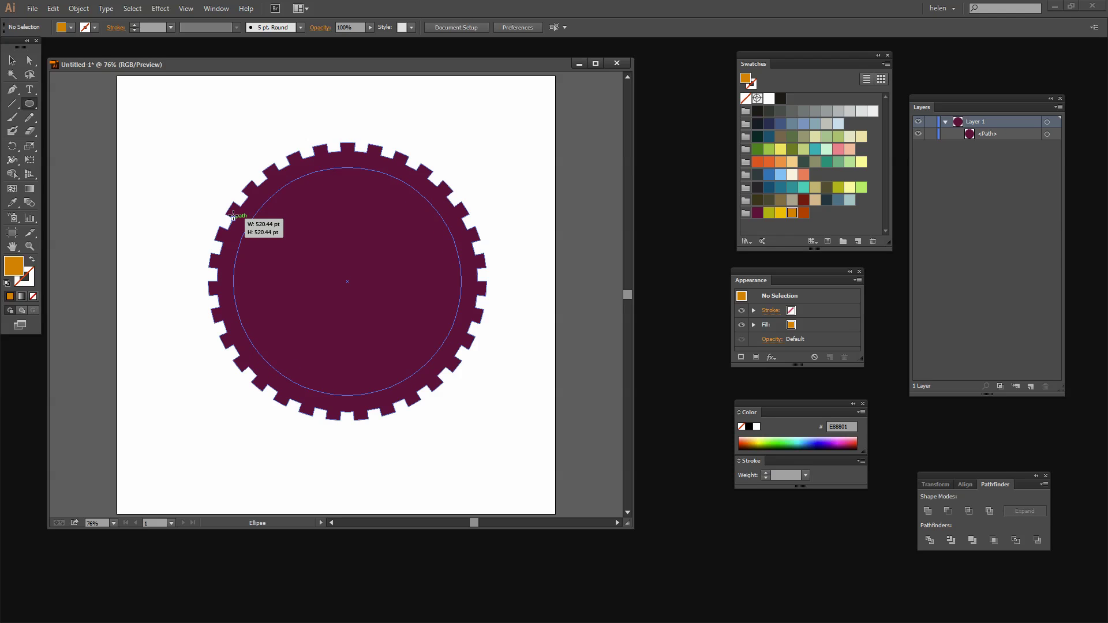
drag(233, 217, 233, 217)
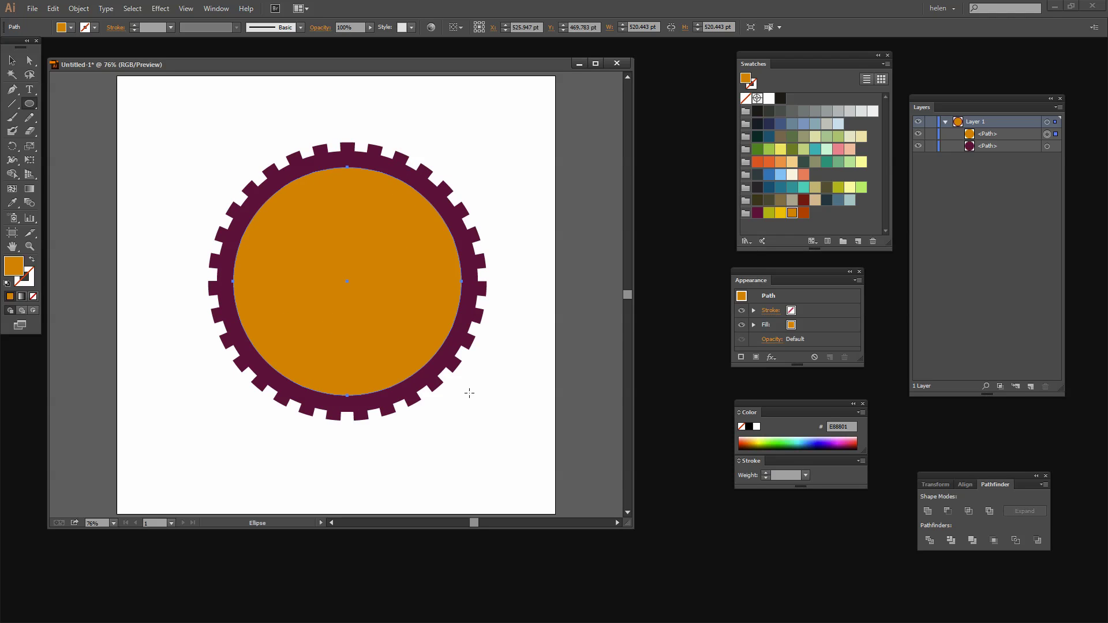
Subtract the orange circle from the gear with Minus Front, and nudge the resulting ring slightly to the left
click(11, 62)
drag(174, 88, 514, 453)
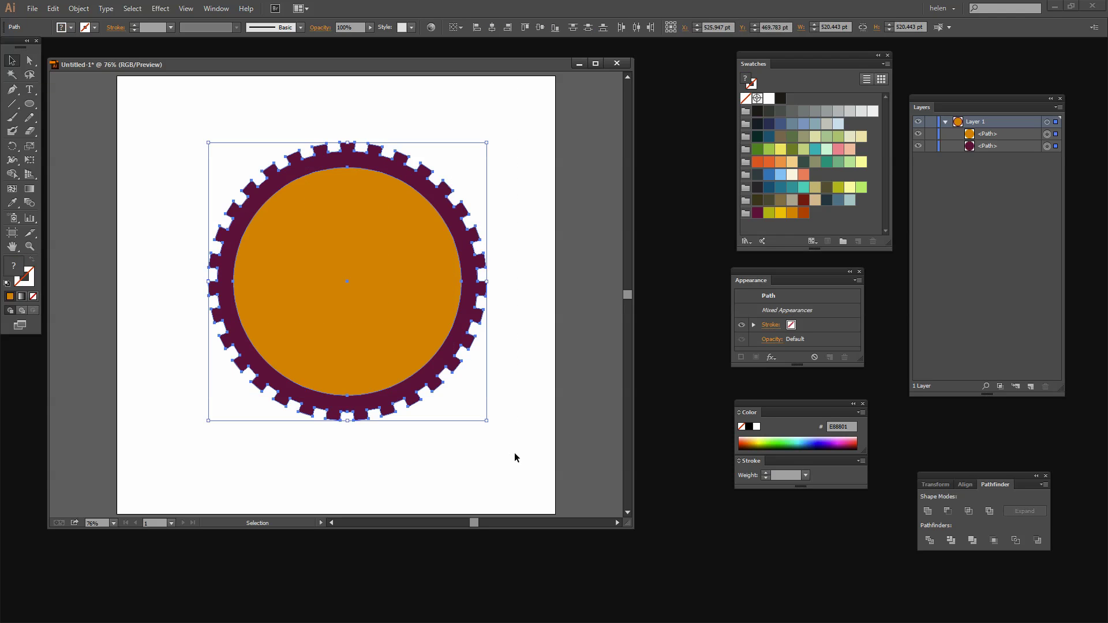
click(947, 511)
click(369, 486)
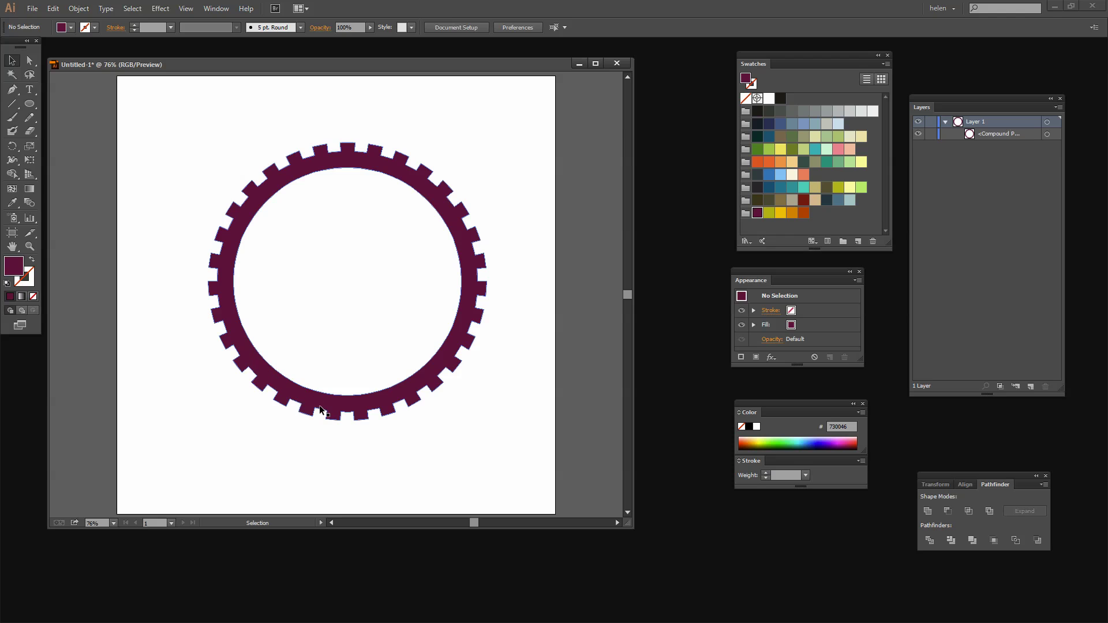
drag(321, 410, 317, 409)
click(363, 181)
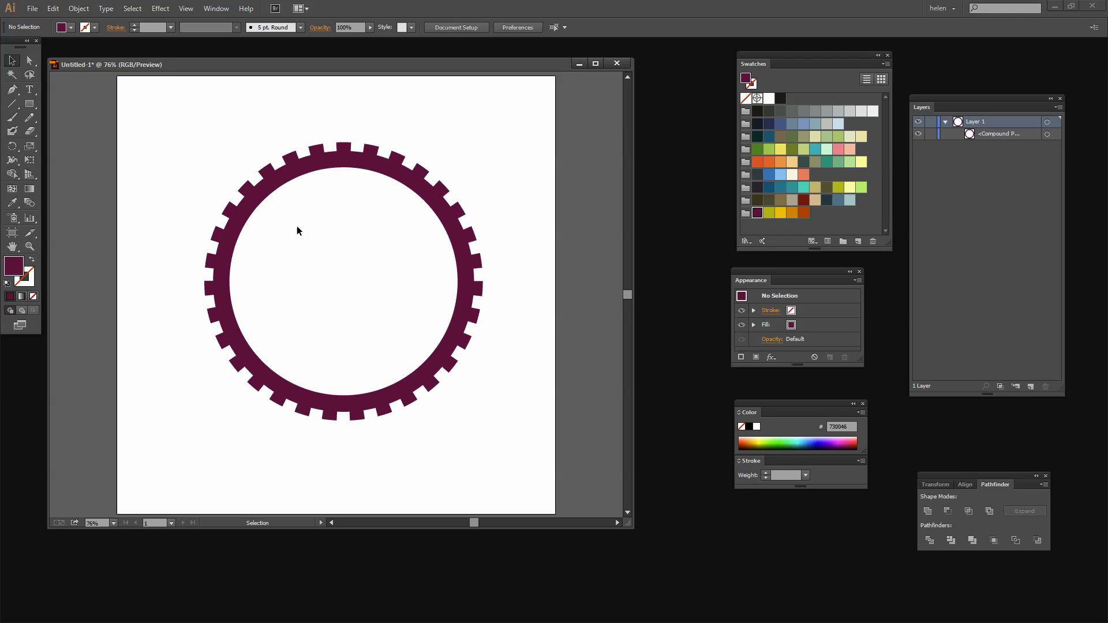
Draw a light green (BDF271) vertical rectangle about 54 by 549 pt, spanning the inside of the toothed ring
click(30, 104)
click(860, 187)
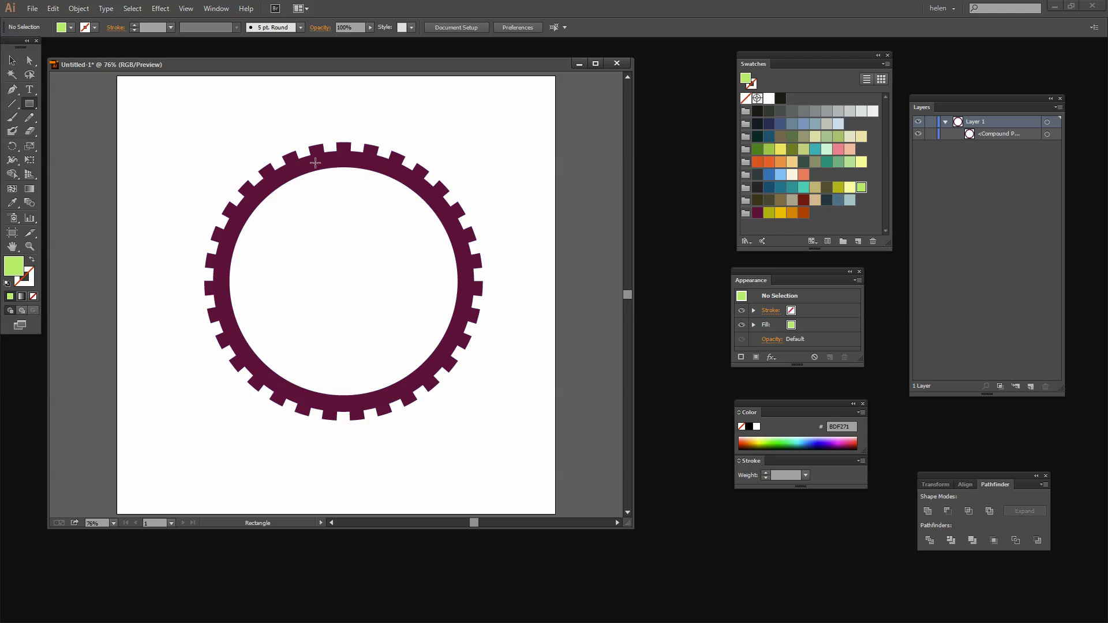
drag(315, 162, 339, 402)
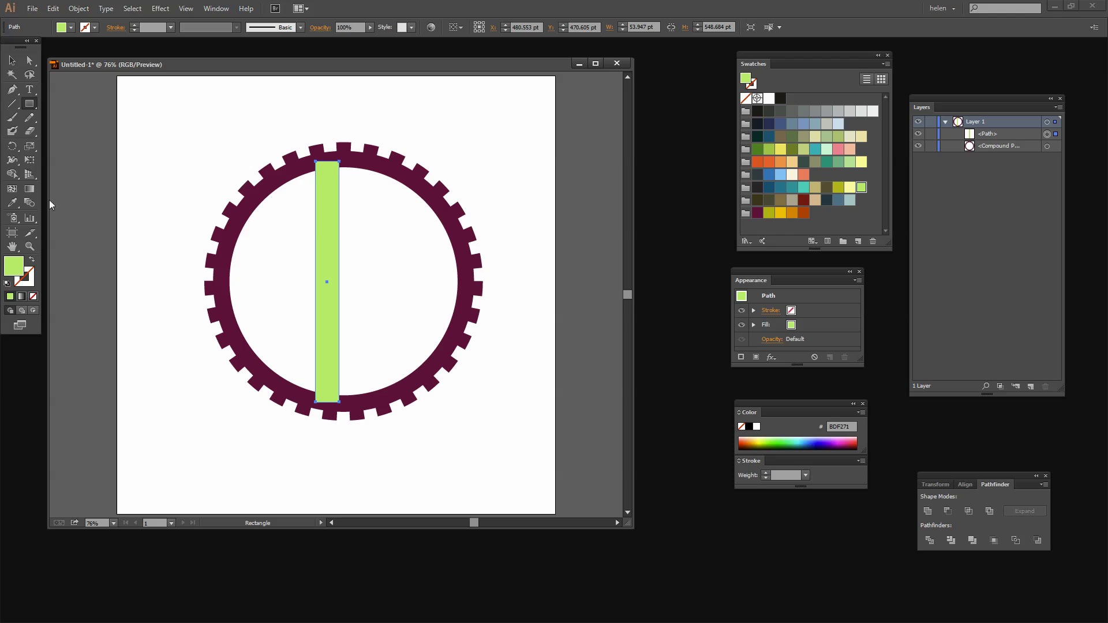
Align the green bar and the toothed ring on their horizontal centres and deselect them
click(13, 62)
drag(144, 89, 543, 488)
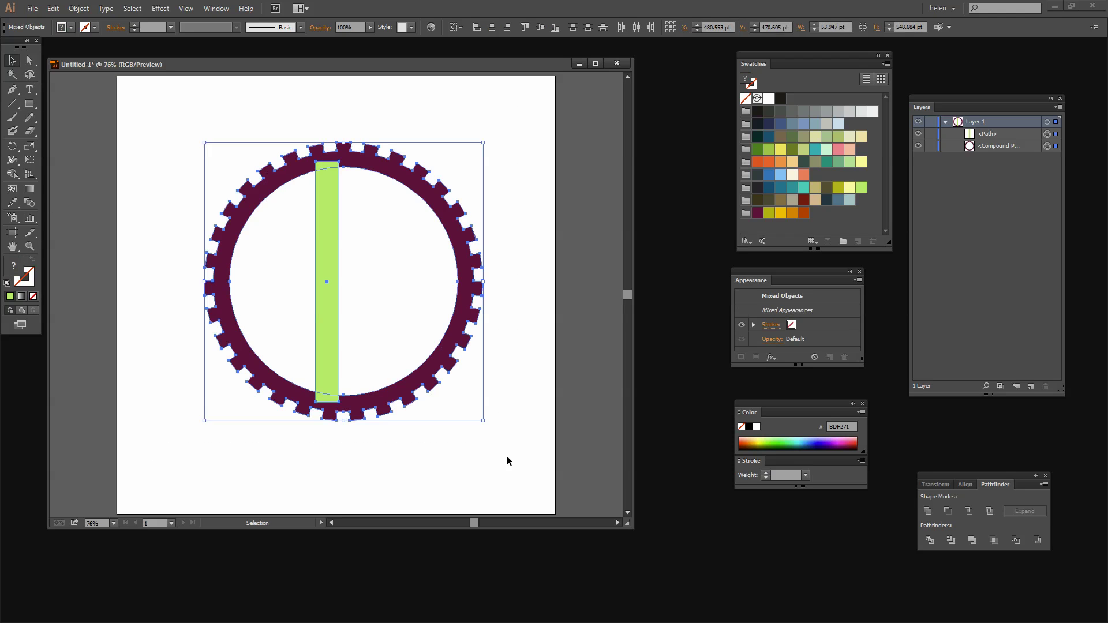
click(491, 28)
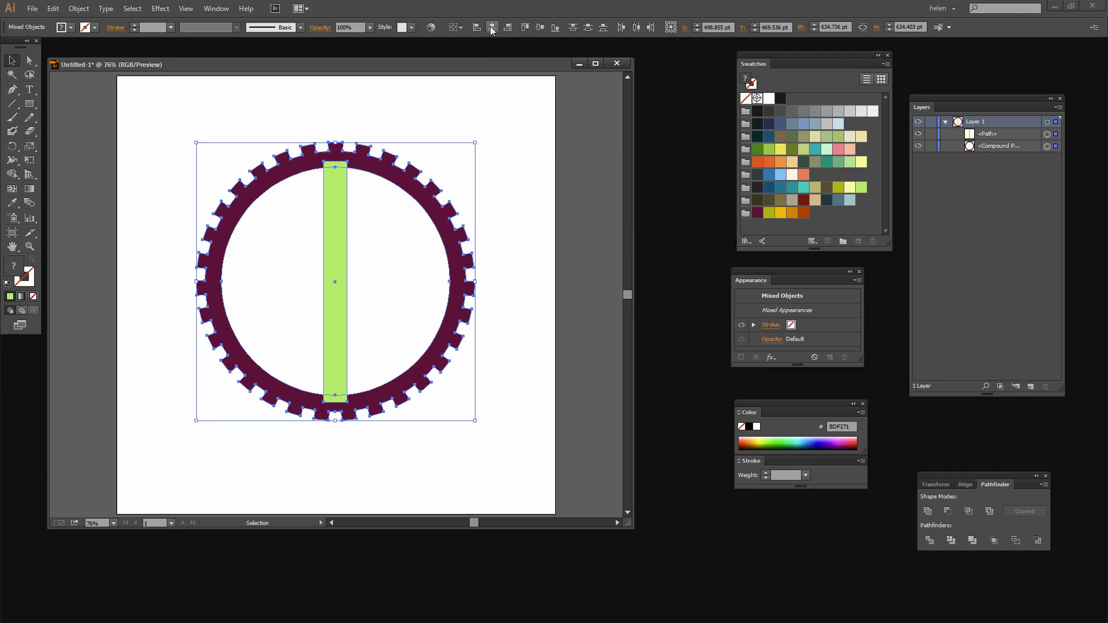
click(528, 394)
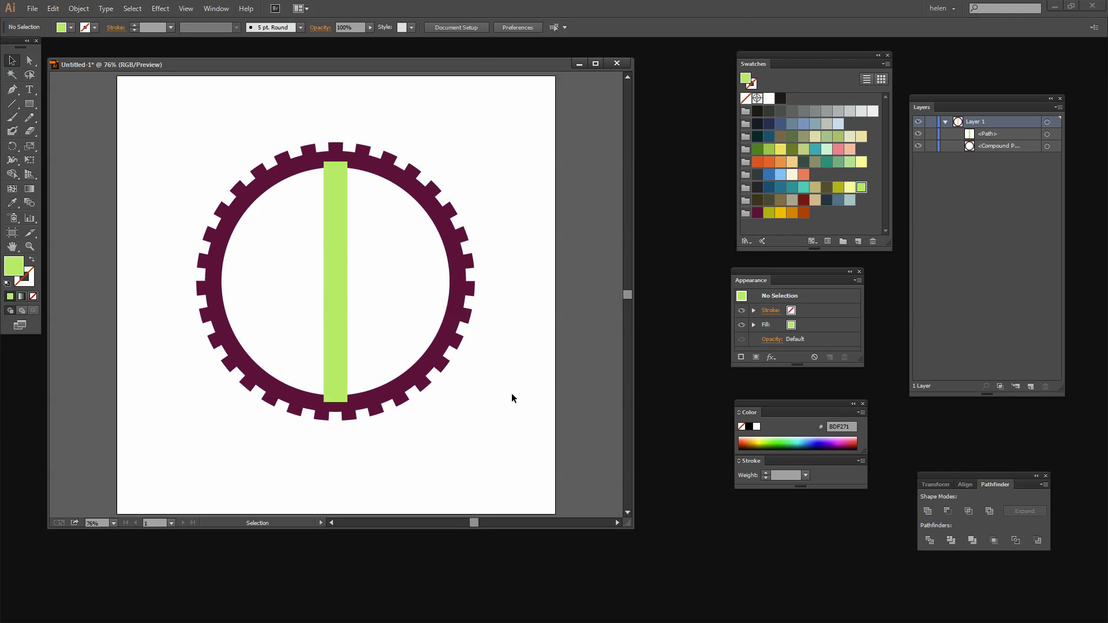
Make a copy of the green bar rotated 90° to form a cross inside the ring
click(337, 211)
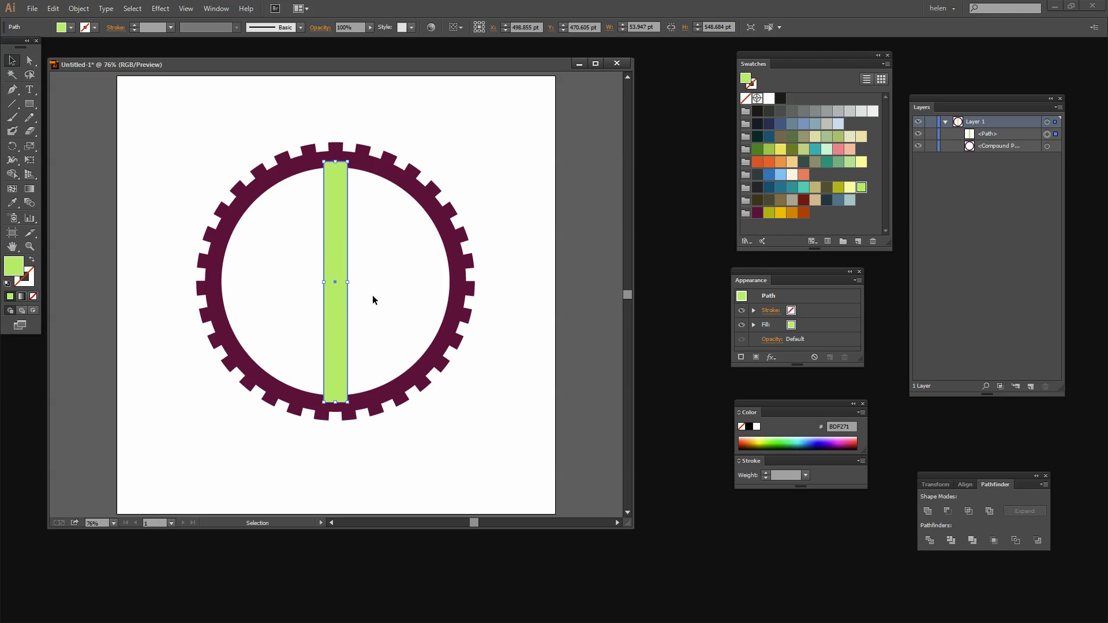
click(79, 9)
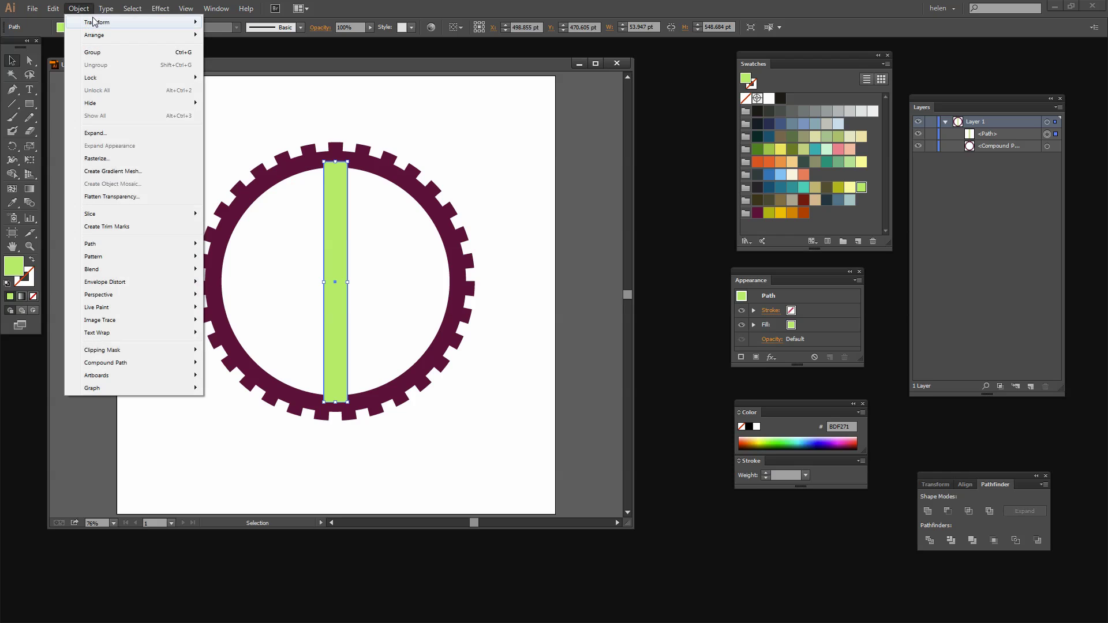
mouse_move(97, 22)
click(234, 53)
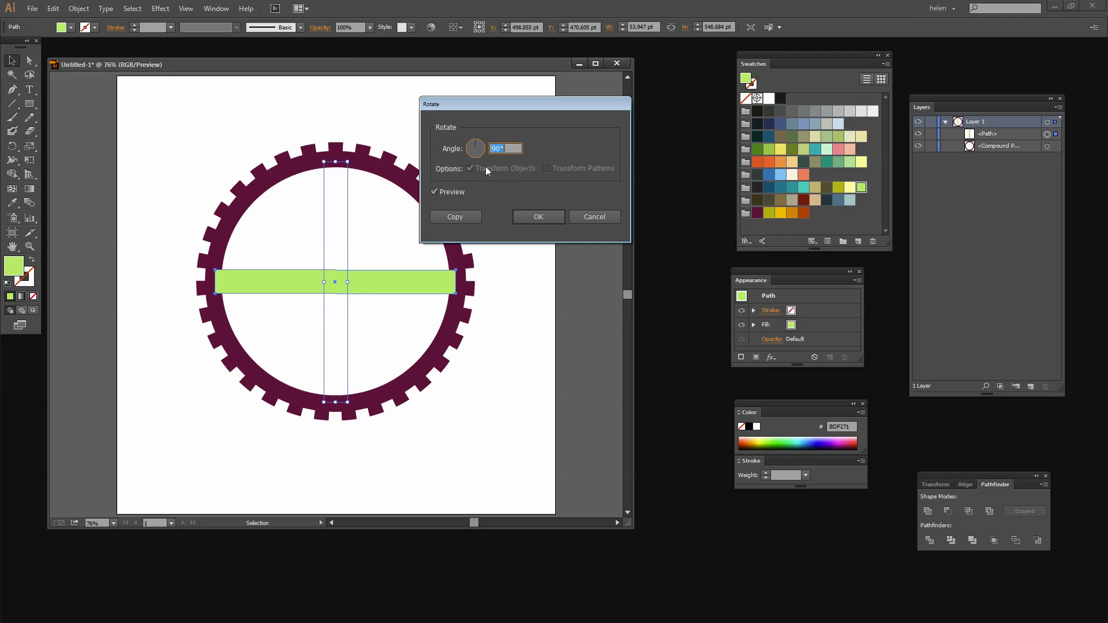
click(434, 191)
click(434, 192)
click(460, 218)
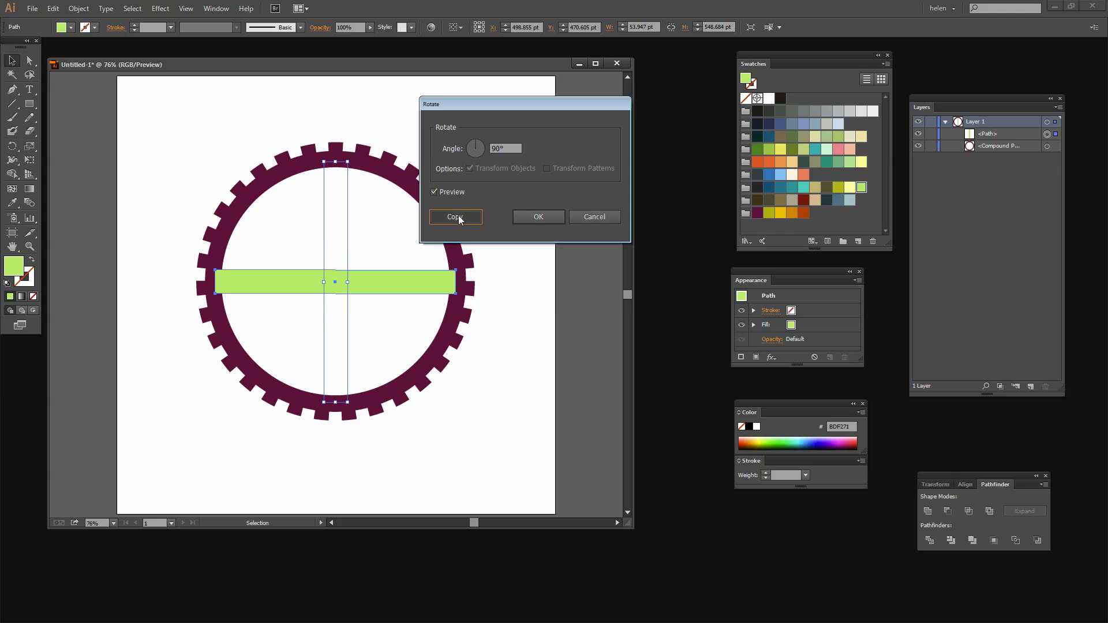
click(441, 432)
Unite the ring and both bars into one shape and fill it with plum (730046)
drag(491, 452, 158, 103)
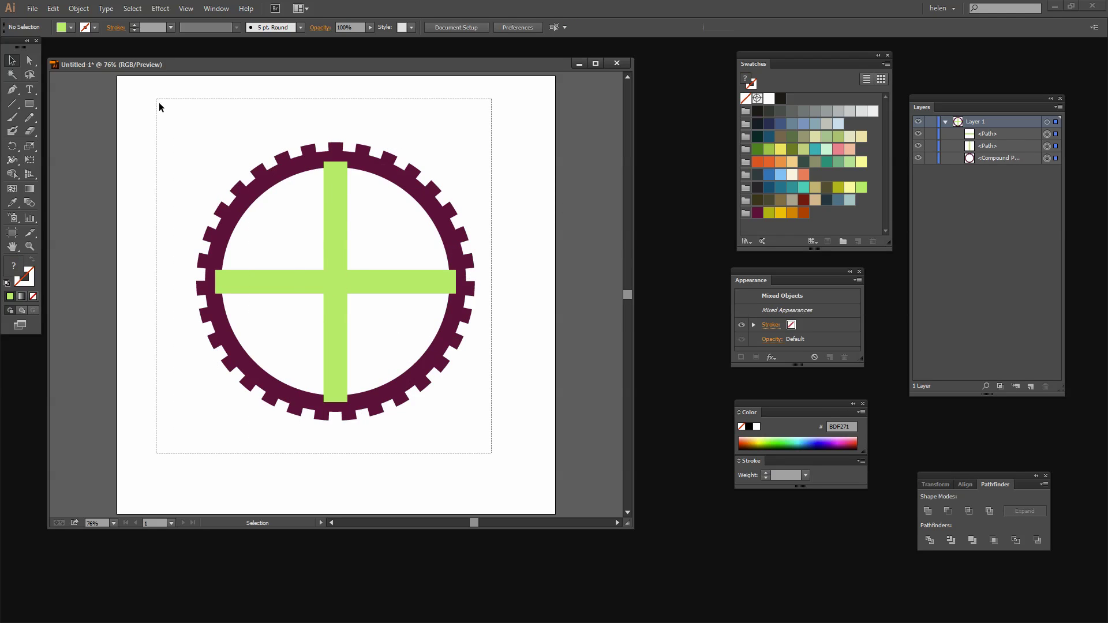
click(927, 510)
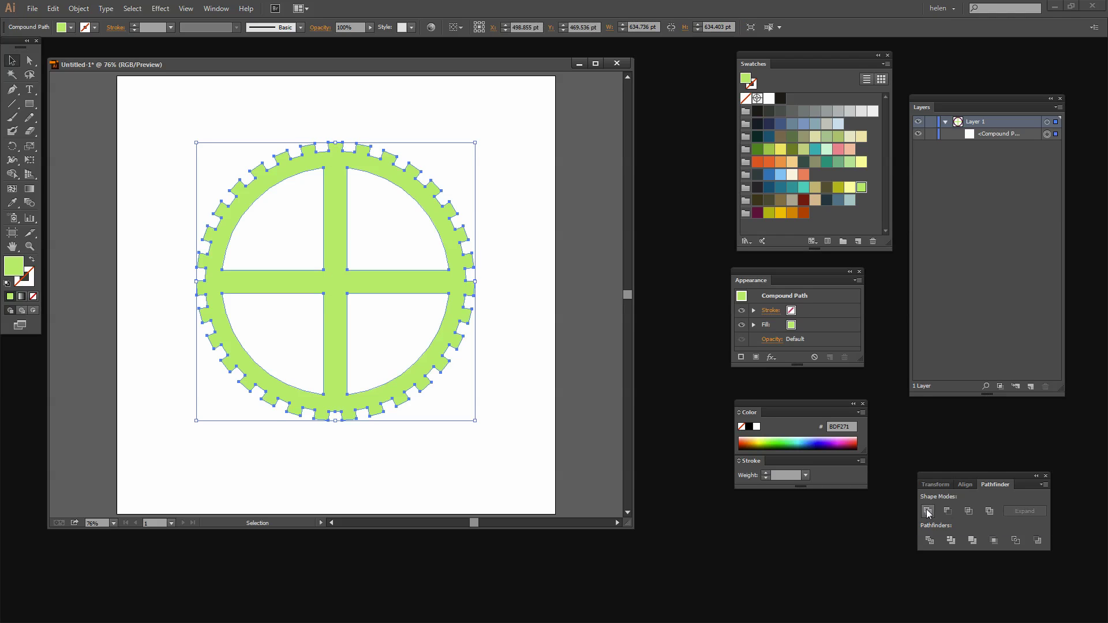
click(757, 213)
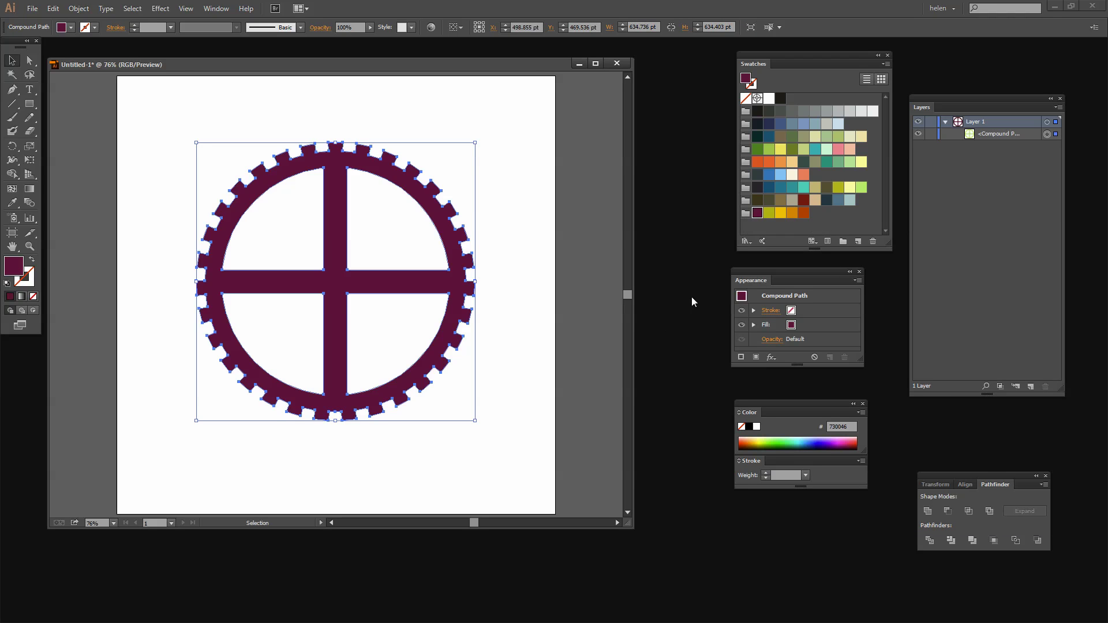
click(476, 464)
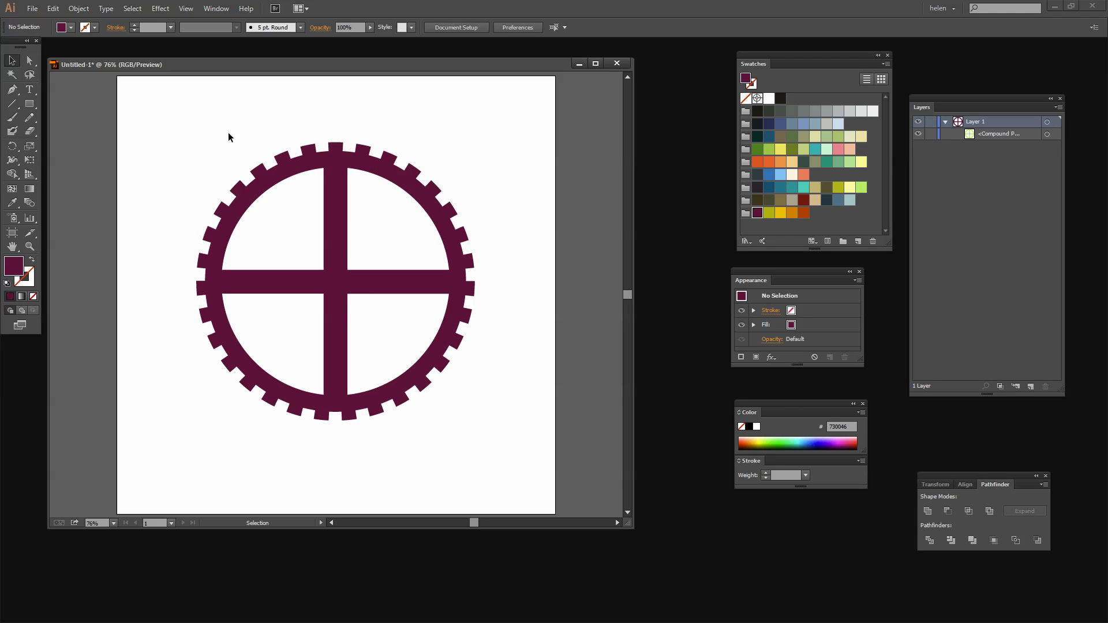
Draw a teal (29D9C2) square about 89 pt wide, centred on the crossing of the gear's spokes
click(30, 104)
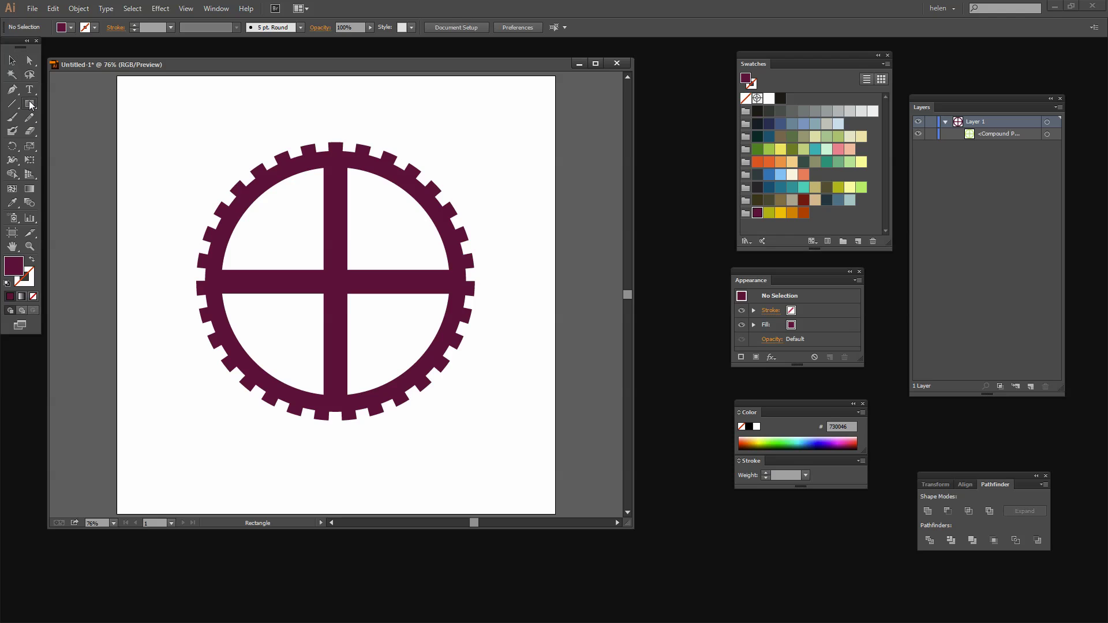
click(804, 188)
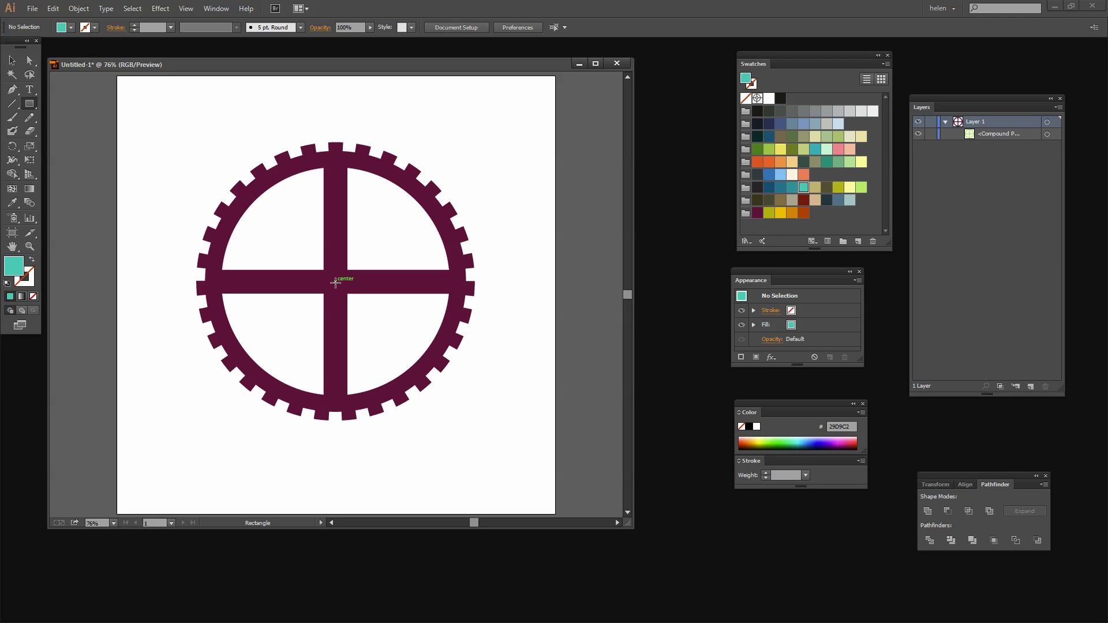
drag(336, 282, 316, 262)
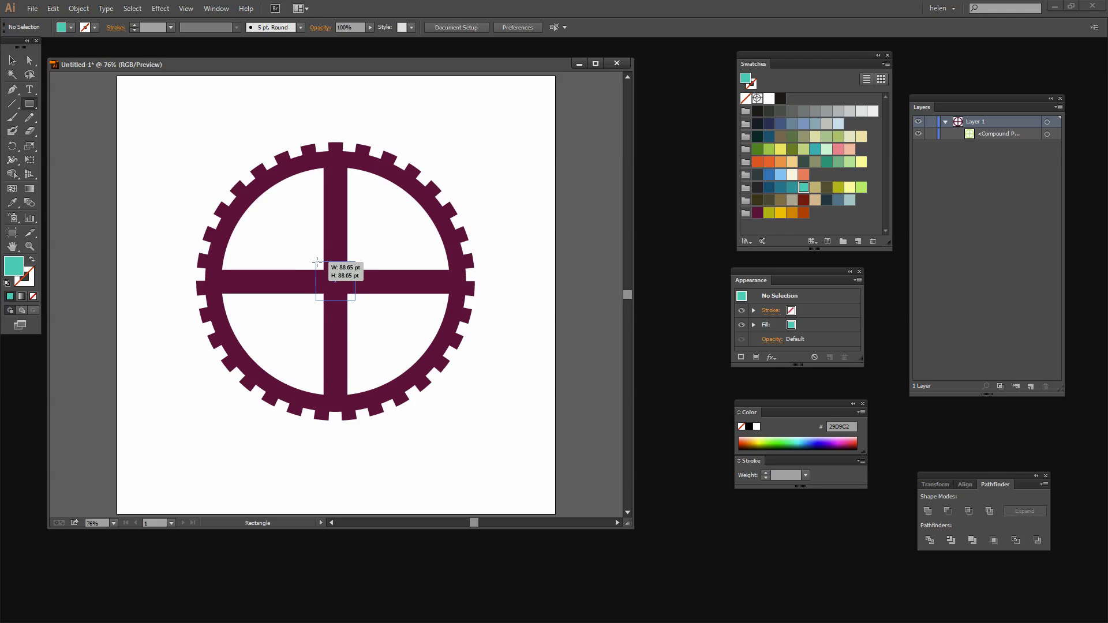
drag(316, 262, 317, 260)
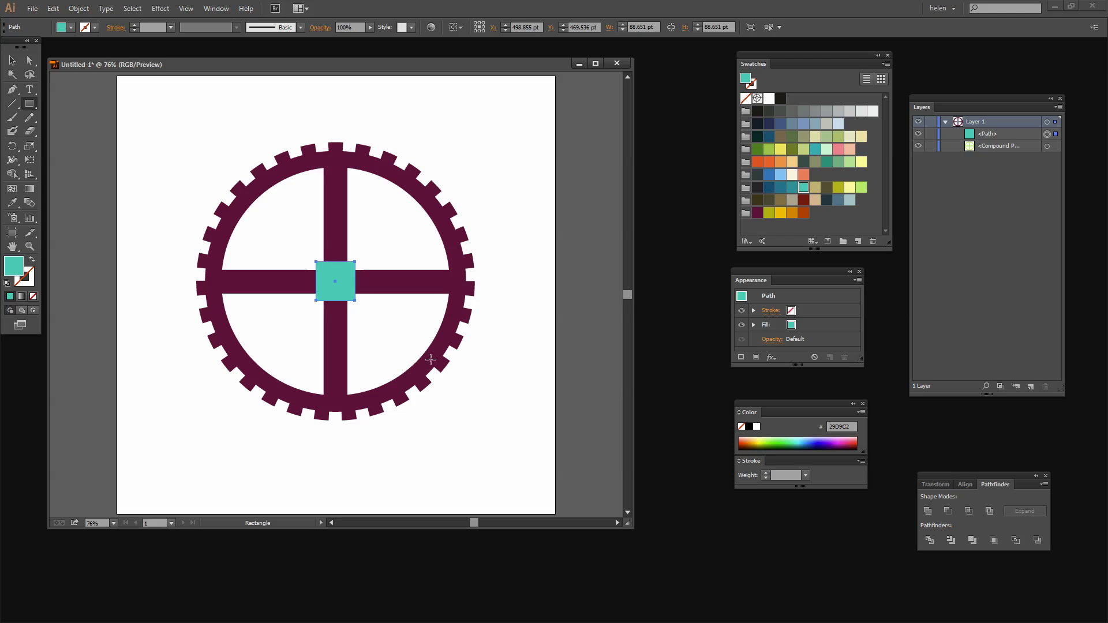
Unite the teal square with the gear and fill the combined shape with plum (730046)
key(v)
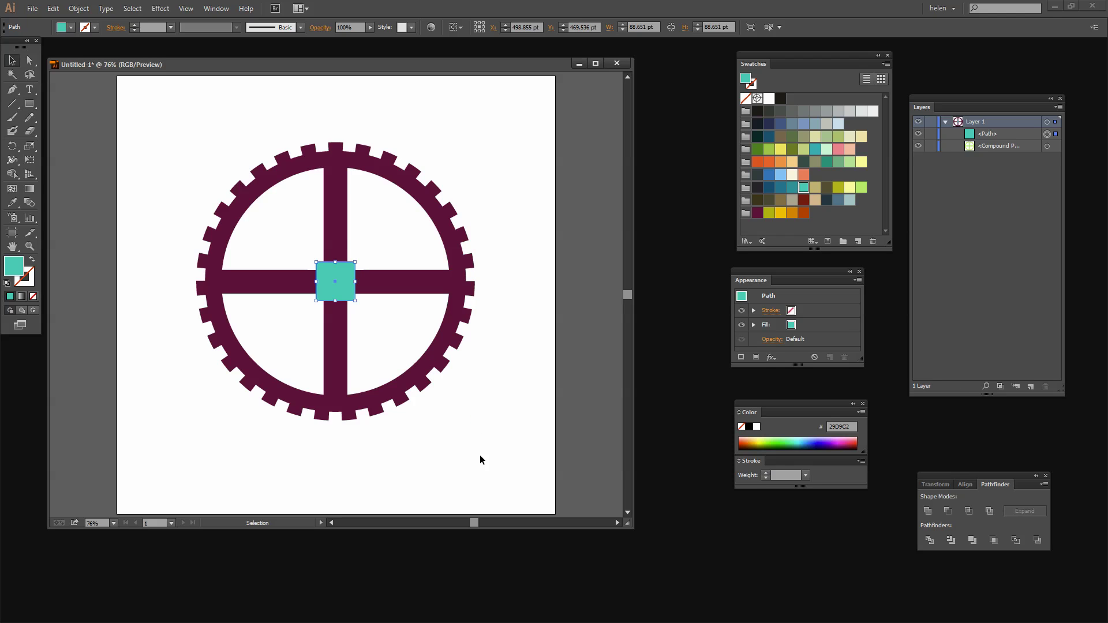
drag(480, 455, 250, 137)
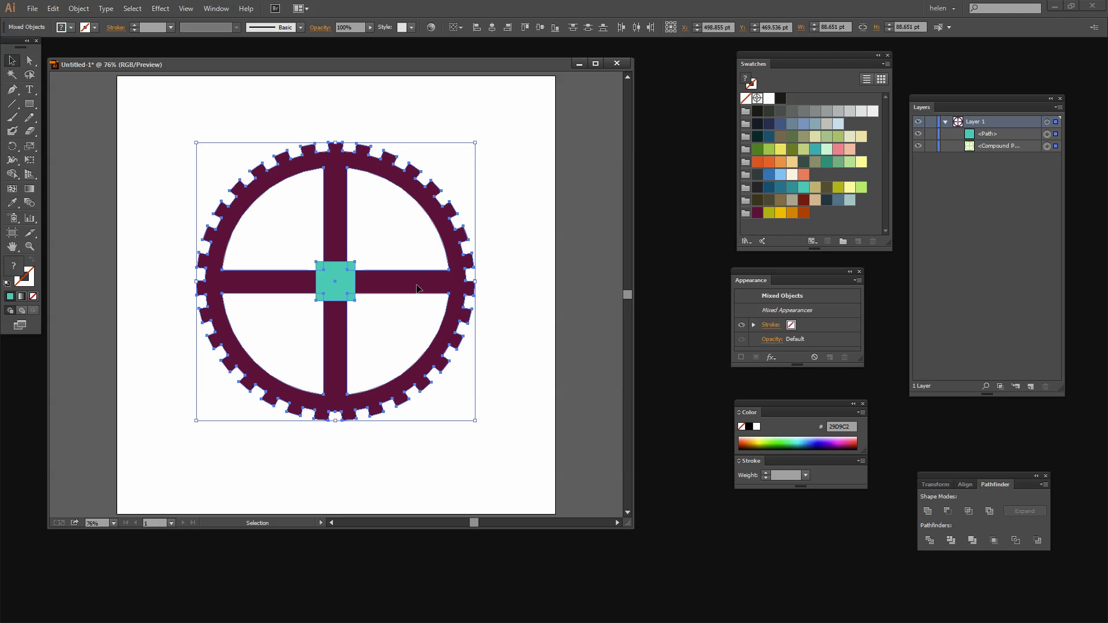
click(927, 511)
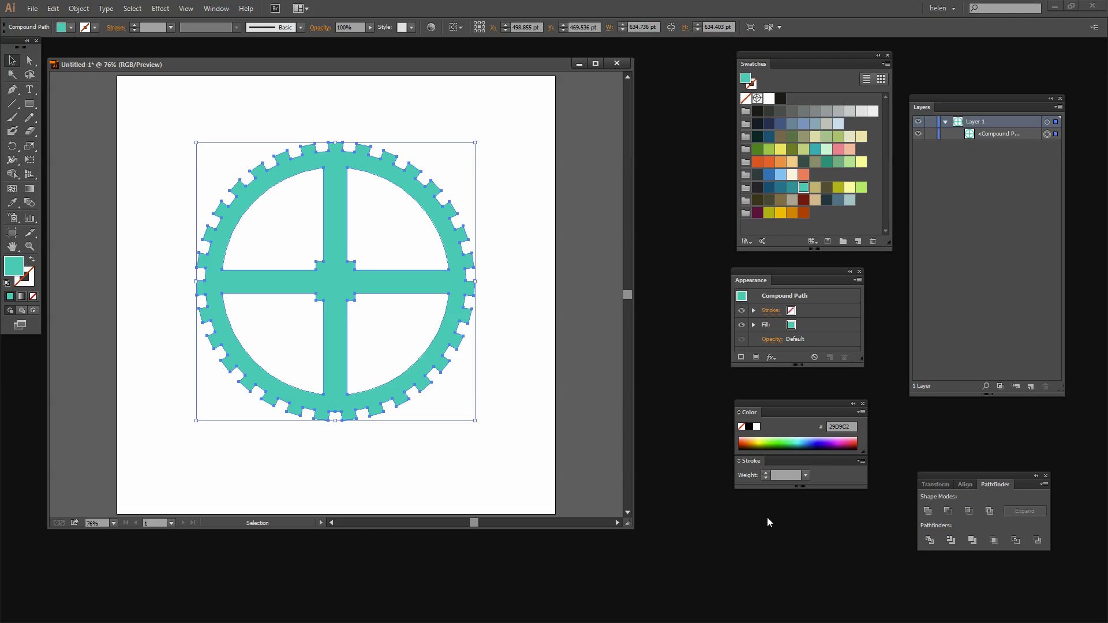
click(264, 490)
click(348, 276)
click(757, 213)
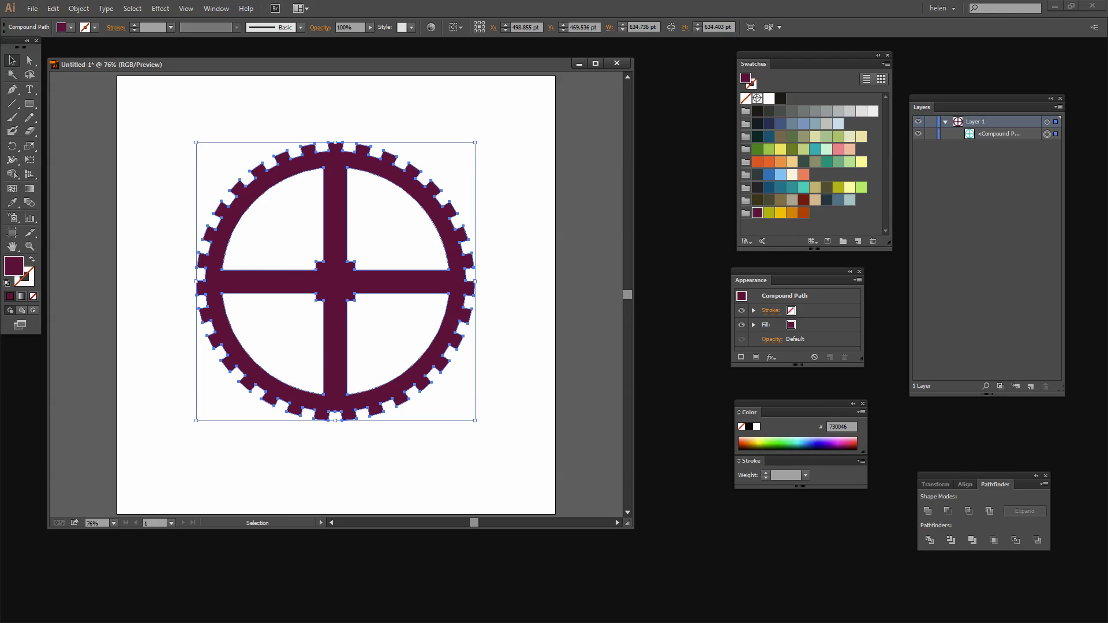
click(271, 467)
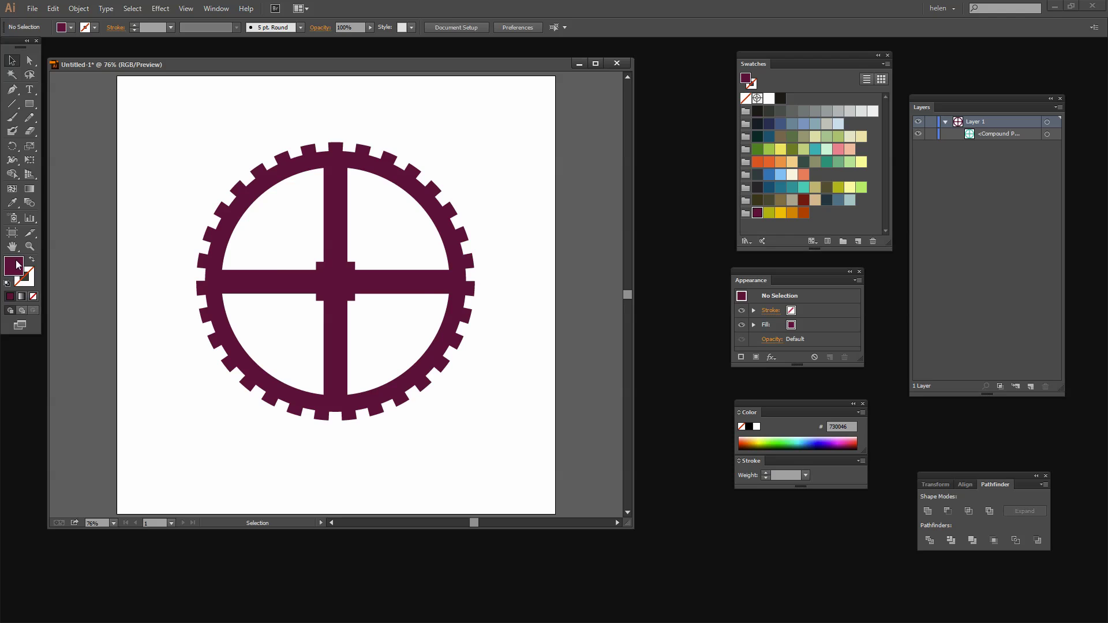
Draw a teal (29D9C2) circle about 51 pt across, centred on the gear's square hub
click(804, 187)
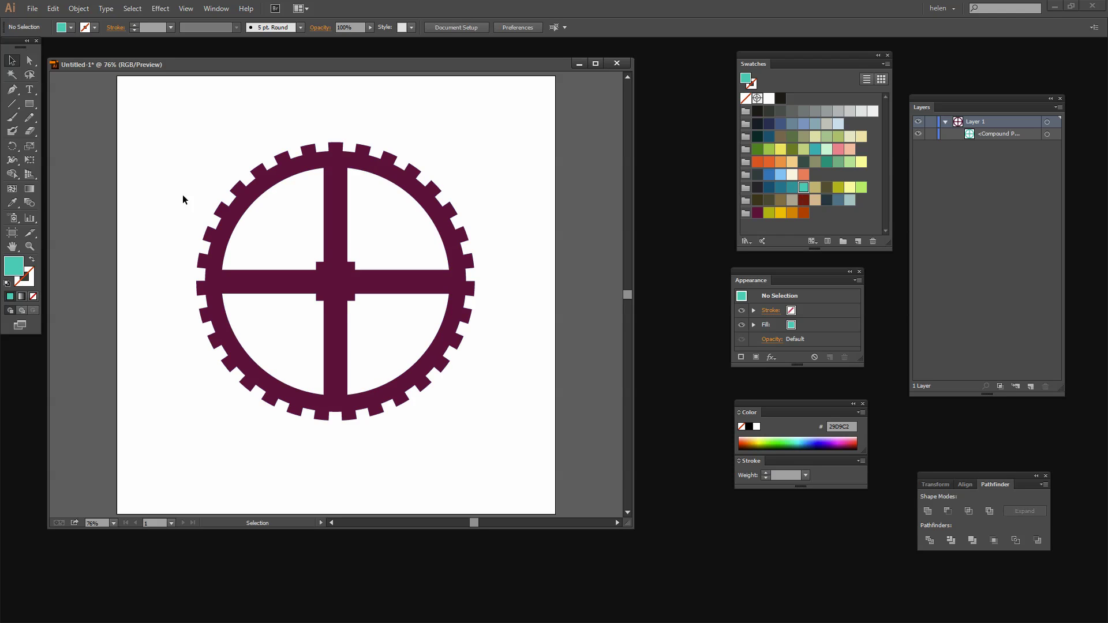
drag(30, 104, 72, 129)
drag(335, 281, 324, 273)
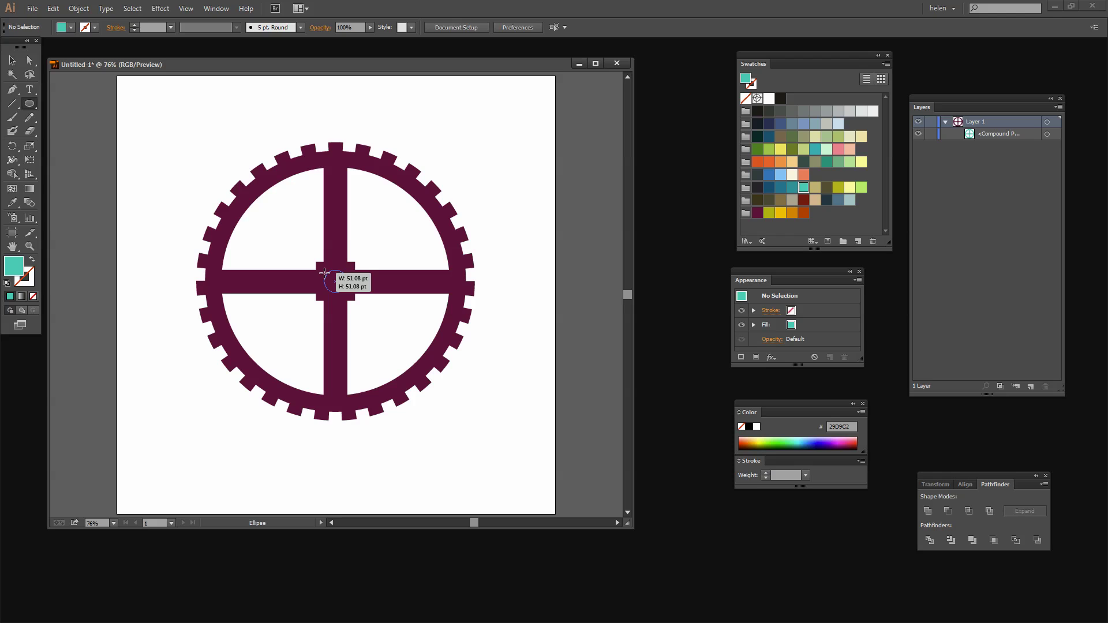
drag(324, 272, 325, 273)
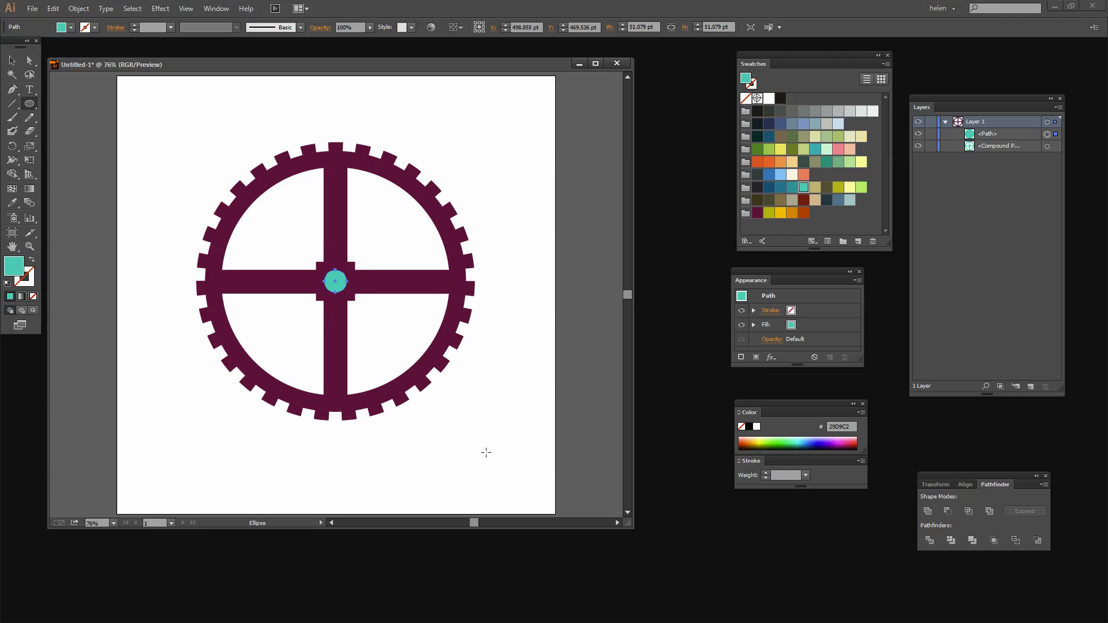
Subtract the teal circle from the gear with Minus Front to cut the hub hole
key(v)
drag(484, 455, 196, 128)
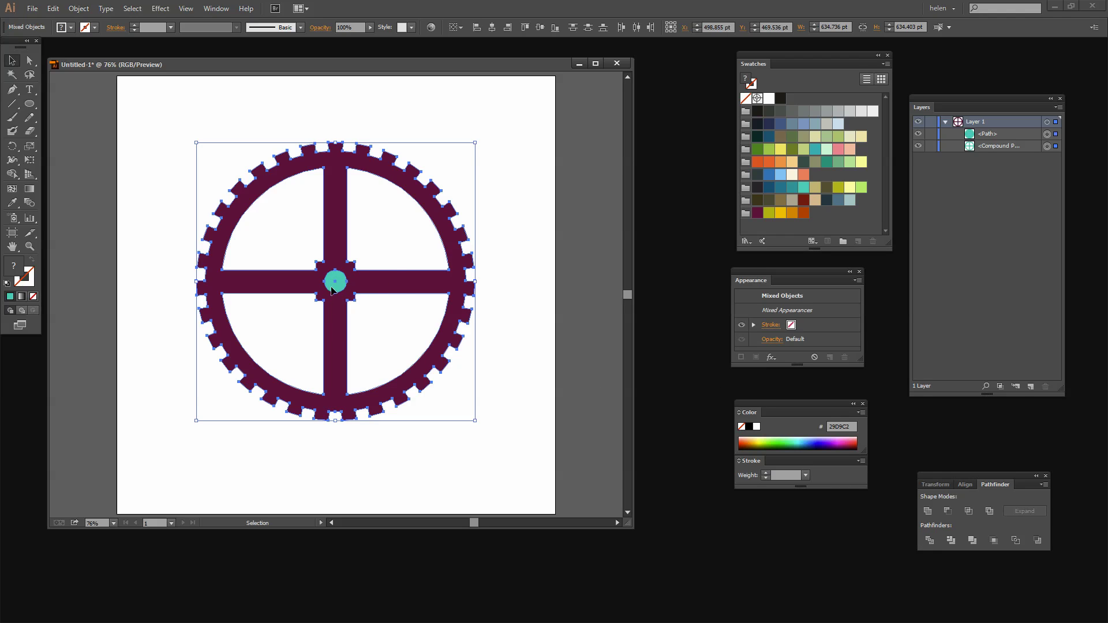
click(948, 511)
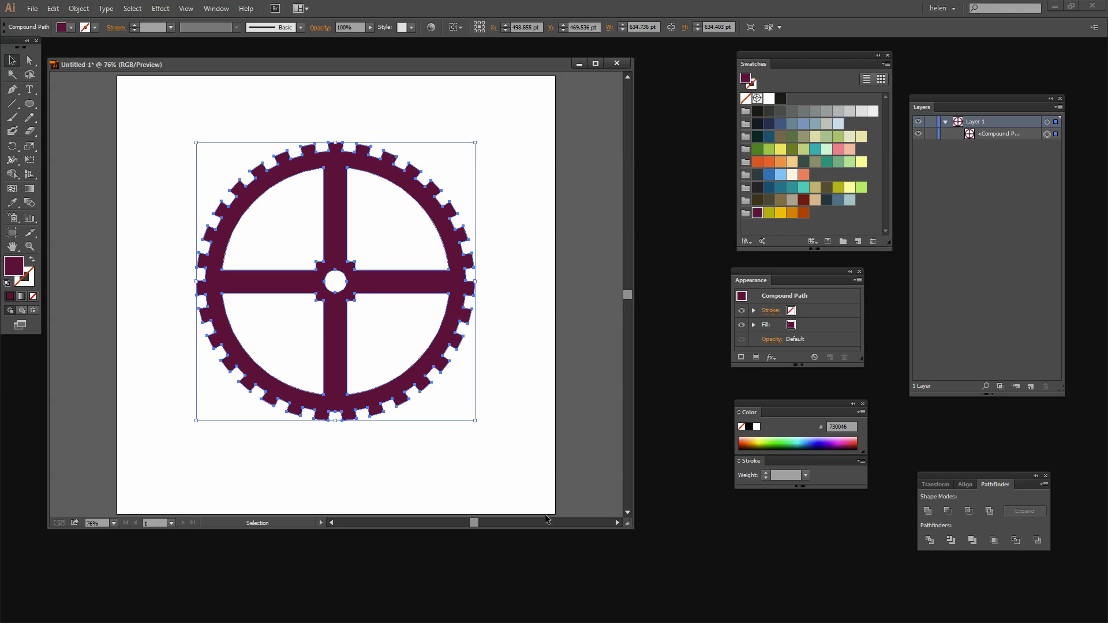
click(478, 484)
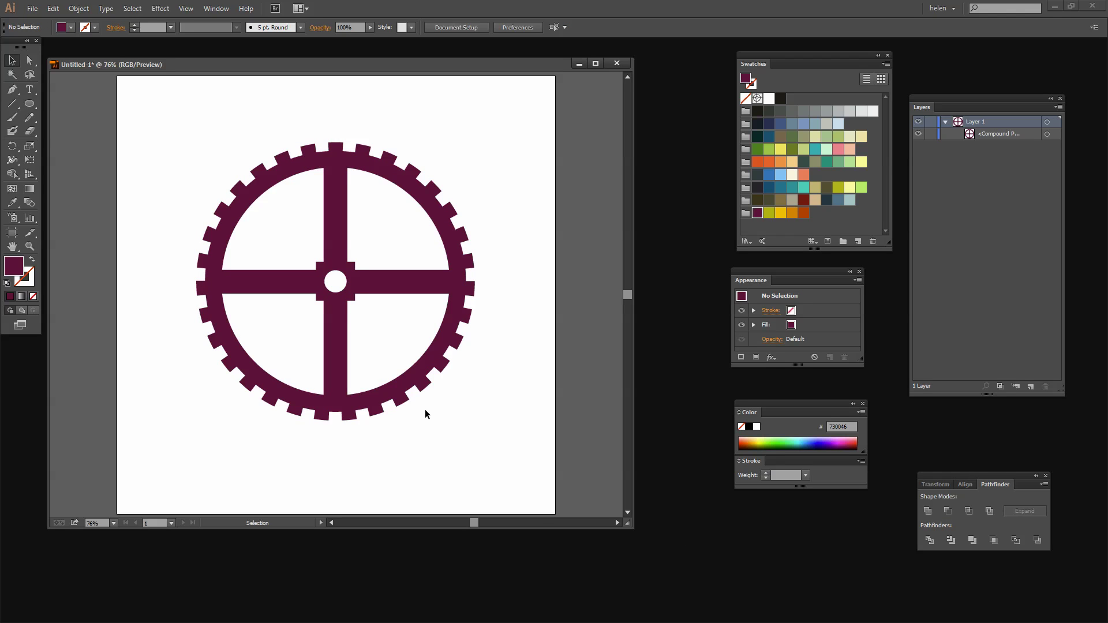
Rotate the gear by 45°, scale it down to just under half size, and place it near the artboard's upper-left corner
click(416, 388)
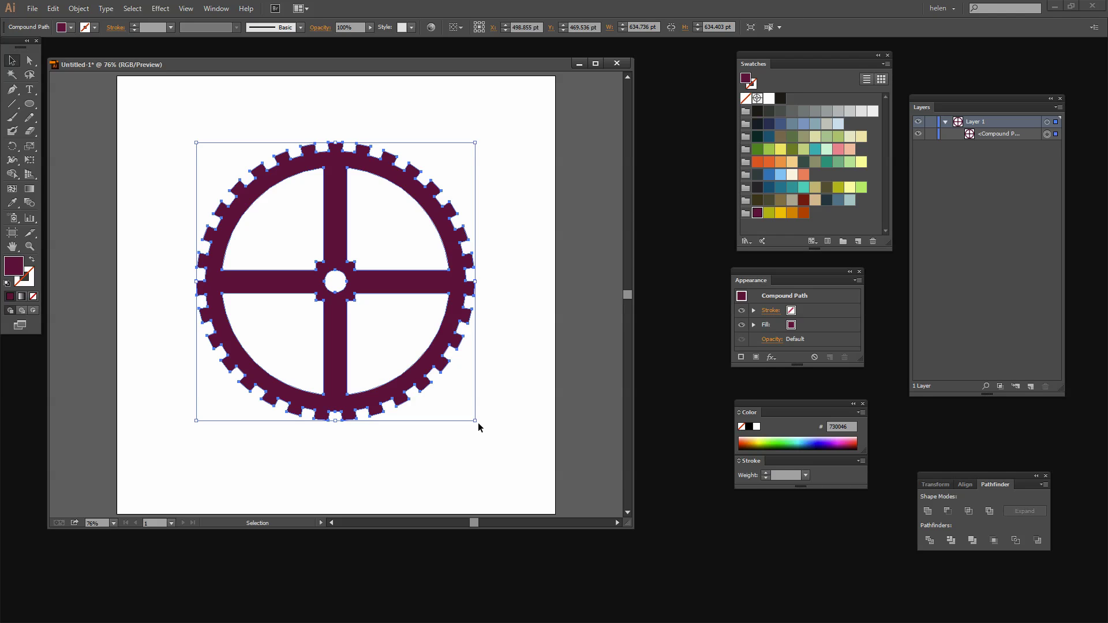
drag(480, 423, 550, 228)
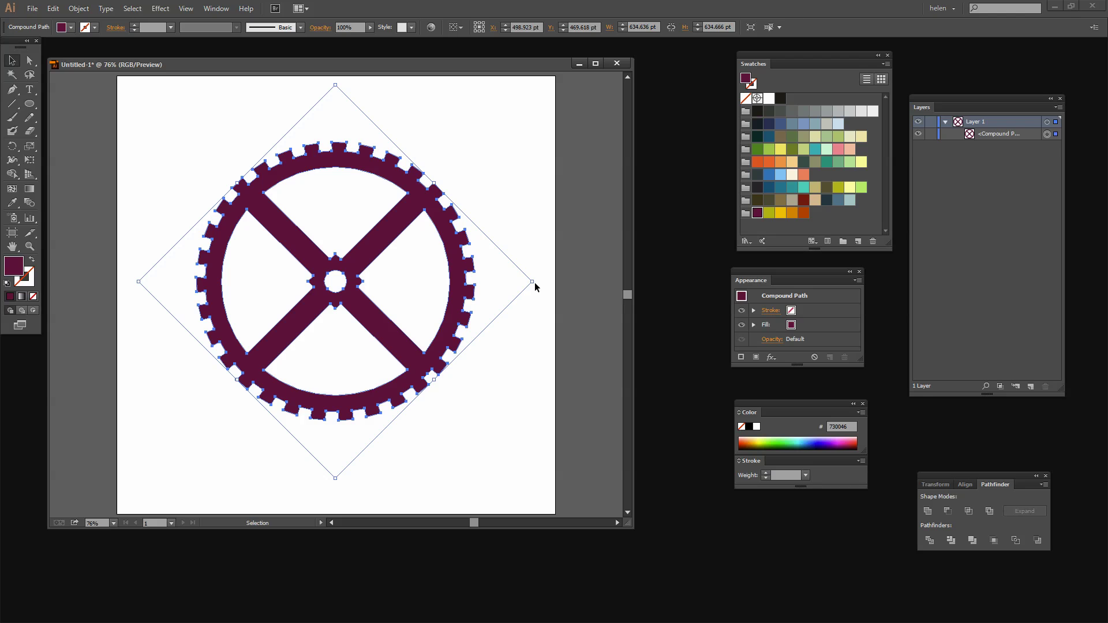
drag(534, 282, 321, 282)
drag(240, 309, 214, 189)
click(299, 396)
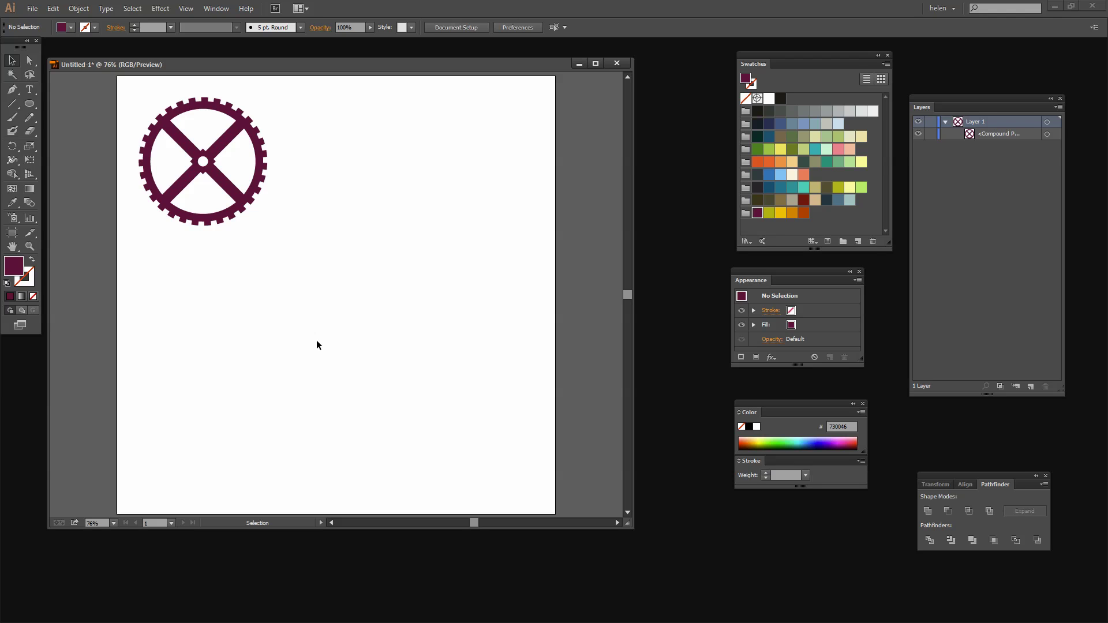
Draw a slate-blue circle about 408 pt across in the lower-right part of the artboard and deselect it
click(838, 200)
click(29, 246)
drag(271, 267, 211, 90)
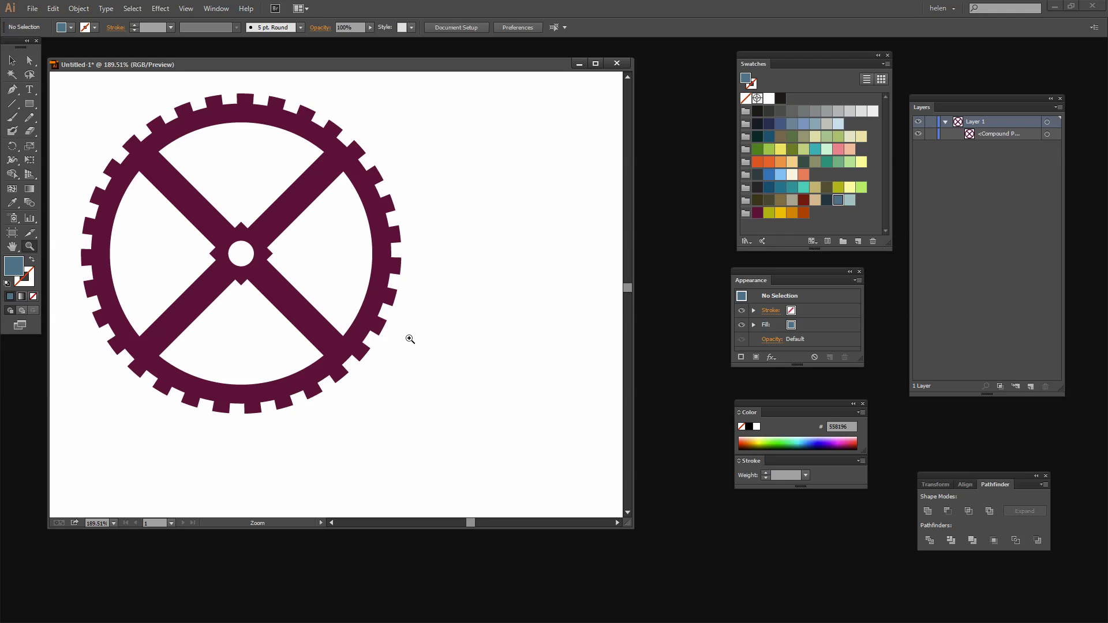
key(ctrl+0)
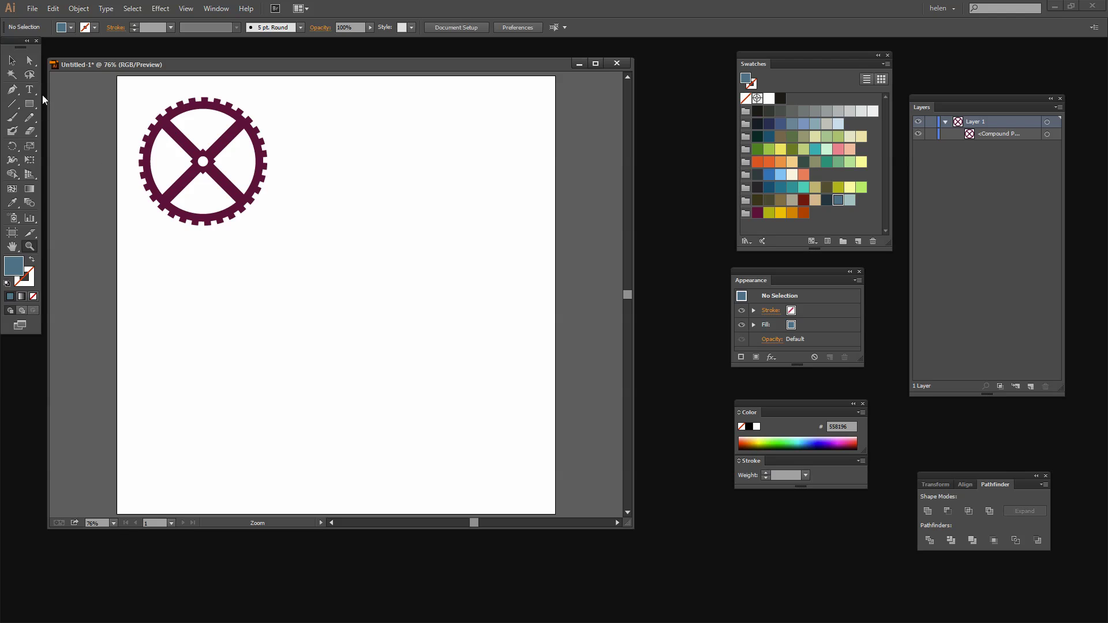
drag(30, 104, 61, 129)
drag(321, 278, 500, 455)
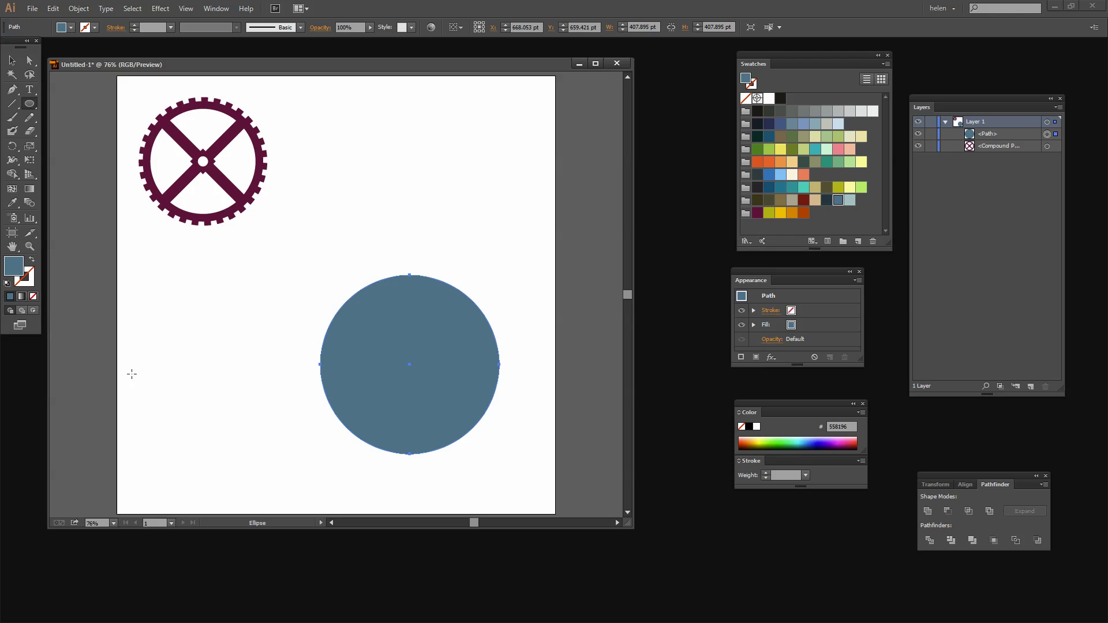
key(v)
click(185, 383)
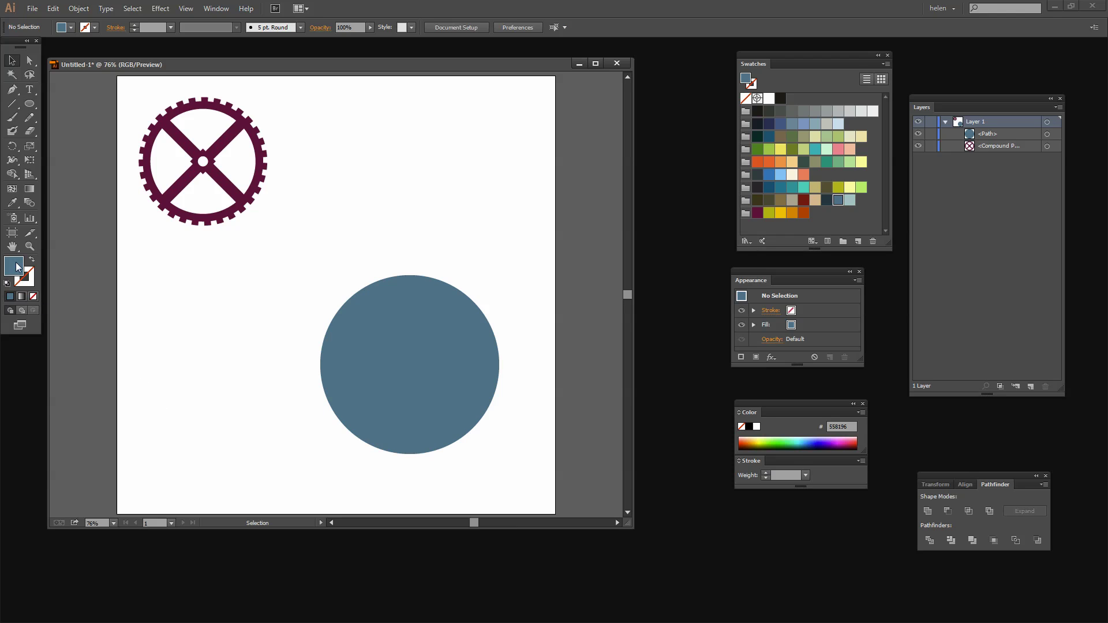
Draw a dark red (8A0917) vertical bar about 29 by 493 pt across the slate-blue circle and centre it on the circle
click(804, 201)
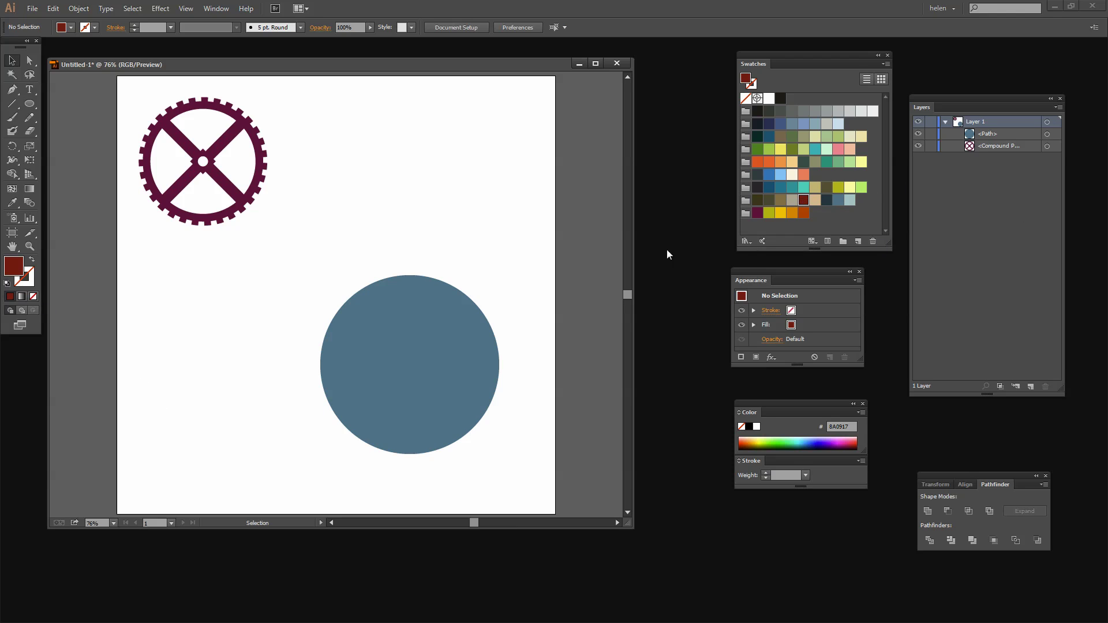
click(30, 104)
drag(32, 106, 71, 105)
drag(401, 262, 413, 478)
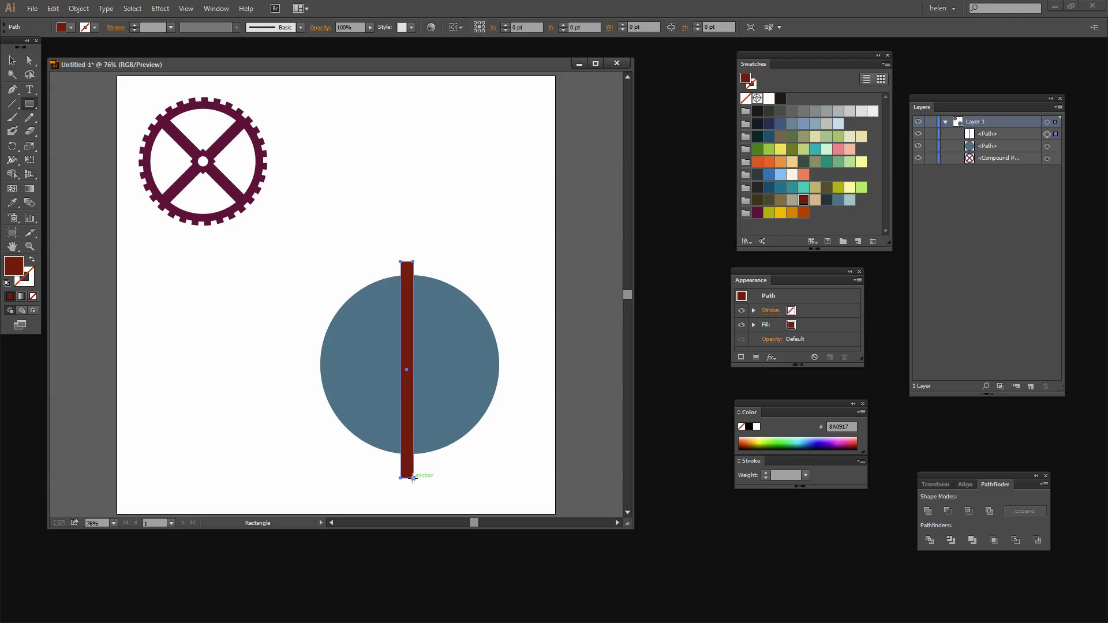
key(v)
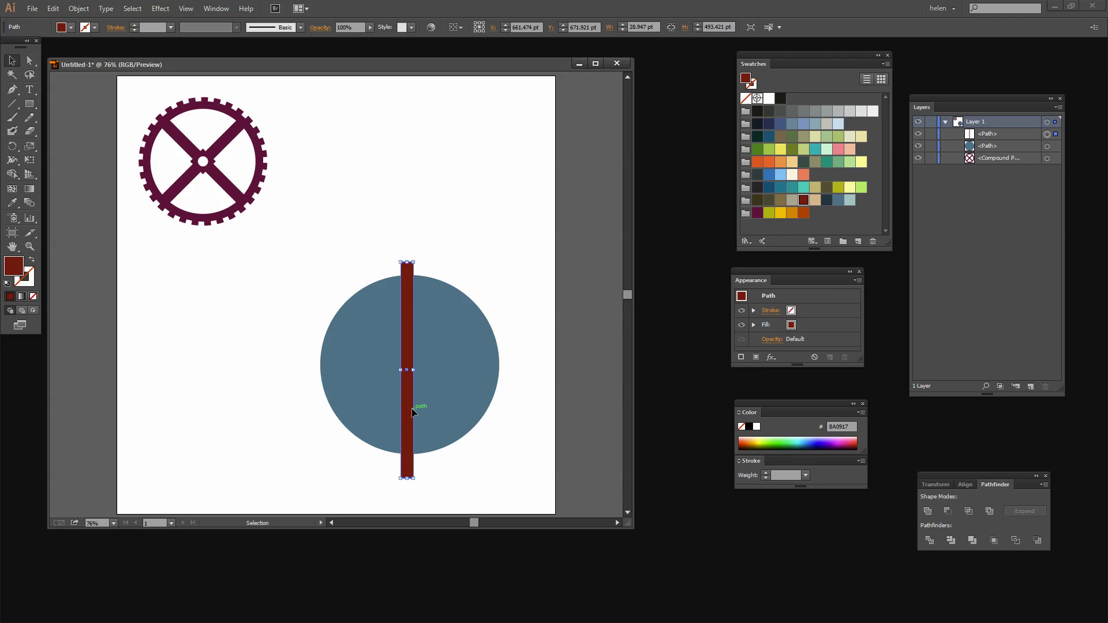
drag(414, 409, 417, 404)
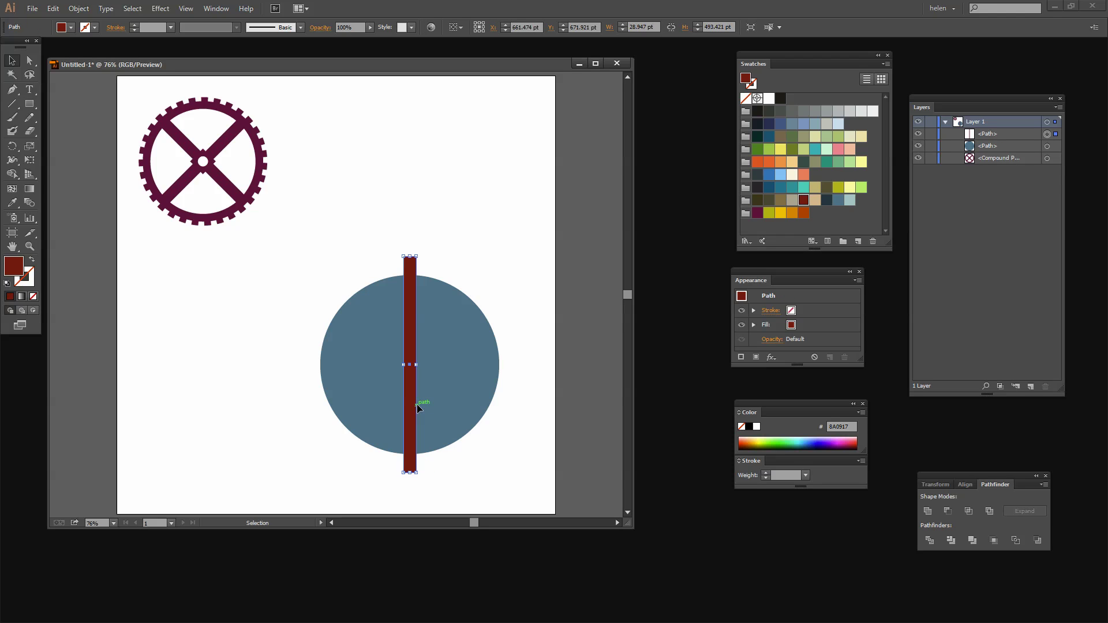
click(483, 448)
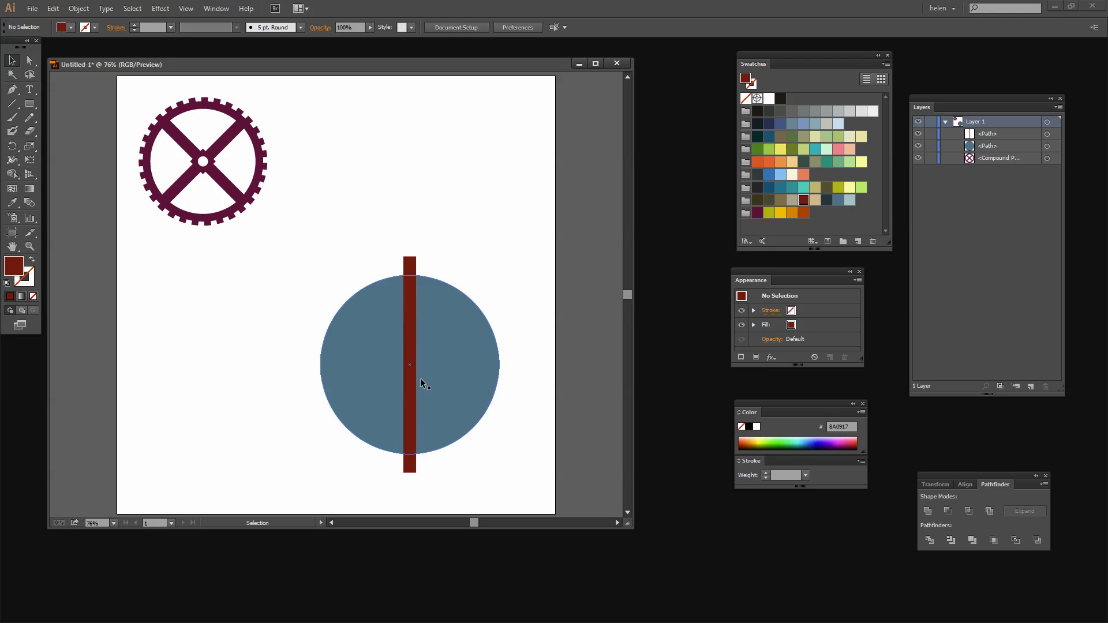
drag(507, 489, 307, 200)
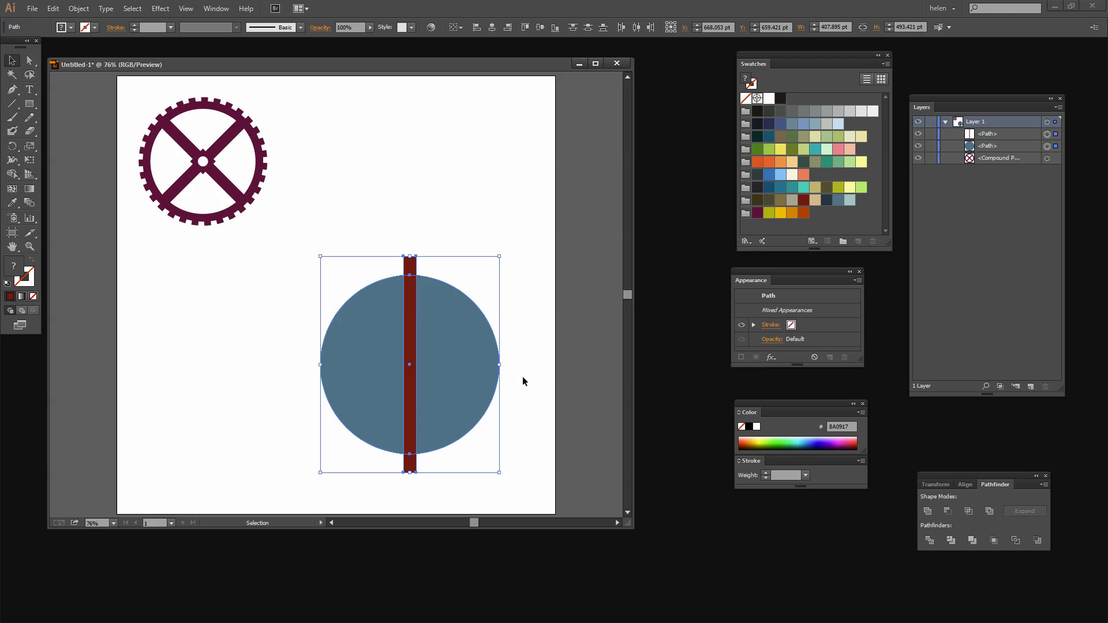
click(544, 431)
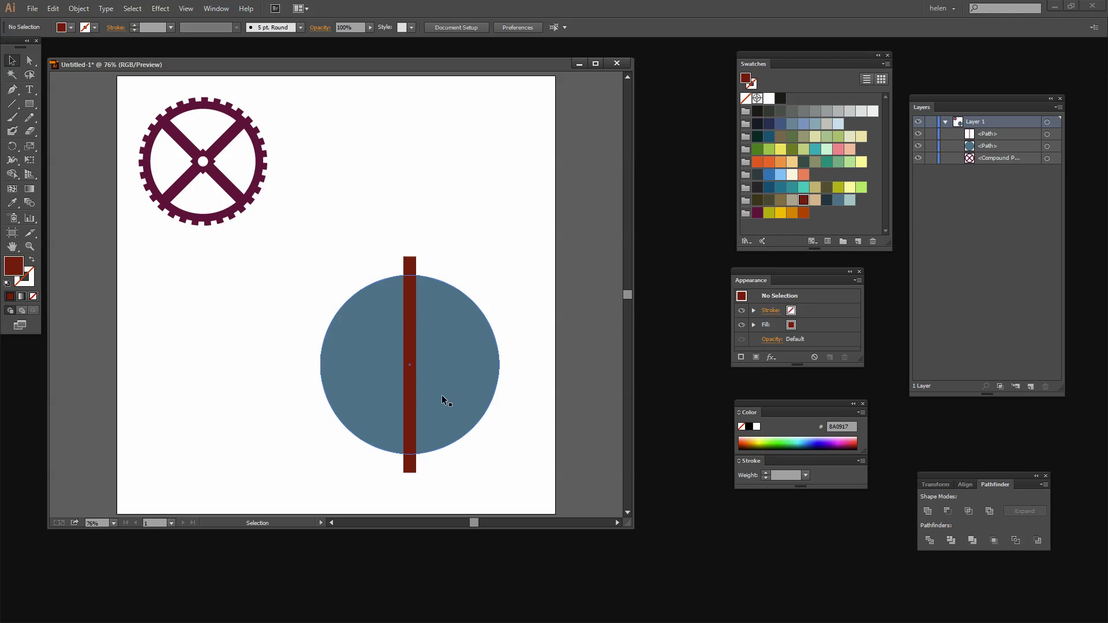
Open a Transform effect for the dark red bar with preview on and set its rotation angle to 15°
click(411, 376)
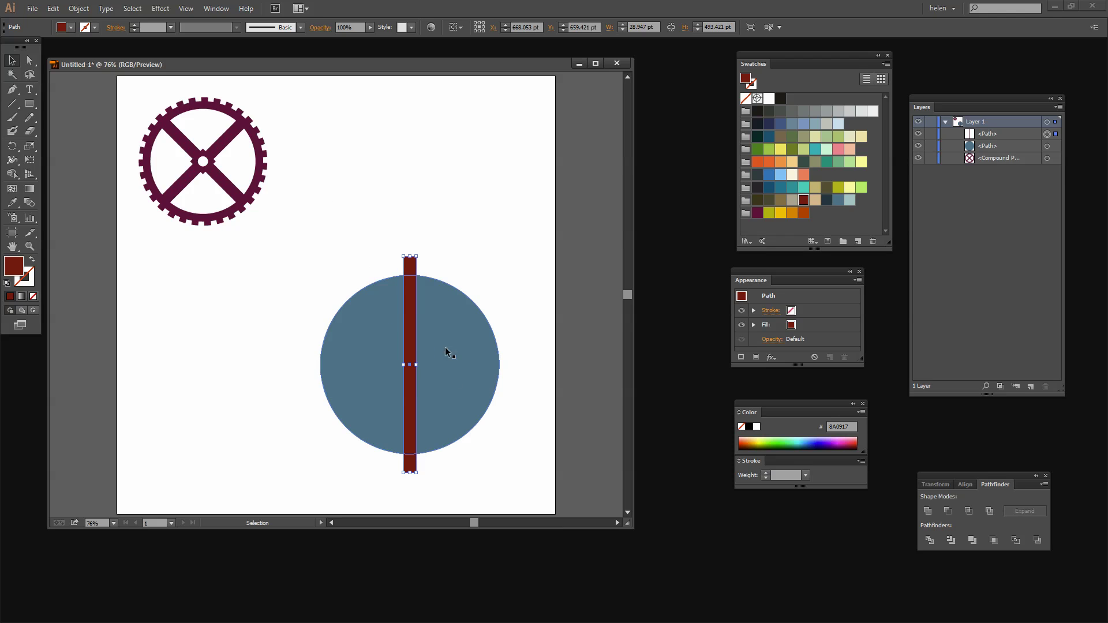
click(159, 9)
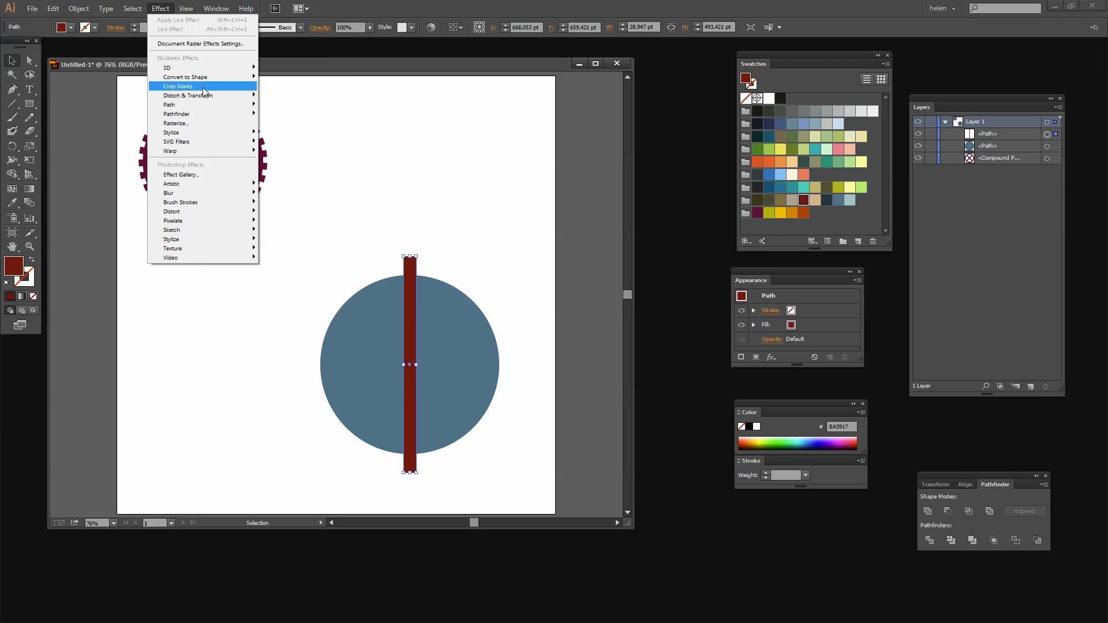
mouse_move(185, 95)
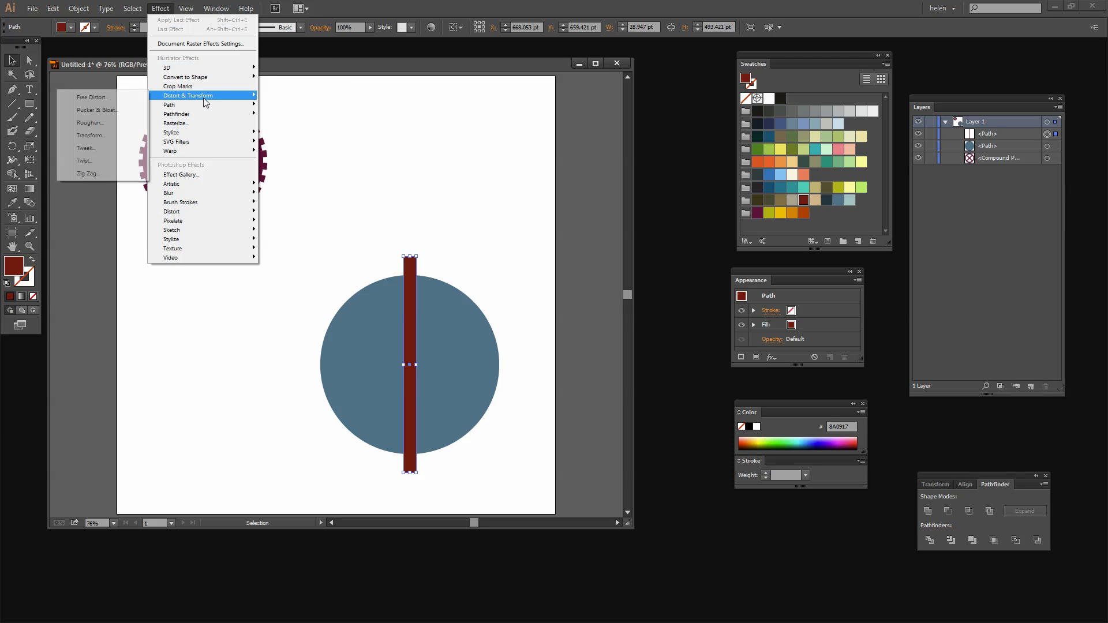
click(91, 136)
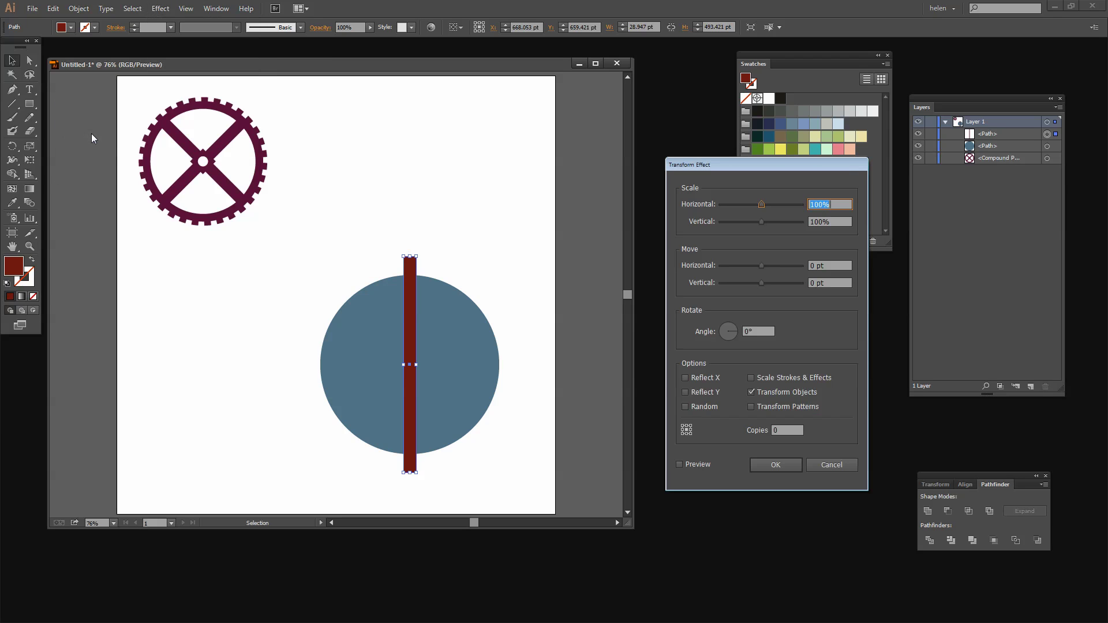
click(679, 465)
click(762, 331)
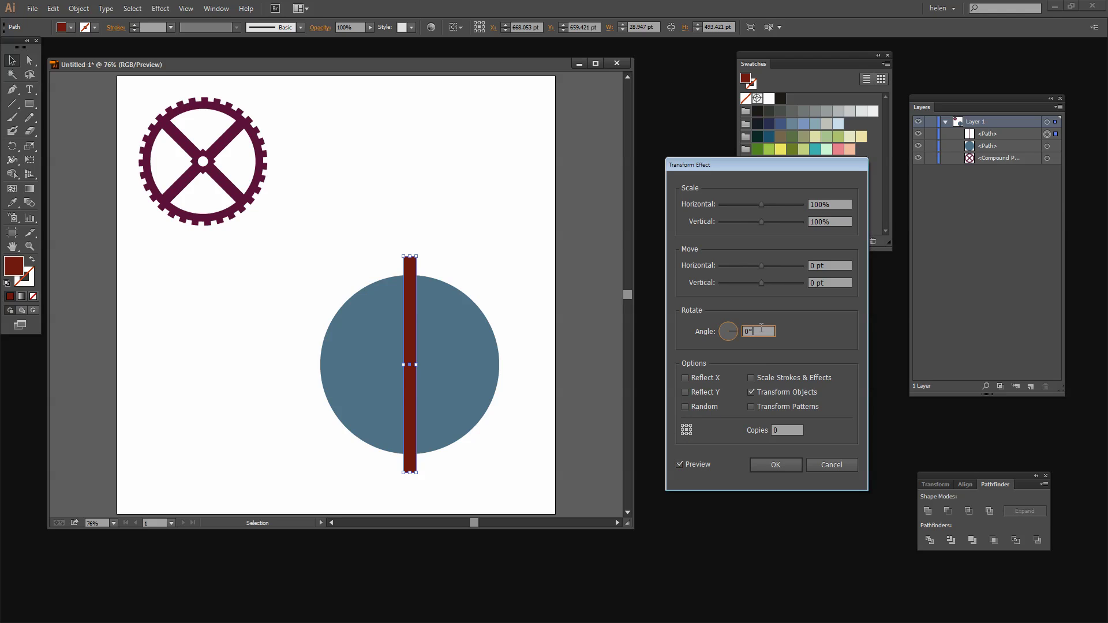
text(15)
key(Tab)
Set the Transform effect to 11 copies, apply it to the bar, and deselect
click(782, 430)
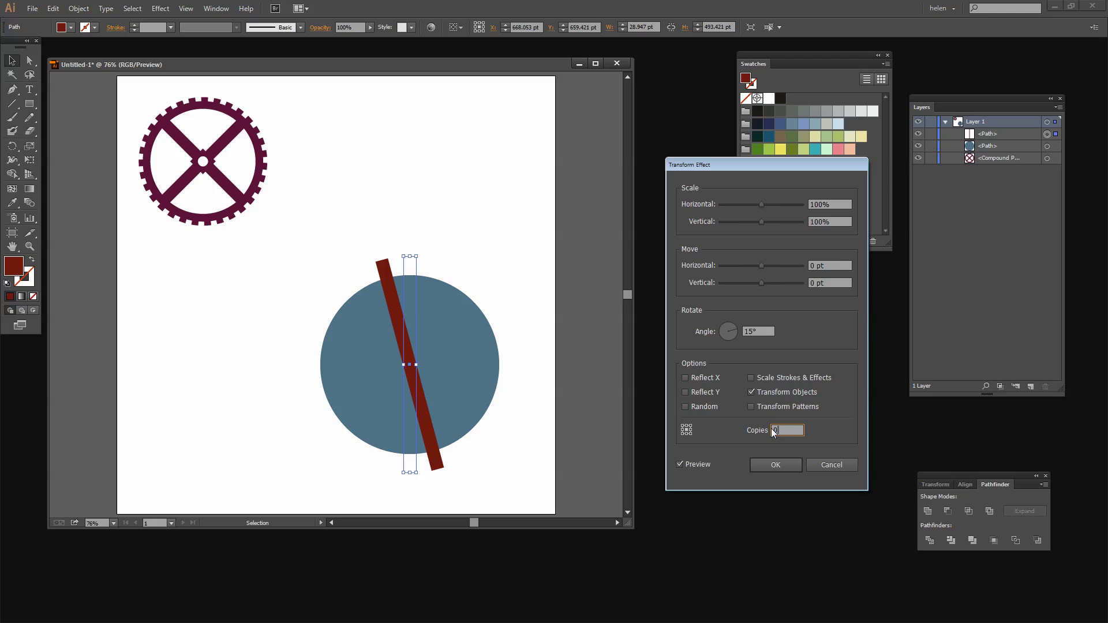
key(Up)
key(Up)
key(Up)
key(Up)
key(Up)
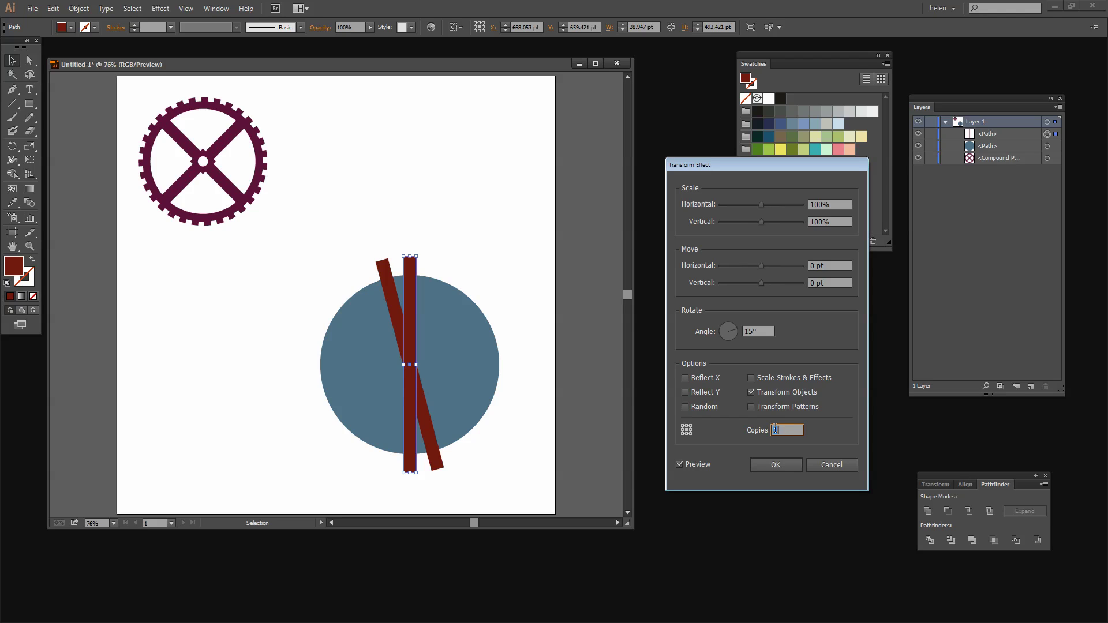
key(Up)
key(Up)
key(Up)
key(Up)
key(Up)
key(Up)
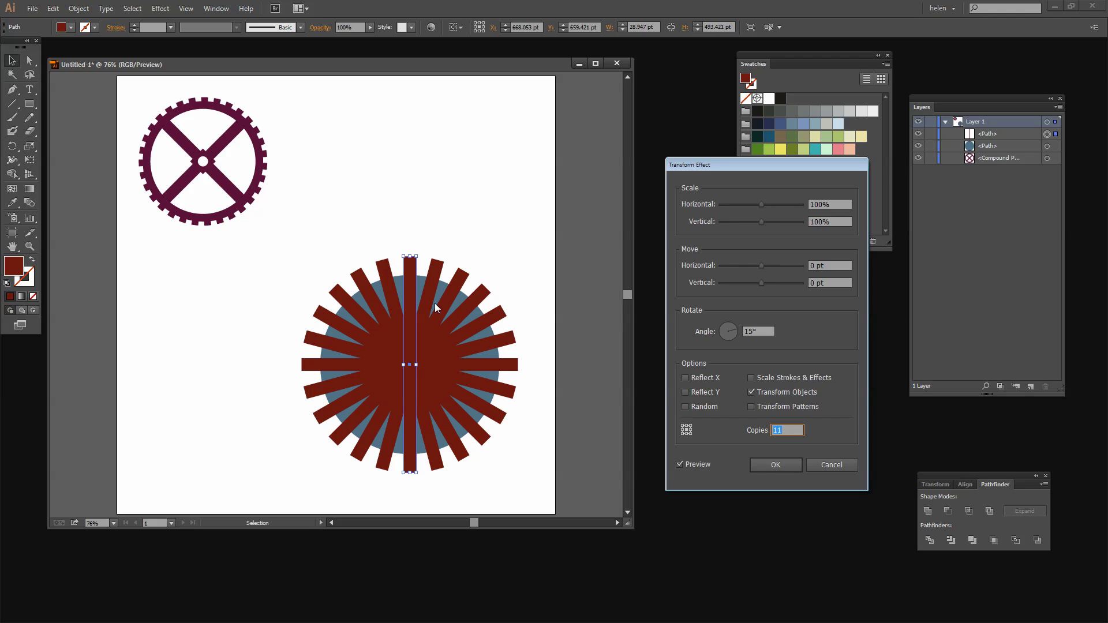
click(776, 465)
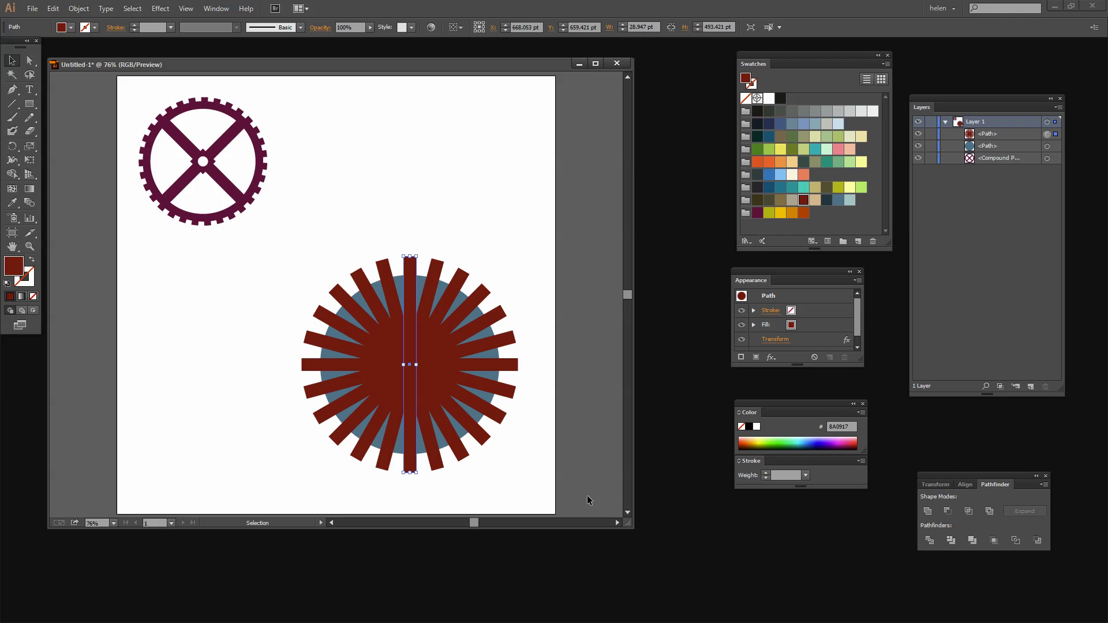
click(535, 486)
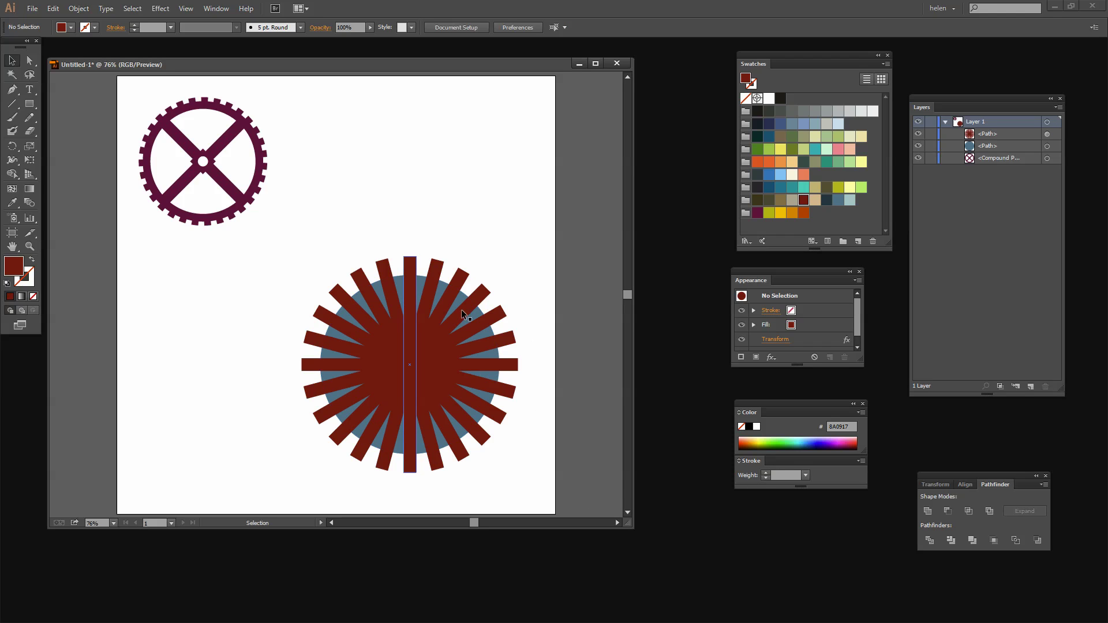
Expand the appearance of the rotated bars and unite them with the slate-blue circle into one dark red gear shape
drag(530, 502, 292, 209)
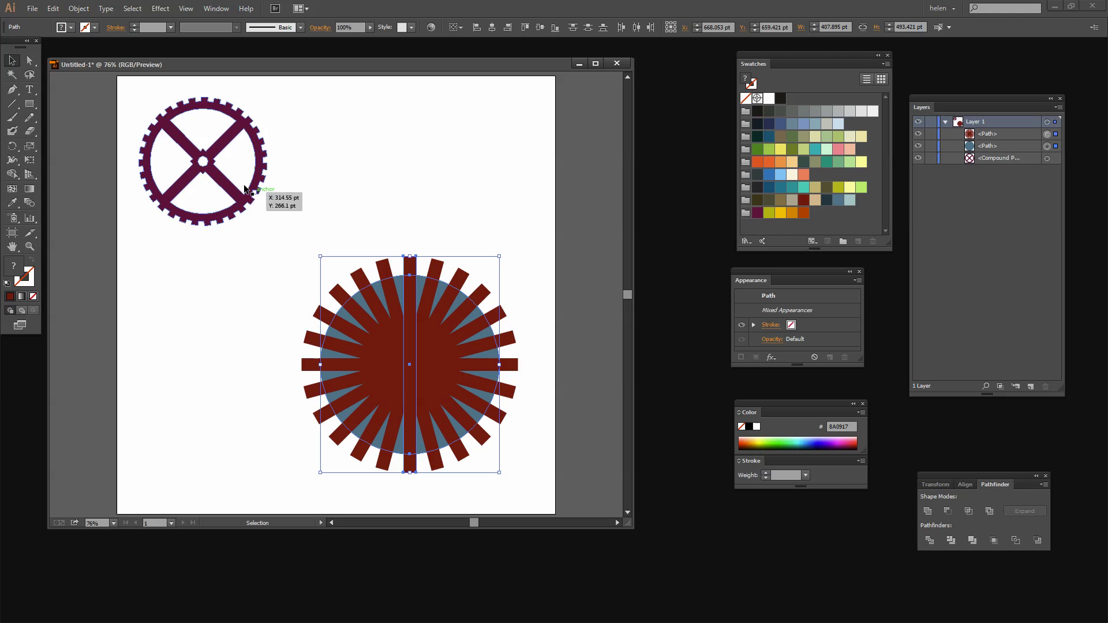
click(78, 9)
click(104, 146)
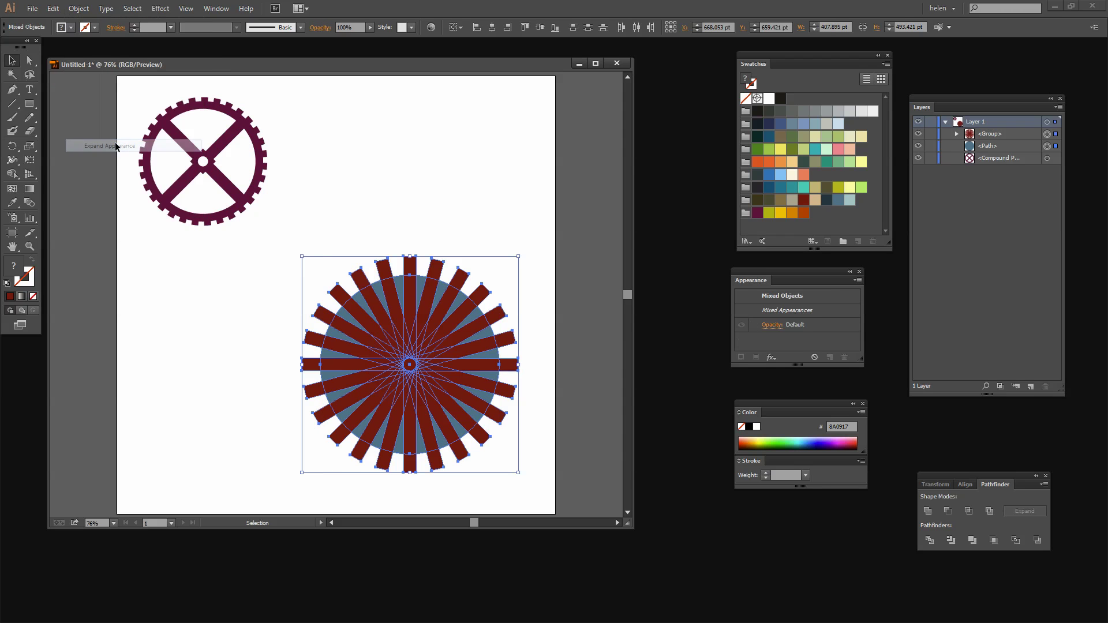
click(78, 8)
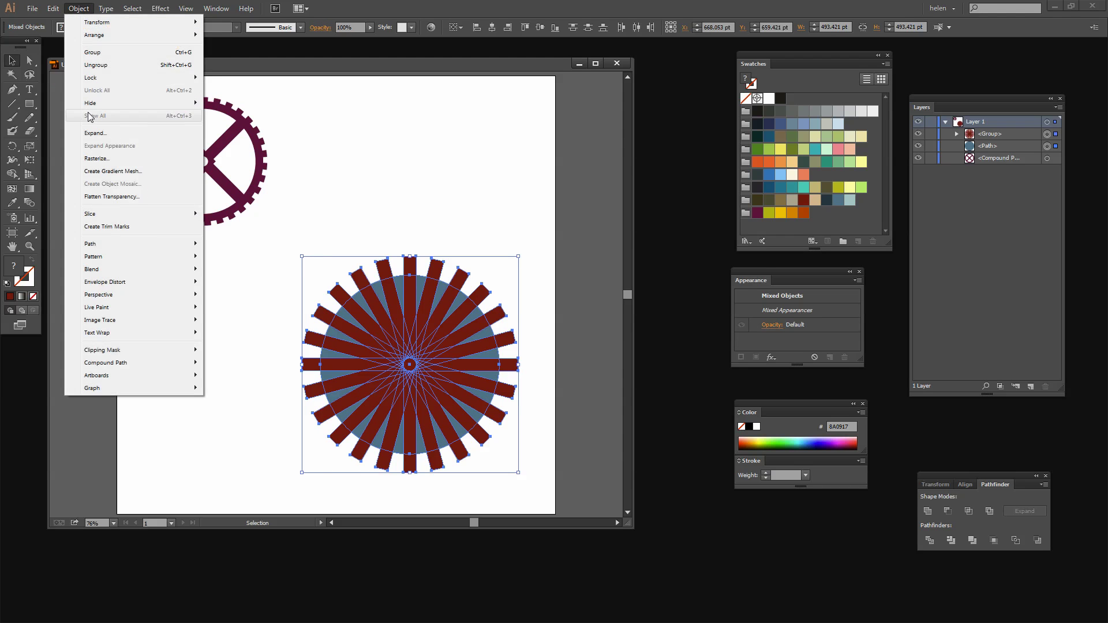
click(95, 134)
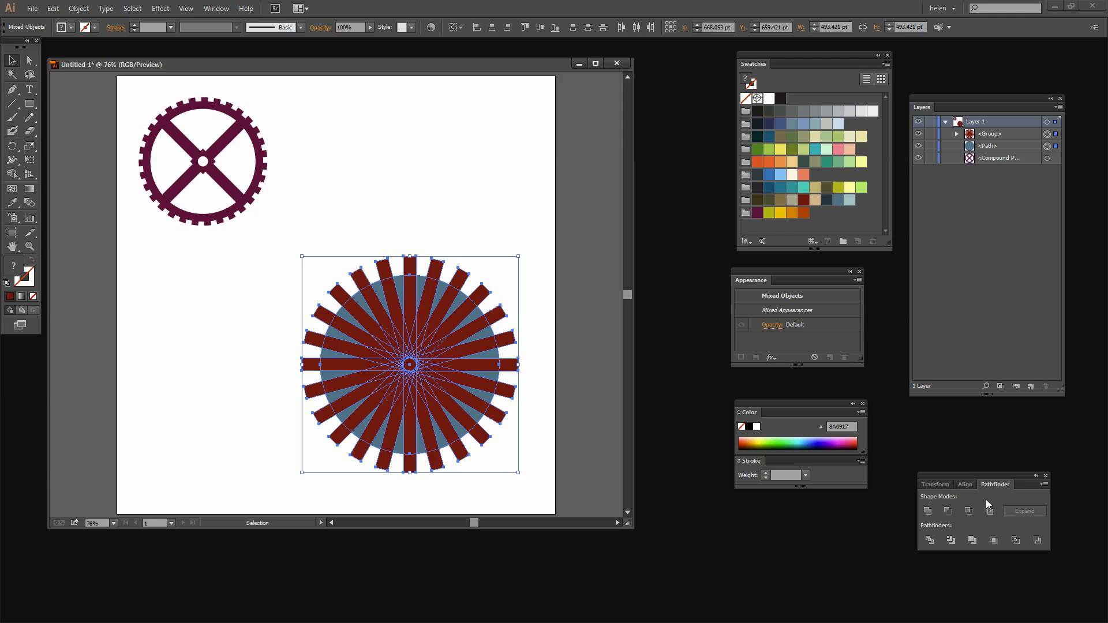
click(928, 510)
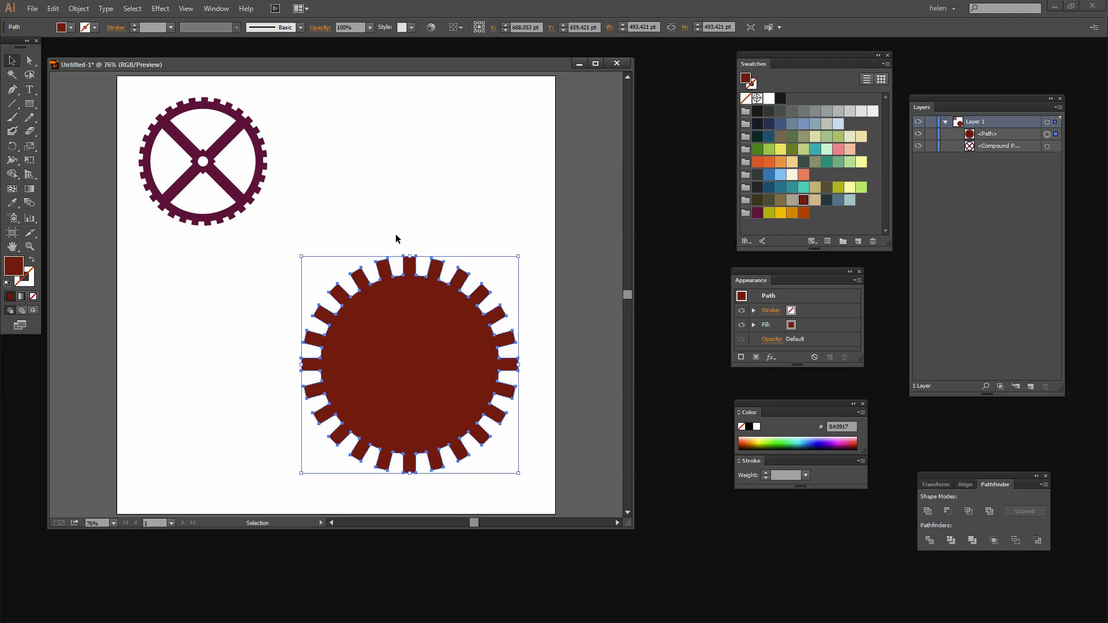
click(232, 386)
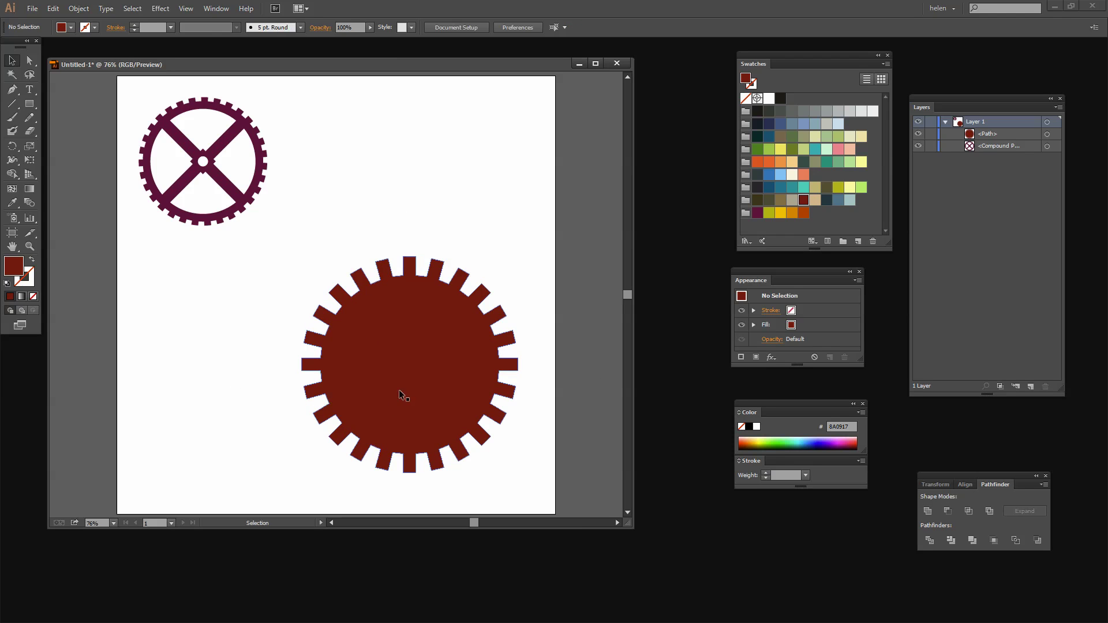
Move the dark red gear up and slightly left, to the lower right of the small purple gear, and deselect it
drag(425, 391, 435, 296)
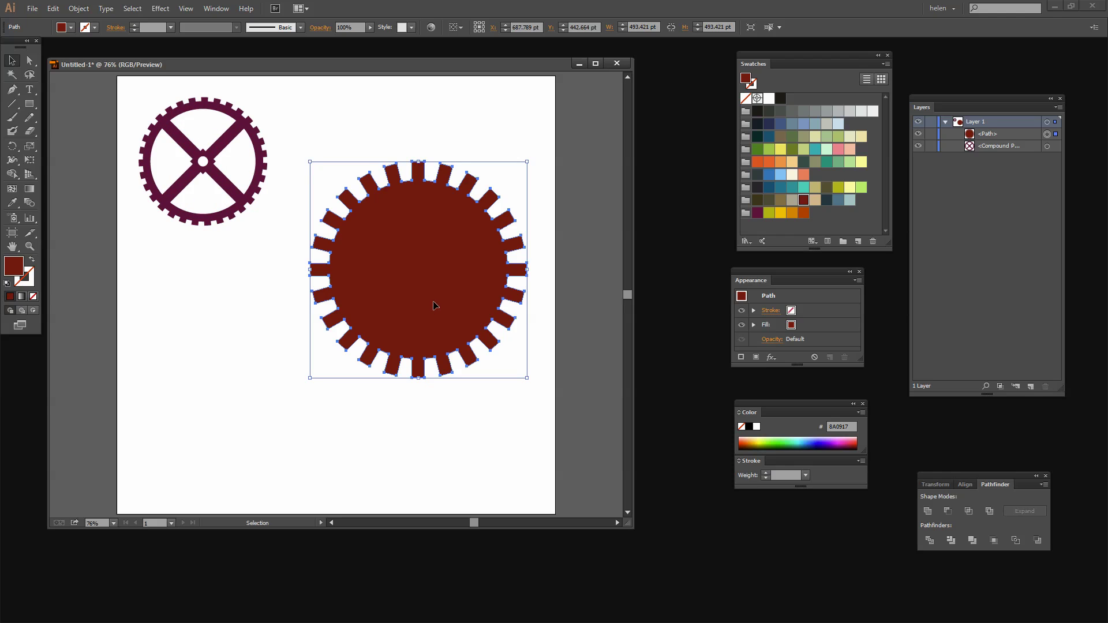
drag(434, 305, 413, 302)
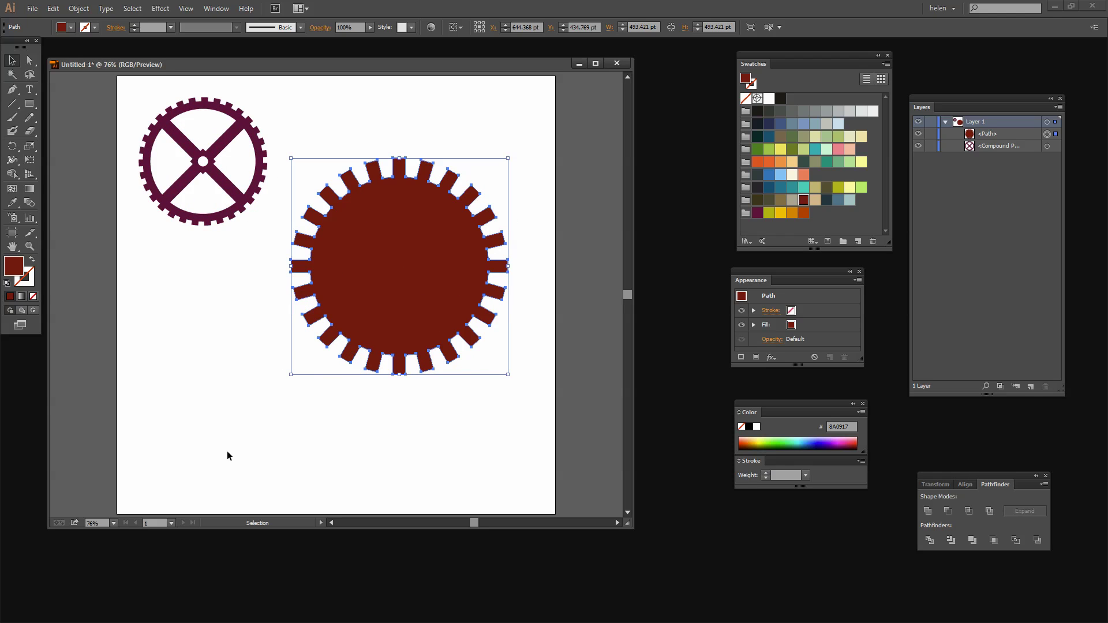
drag(30, 103, 74, 130)
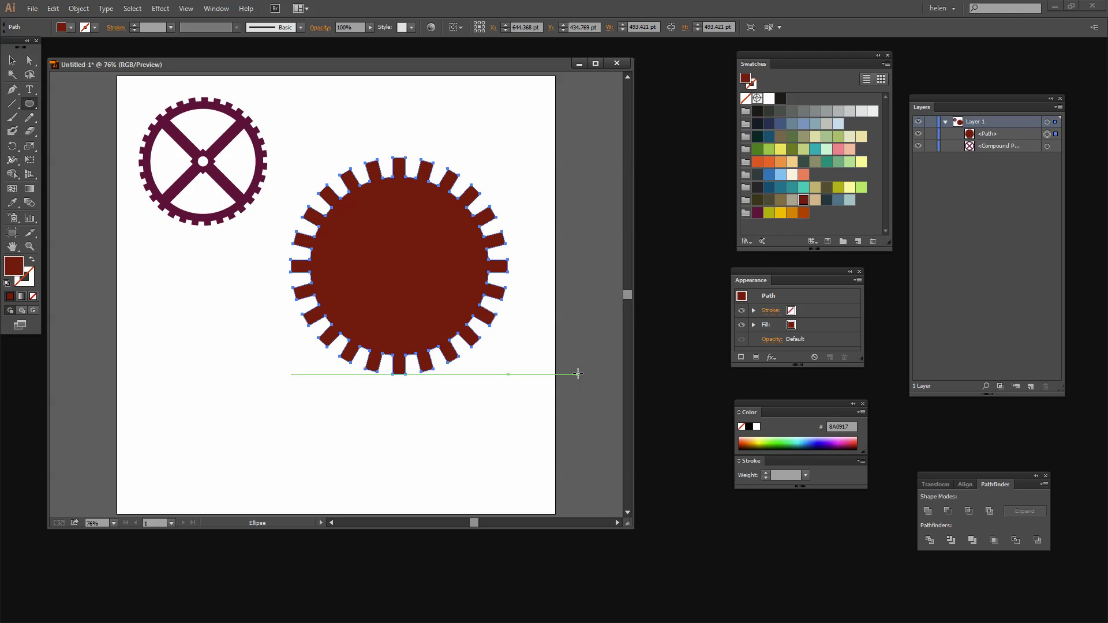
key(v)
click(448, 410)
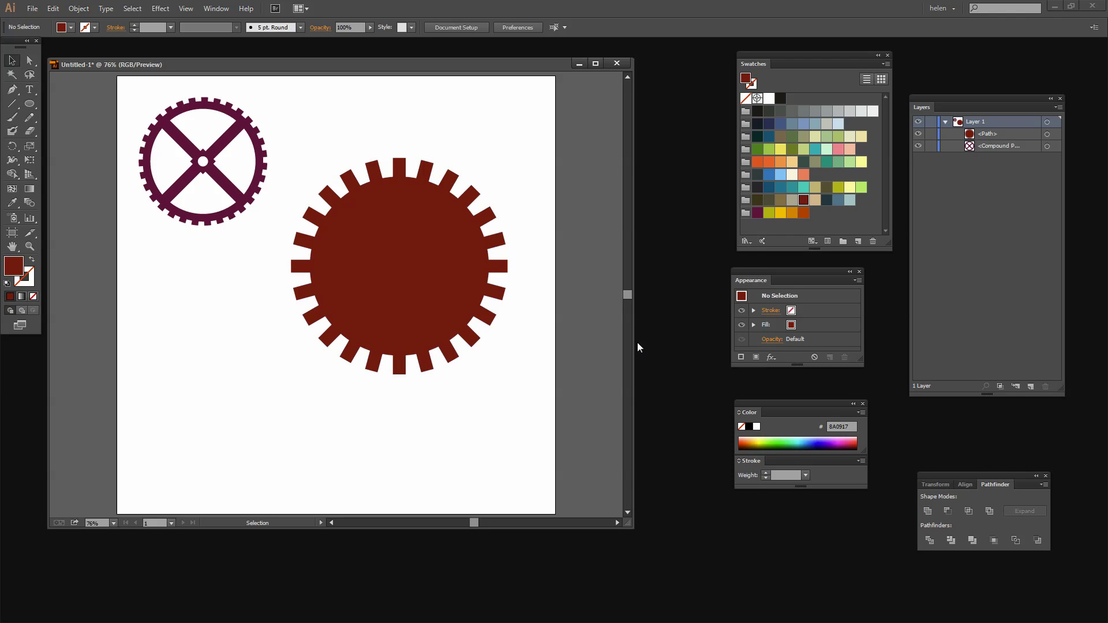
Draw a teal (29D9C2) circle about 187 pt across, centred on the dark red gear
click(802, 188)
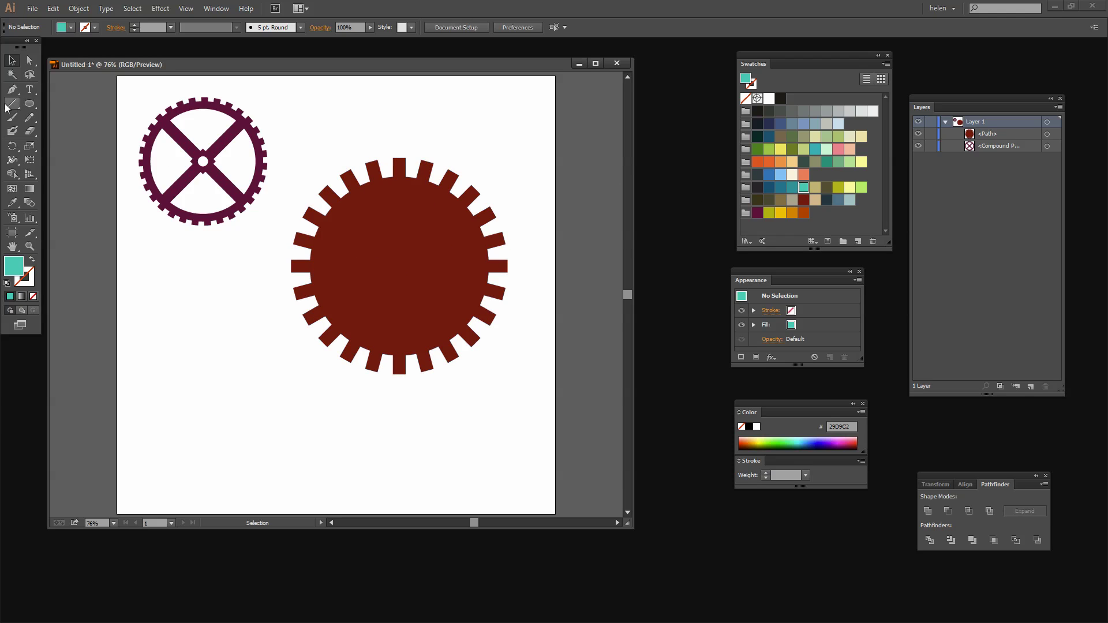
click(29, 105)
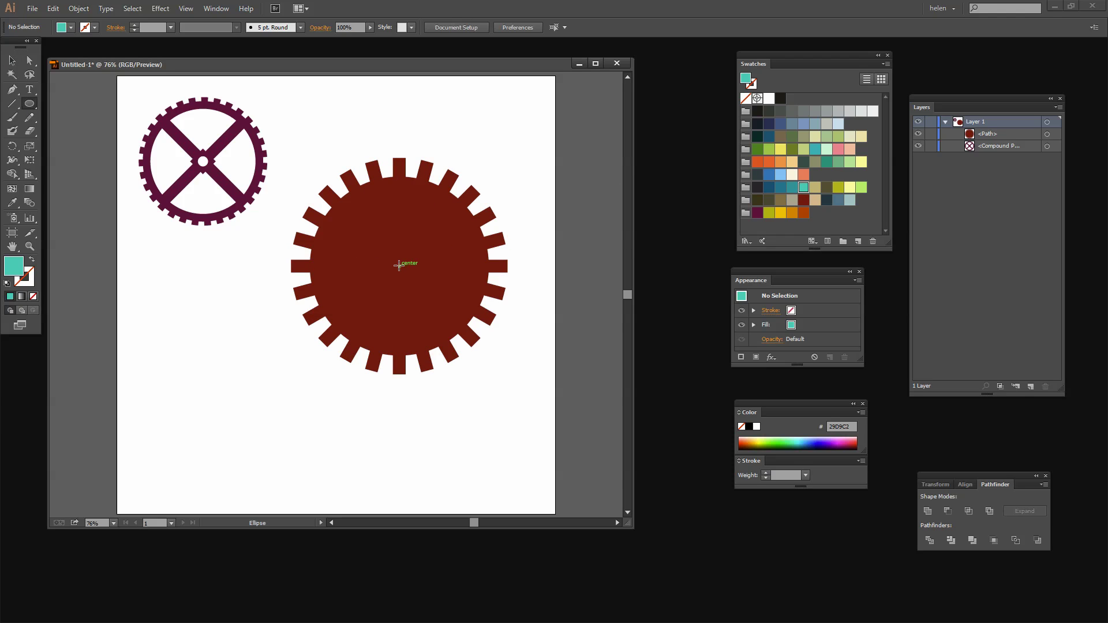
drag(399, 266, 358, 250)
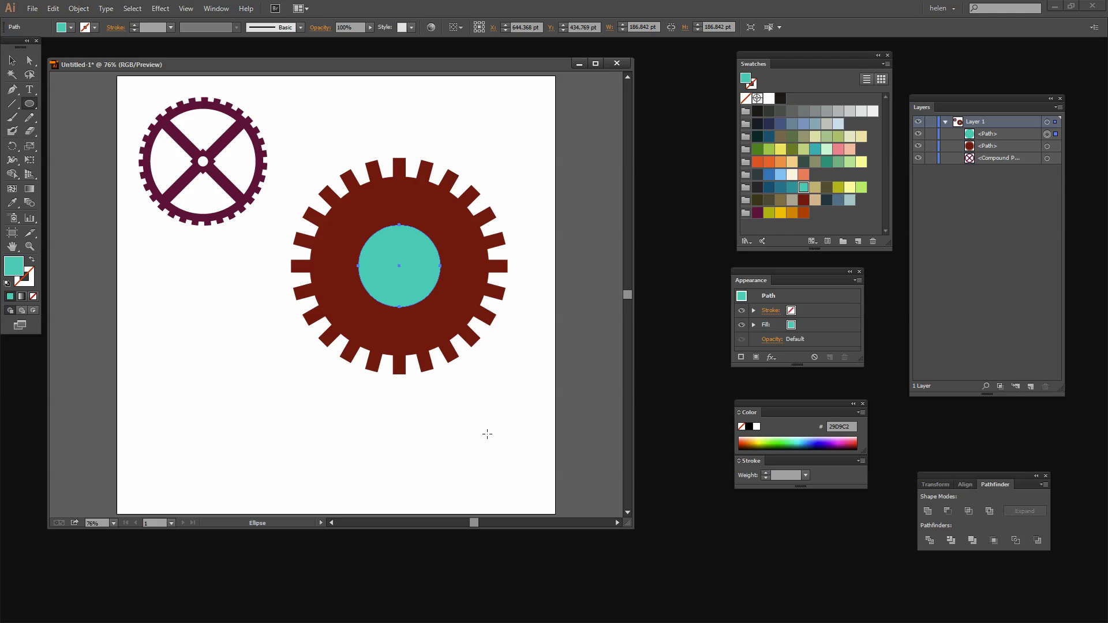
Subtract the teal circle from the dark red gear with Minus Front to cut the central hole, and deselect
key(v)
drag(460, 348, 389, 246)
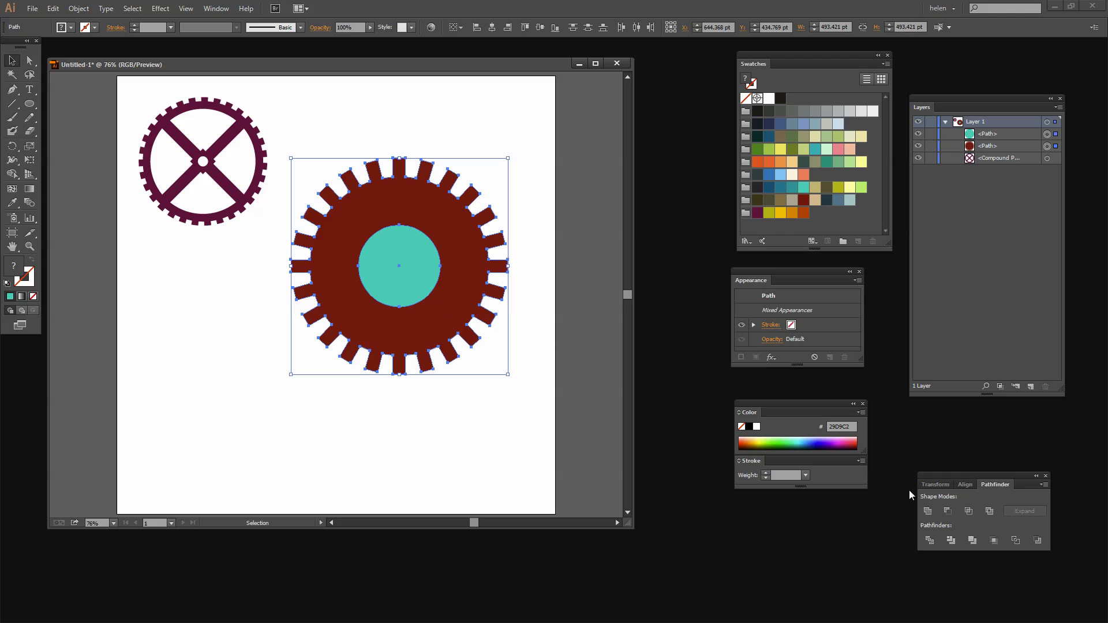
click(949, 511)
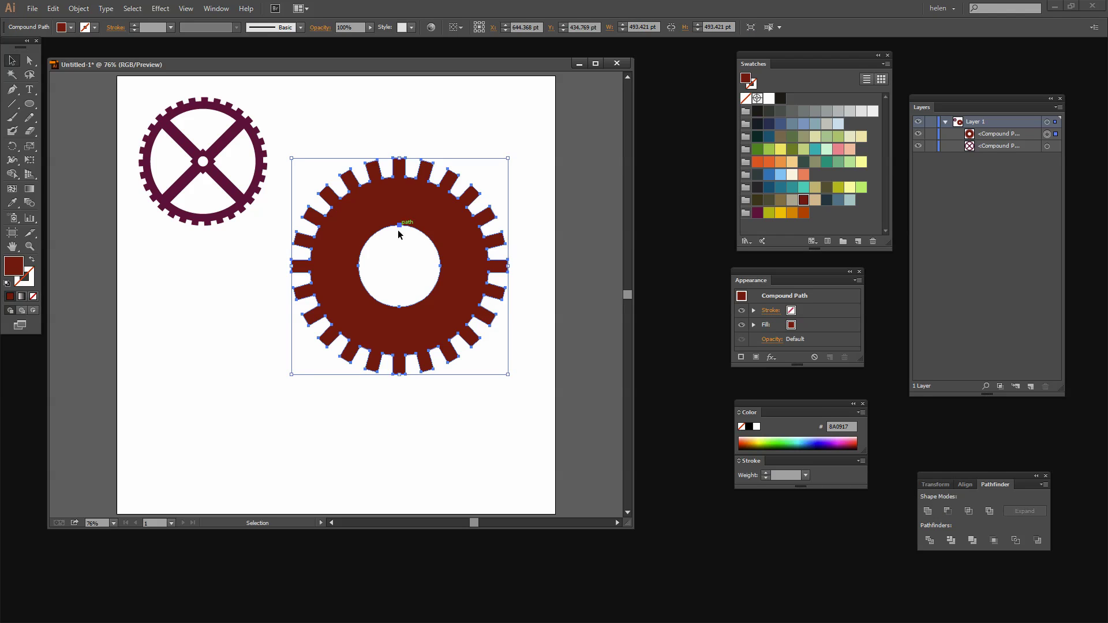
click(375, 430)
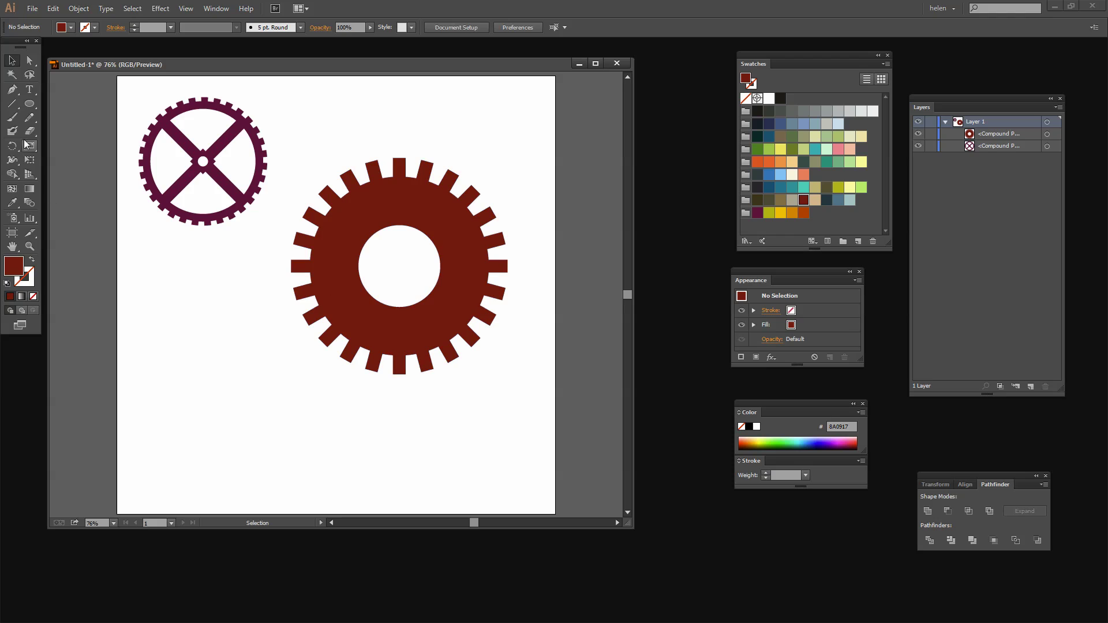
Draw a circle about 308 pt across, centred on the dark red gear, with no fill and a 9 pt pale yellow (FFFFA6) stroke
click(29, 104)
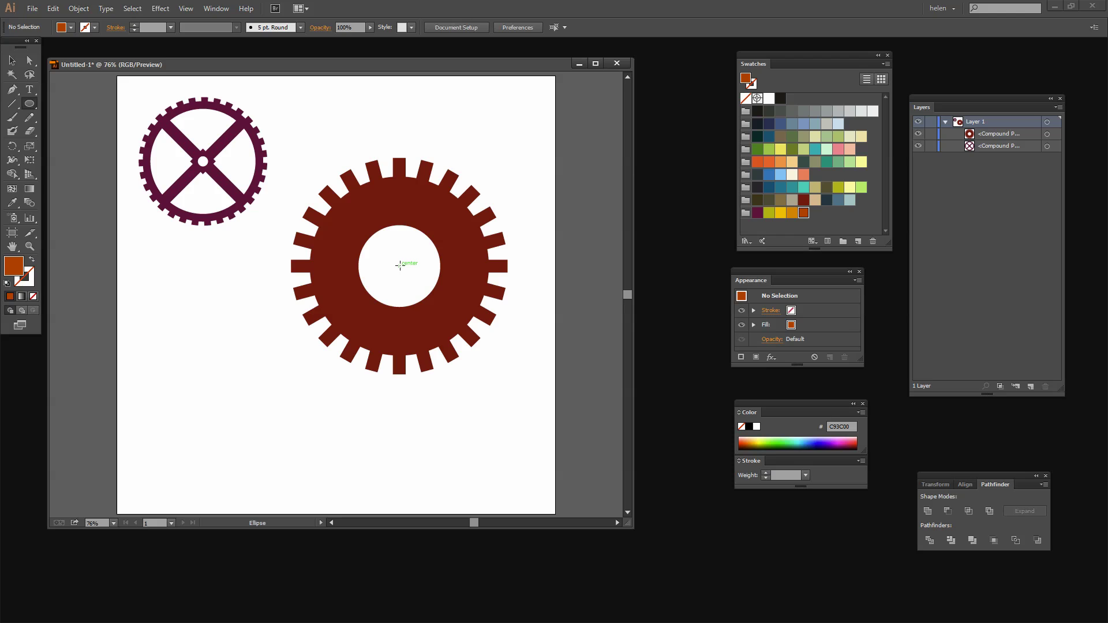
drag(400, 265, 332, 198)
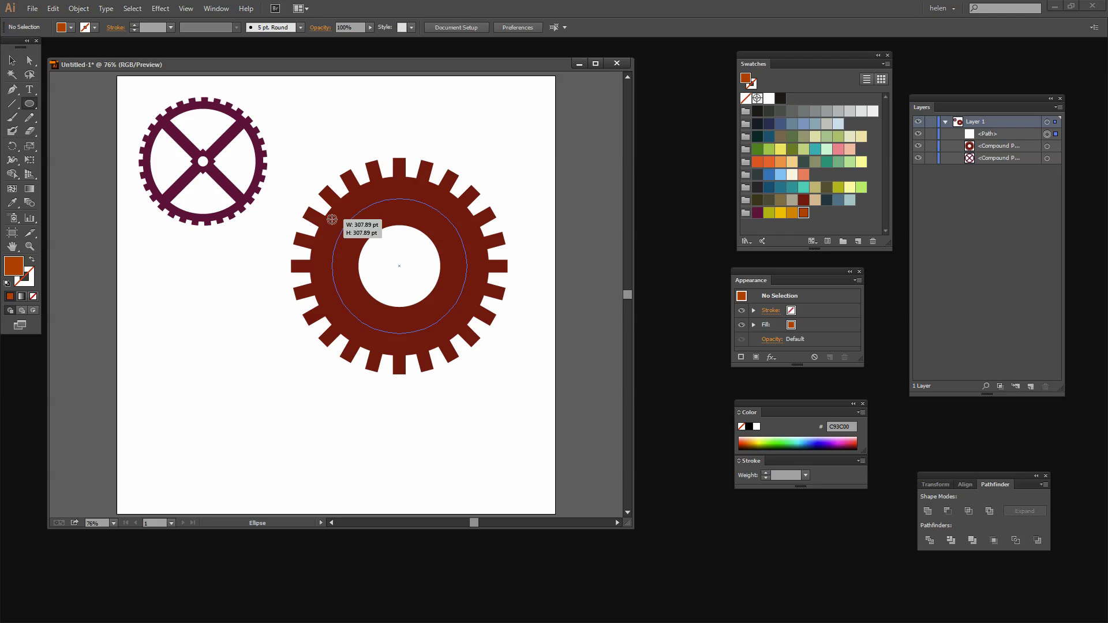
click(30, 261)
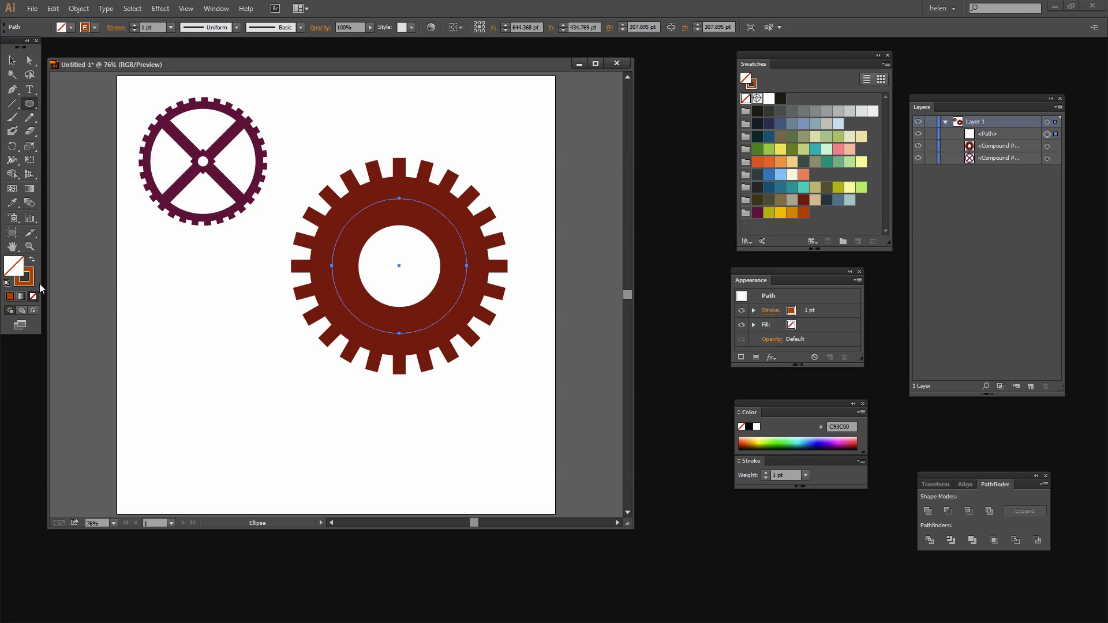
click(134, 24)
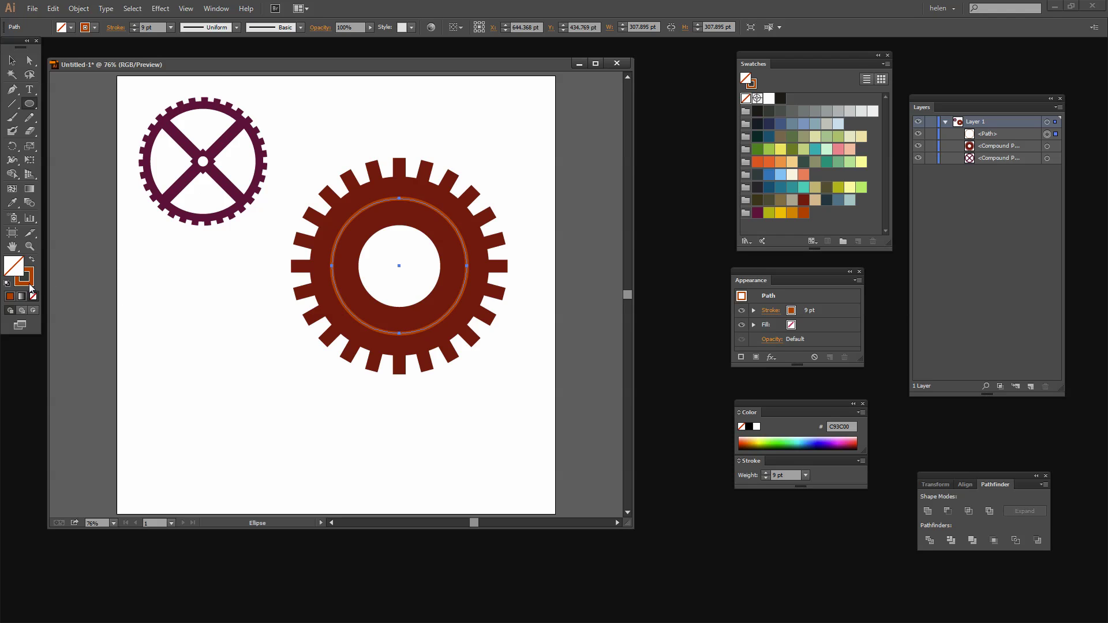
click(850, 188)
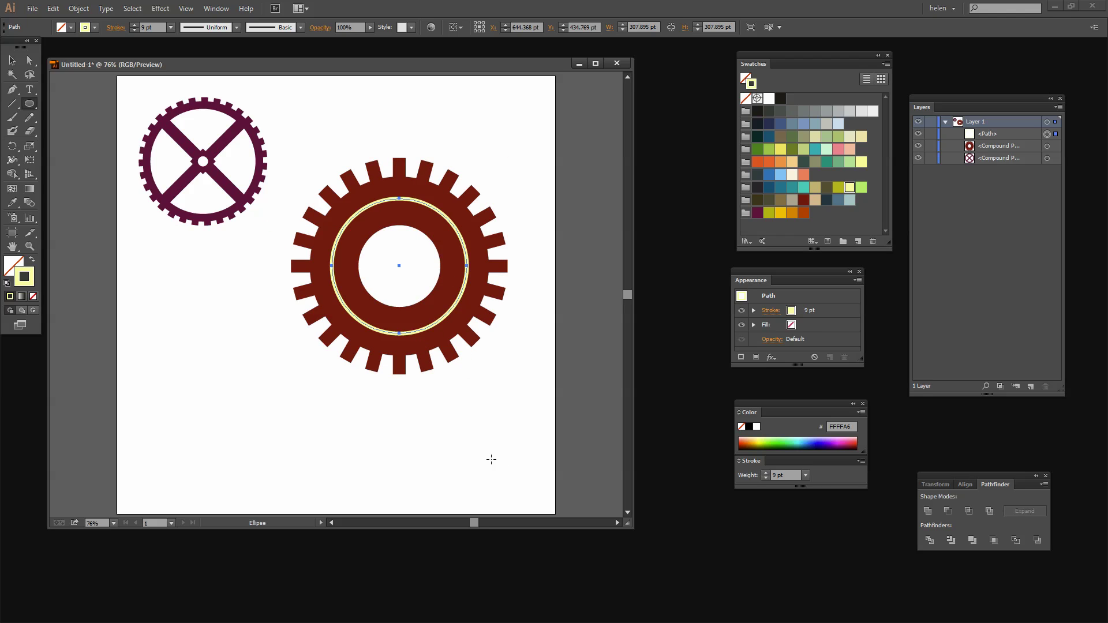
Expand the fill and stroke of the yellow ring and gear, subtract the ring with Minus Front, and deselect
key(v)
shift+click(445, 251)
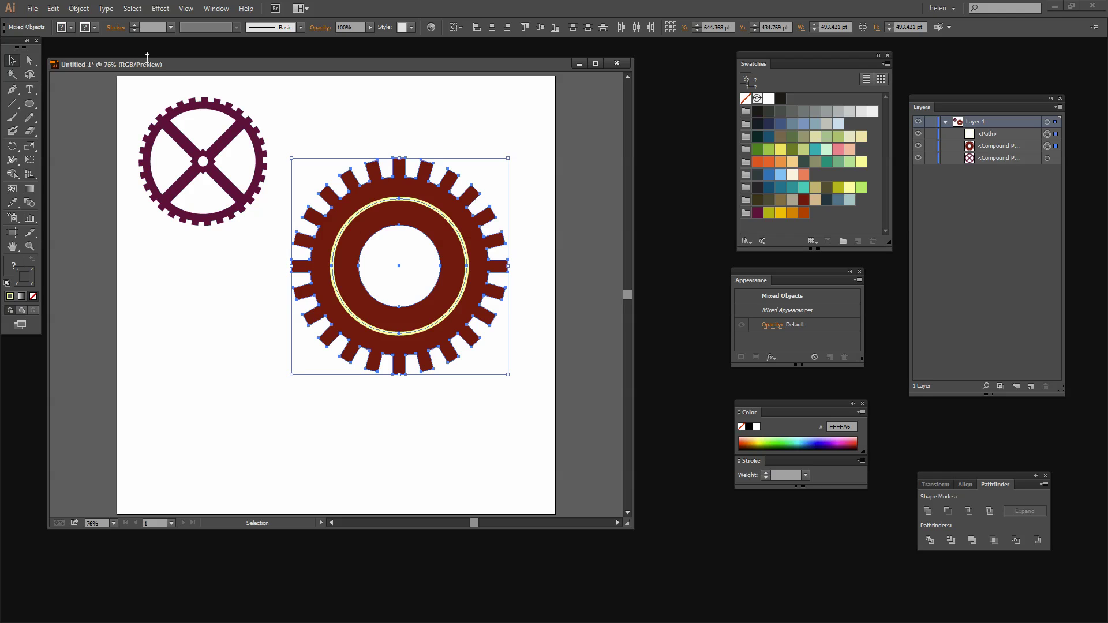
click(78, 8)
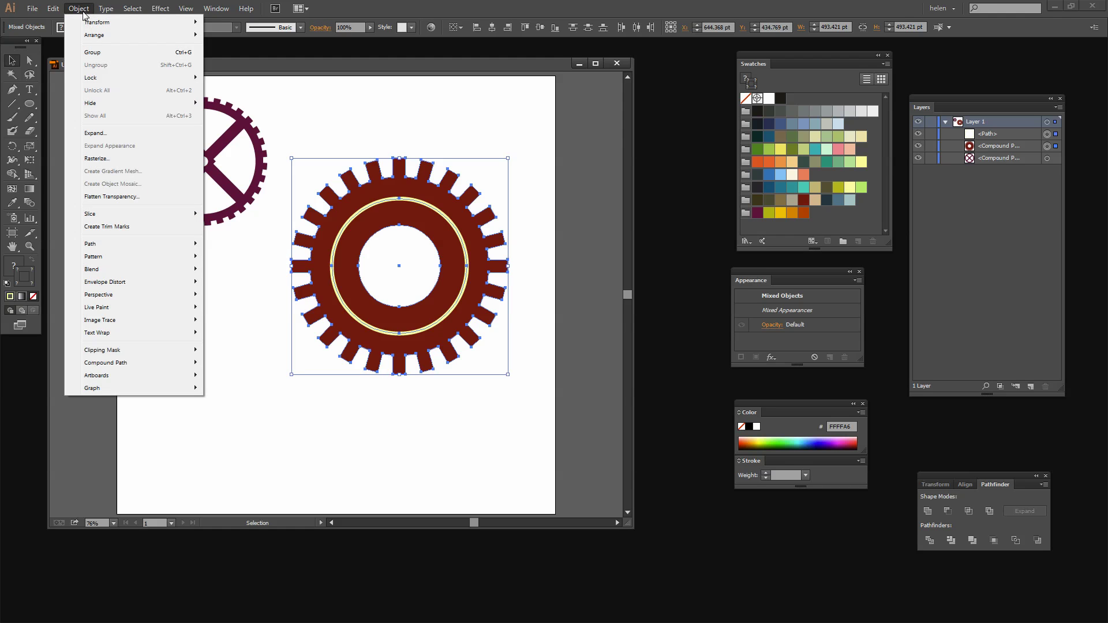
click(95, 133)
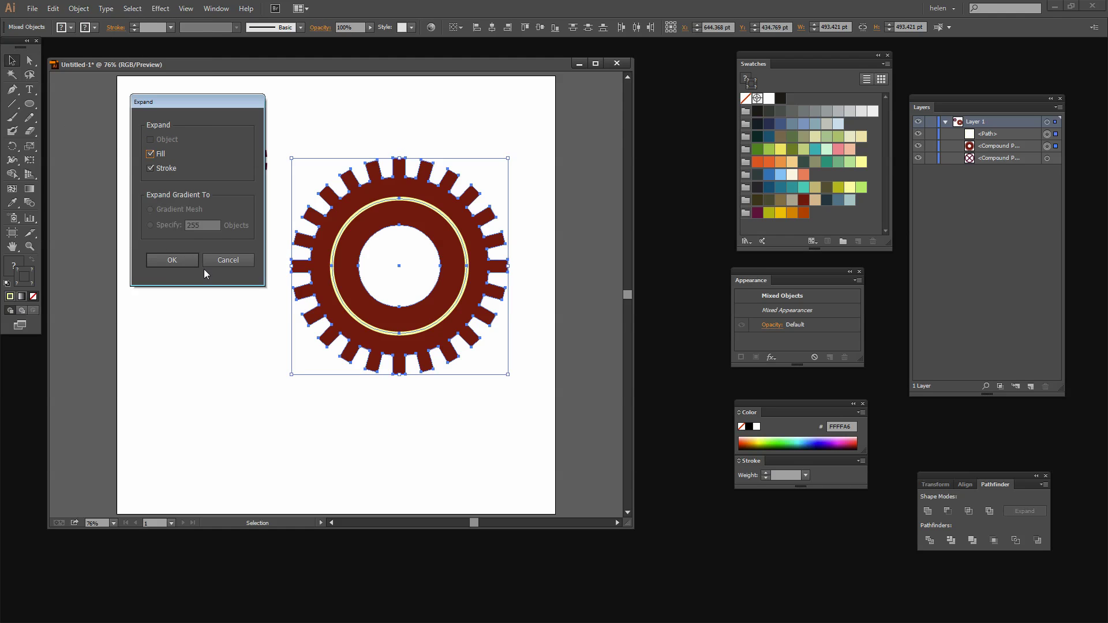
click(183, 258)
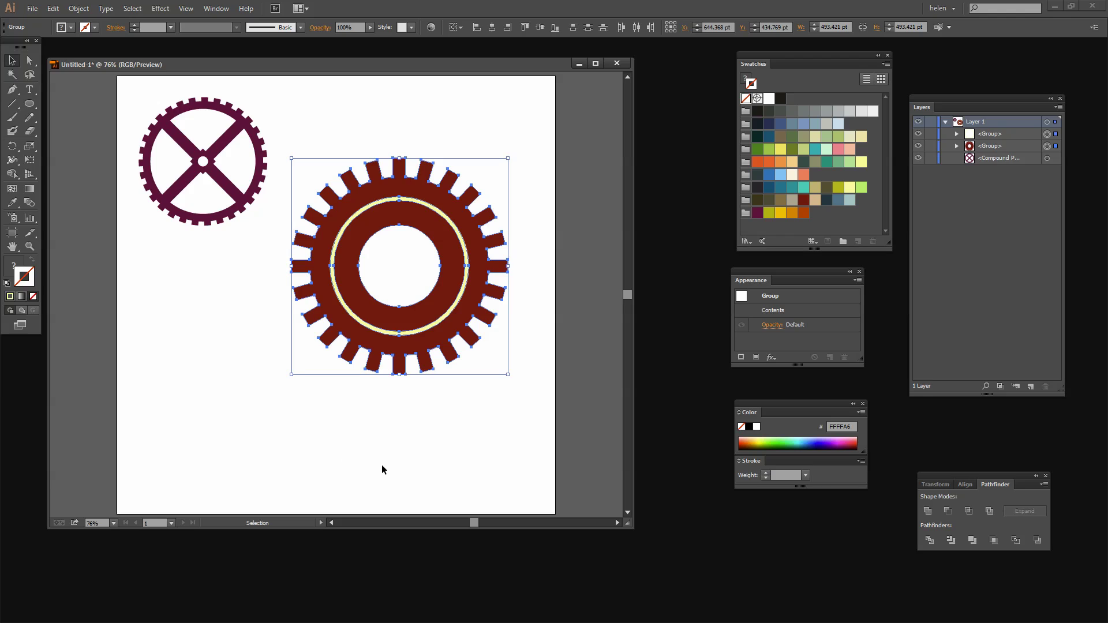
click(948, 511)
click(546, 478)
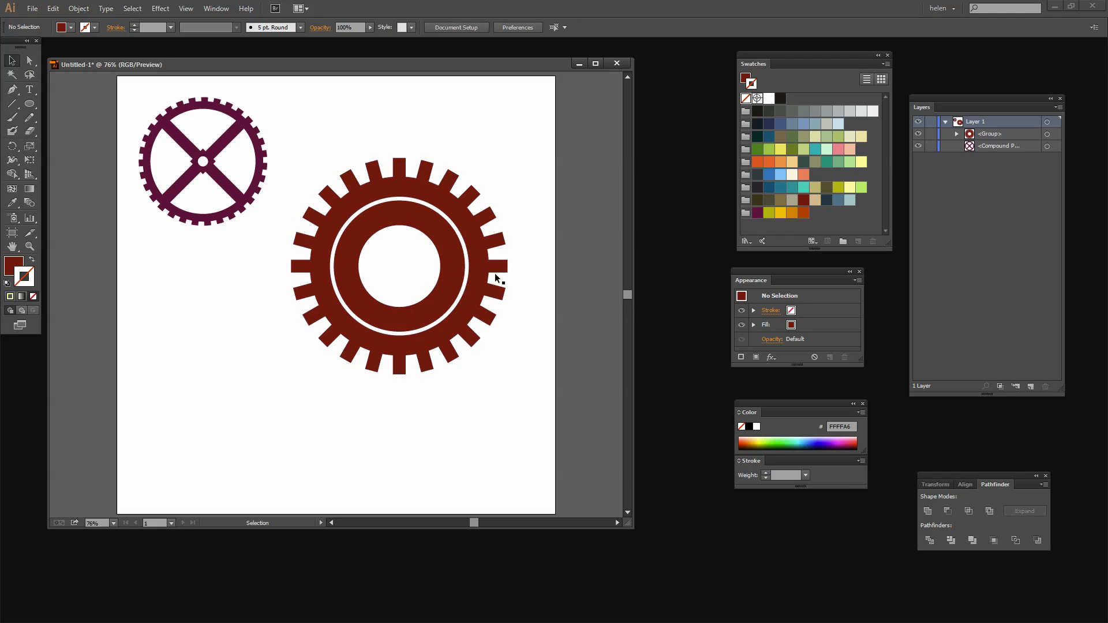
Scale the dark red gear group down proportionally to about half its size, move it level with the purple gear, and deselect
drag(511, 439, 304, 98)
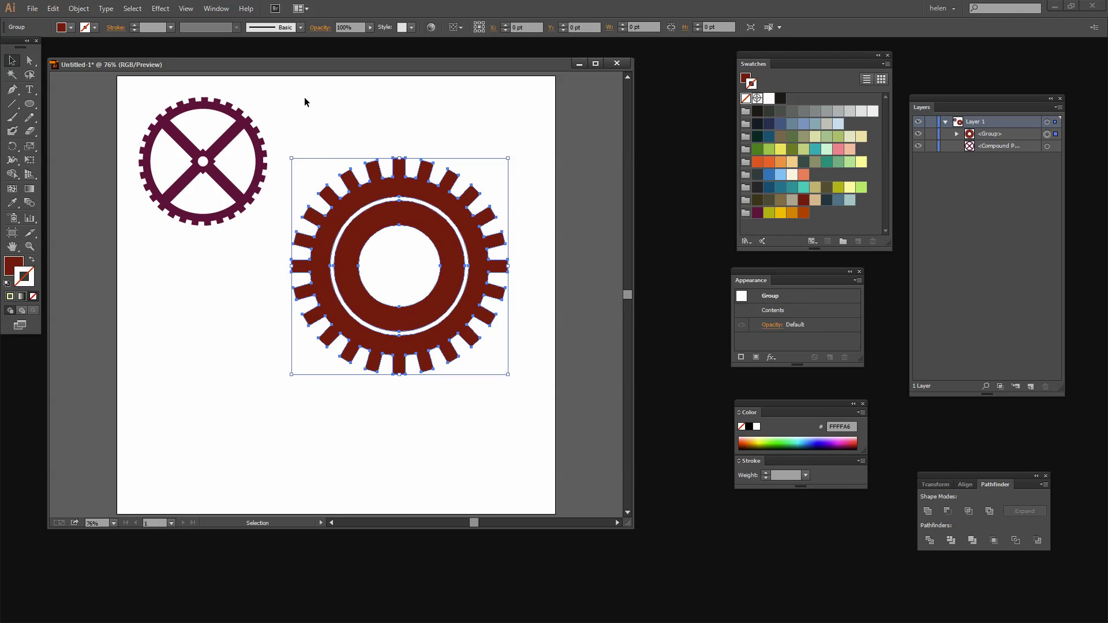
click(957, 134)
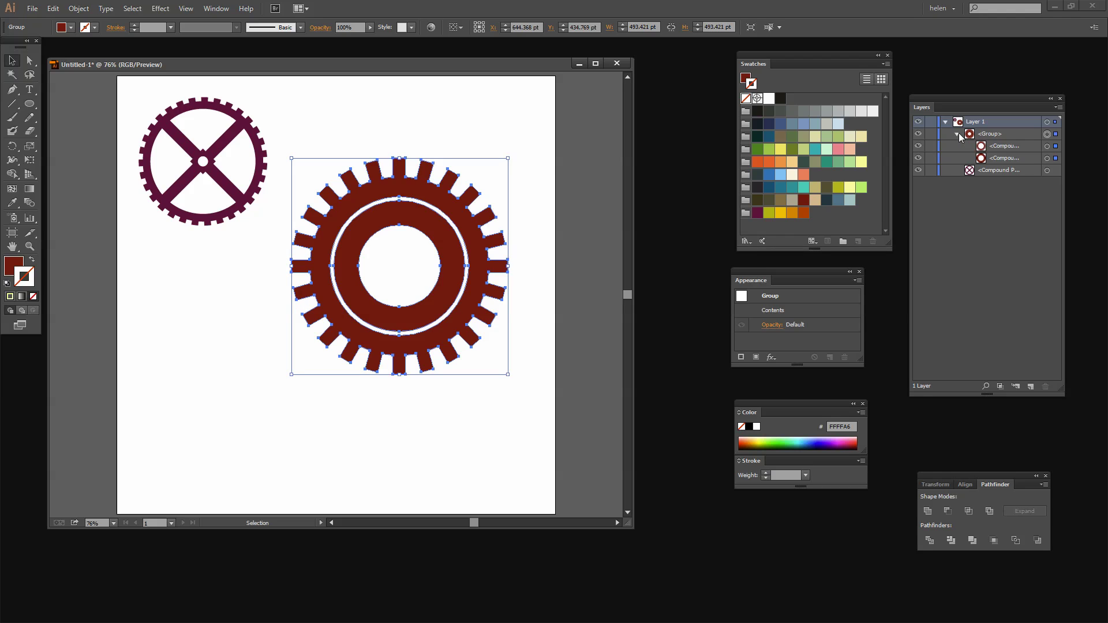
click(957, 134)
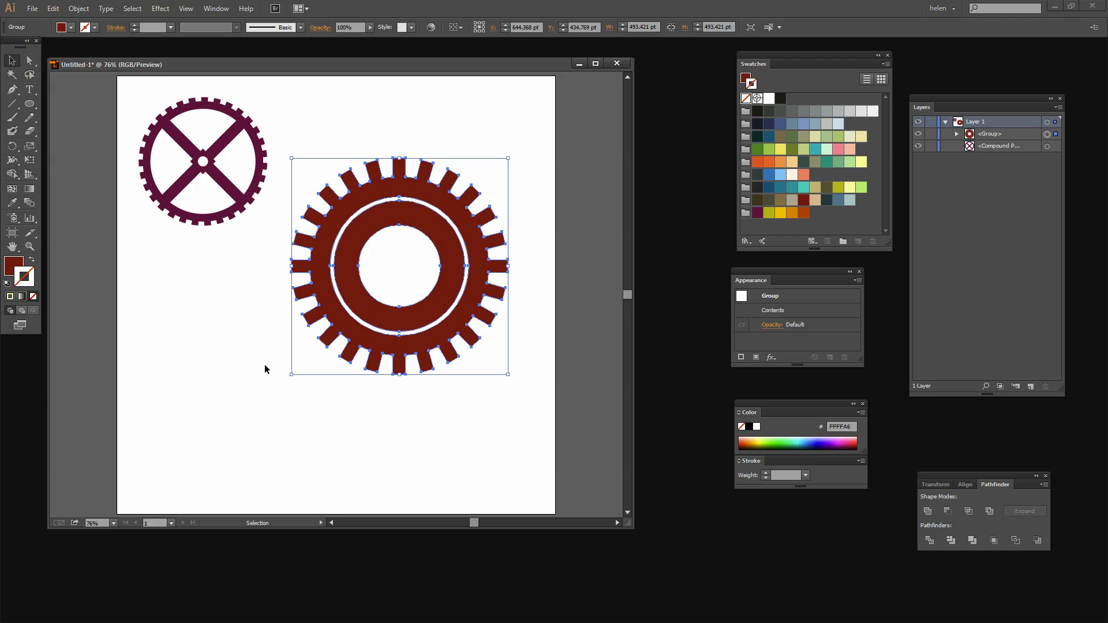
drag(291, 376, 403, 264)
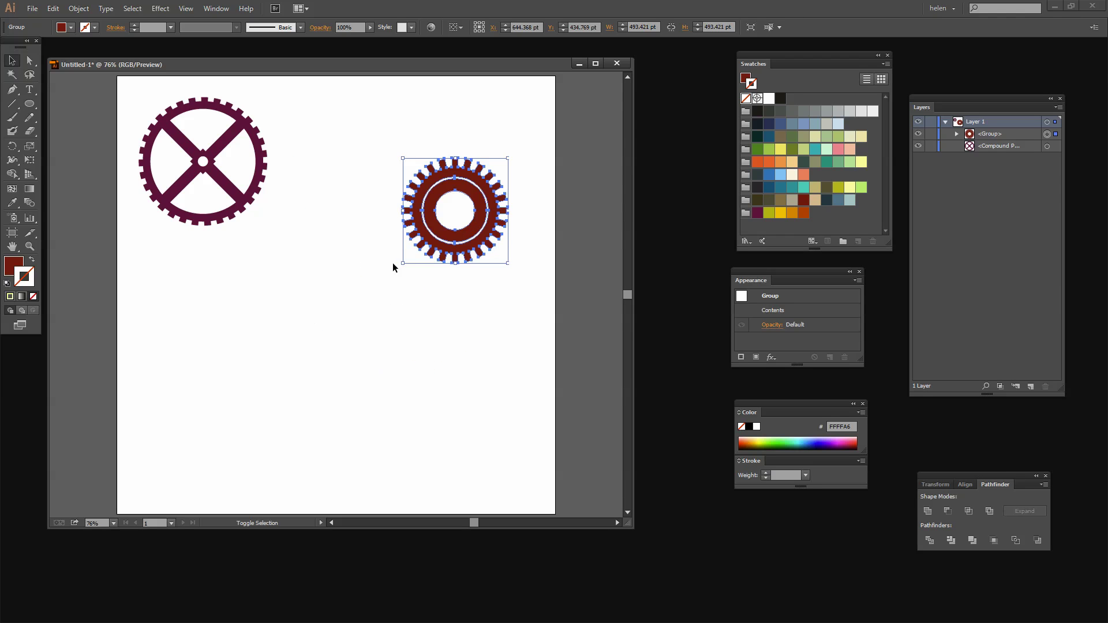
drag(473, 239, 442, 156)
click(480, 273)
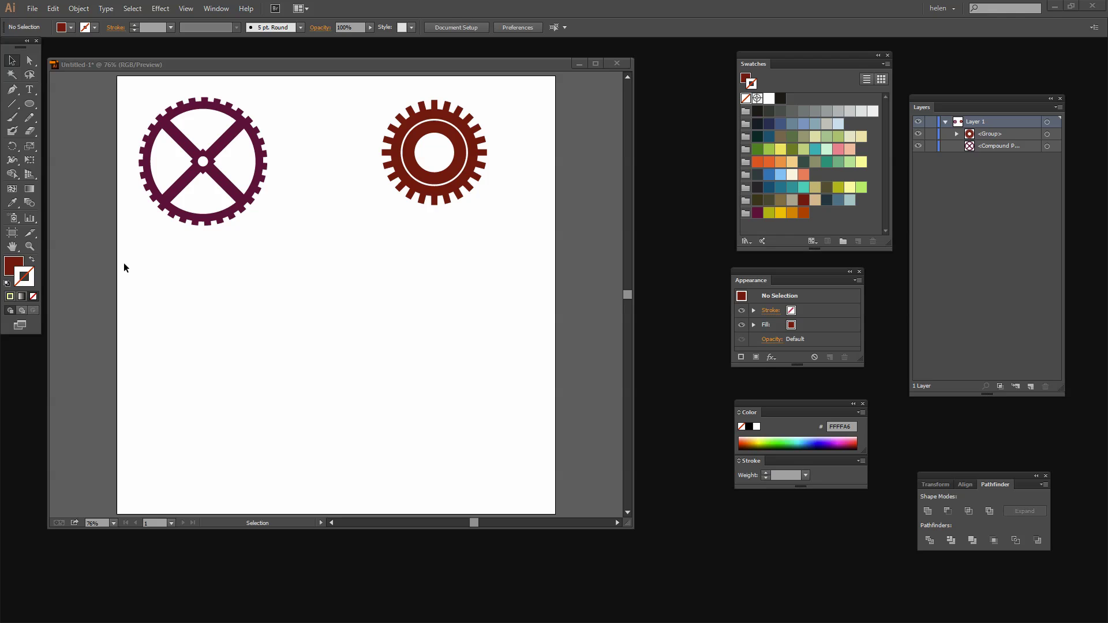
Draw a dark red circle about 404 pt across in the empty area below the two gears, and deselect it
click(30, 104)
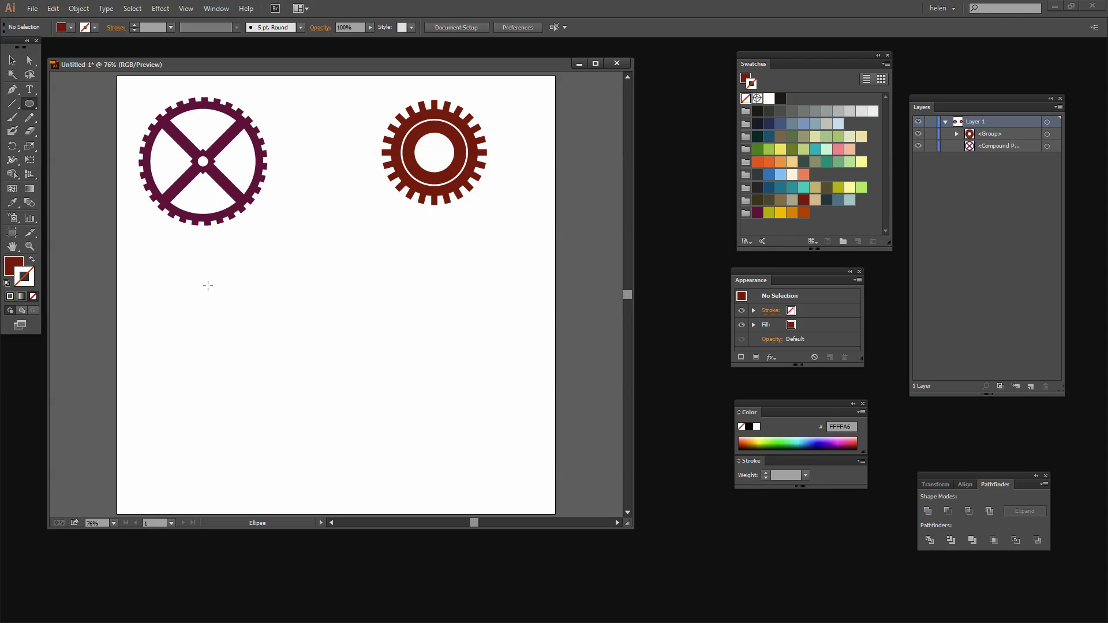
drag(207, 286, 385, 463)
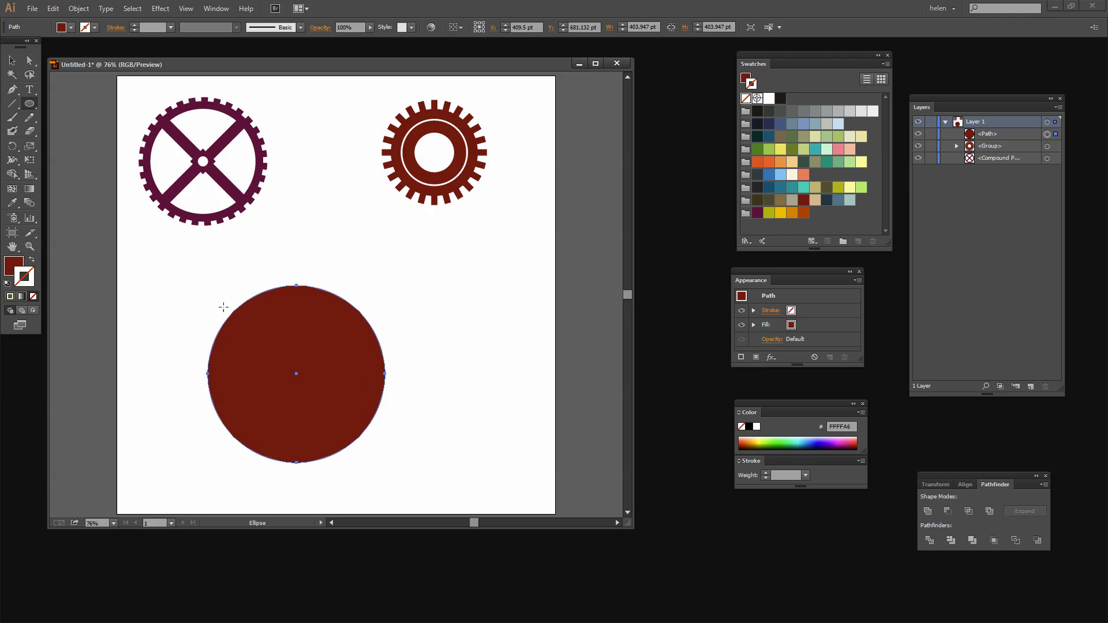
click(29, 105)
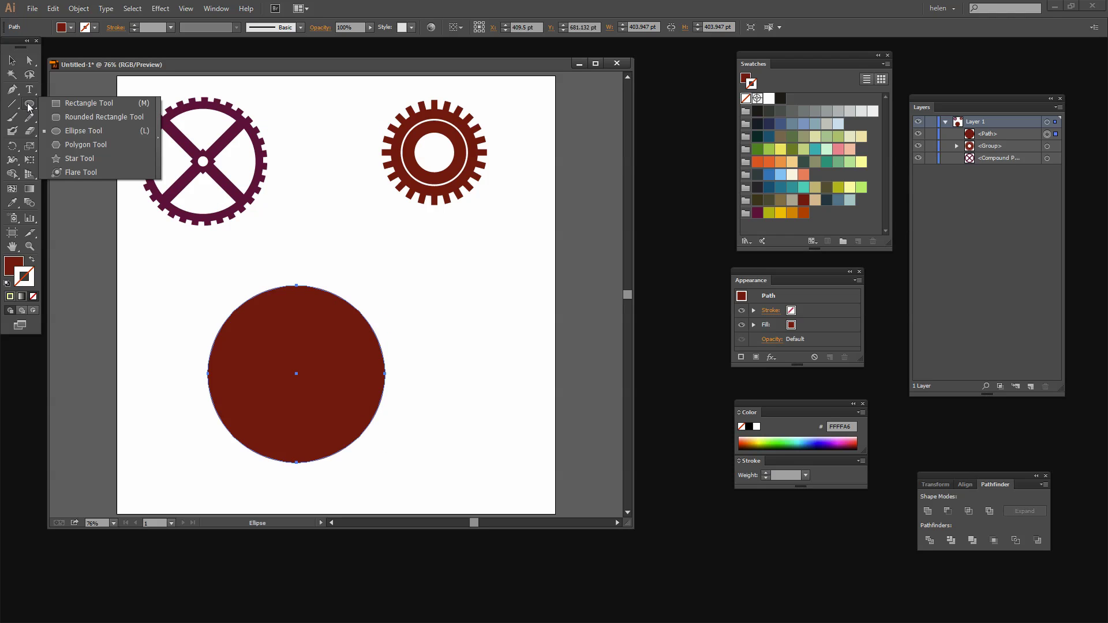
click(81, 146)
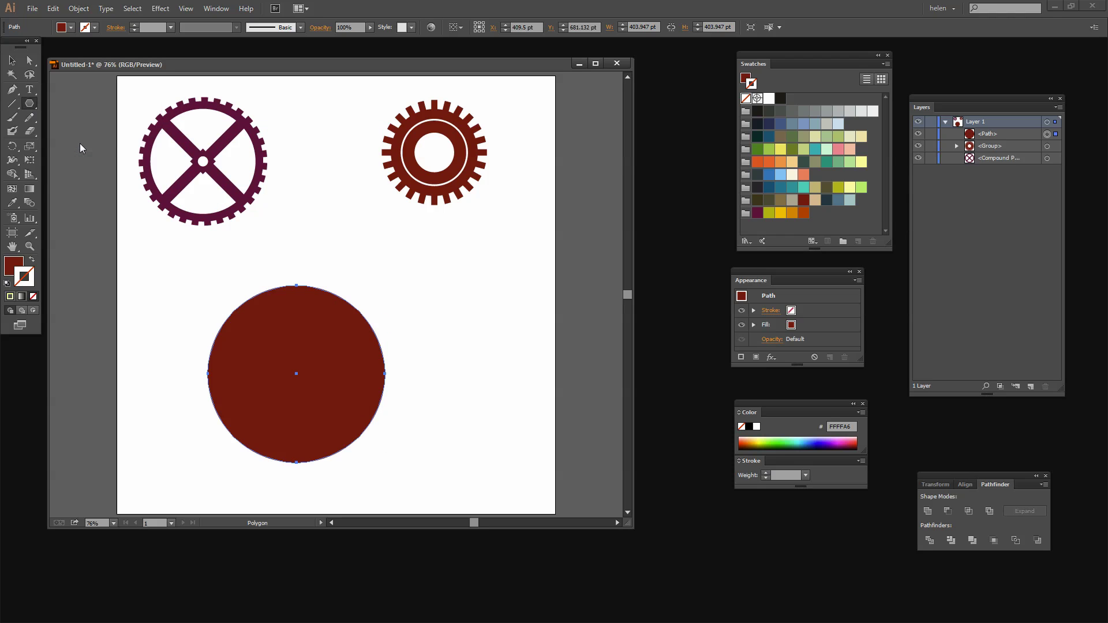
key(v)
click(513, 379)
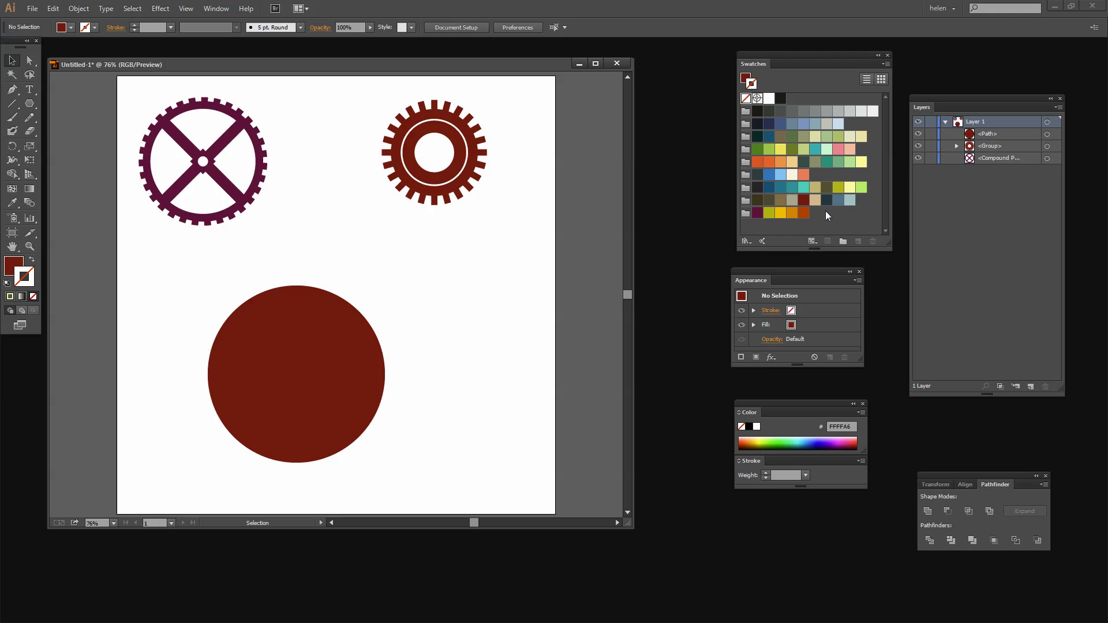
Create a yellow polygon with no stroke, a 50 pt radius and 3 sides, beside the large dark red circle
click(780, 212)
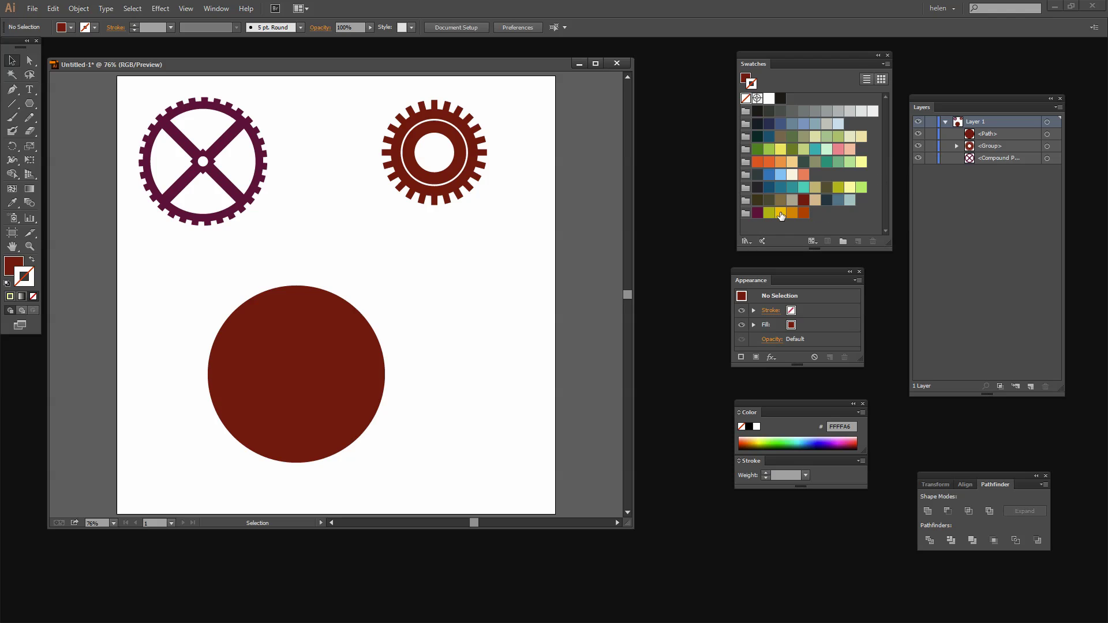
click(30, 261)
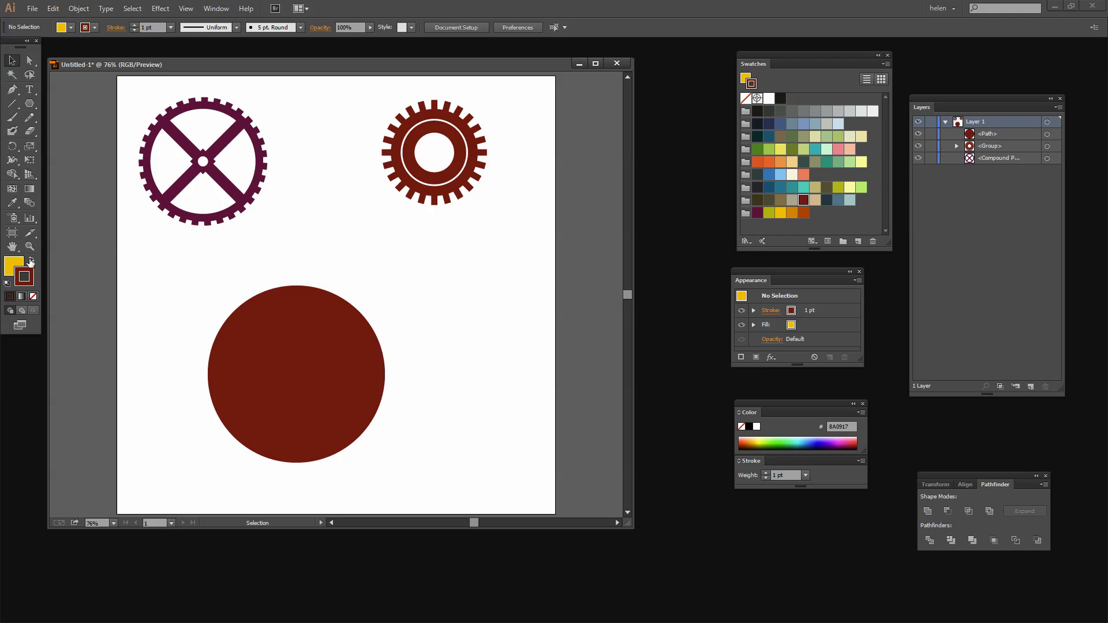
click(34, 296)
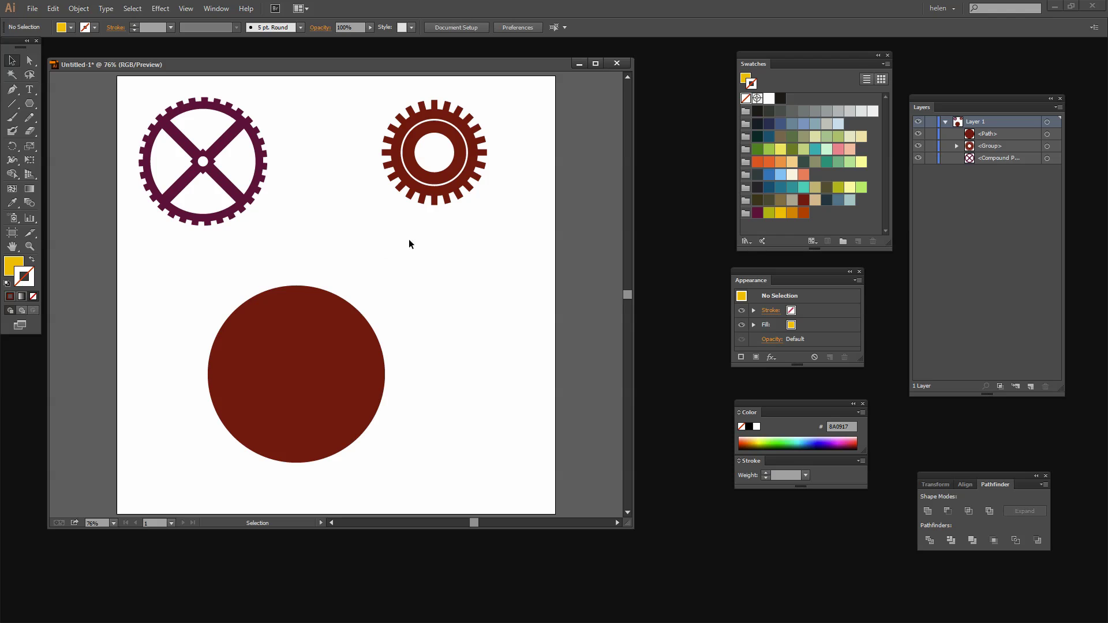
click(30, 104)
click(452, 301)
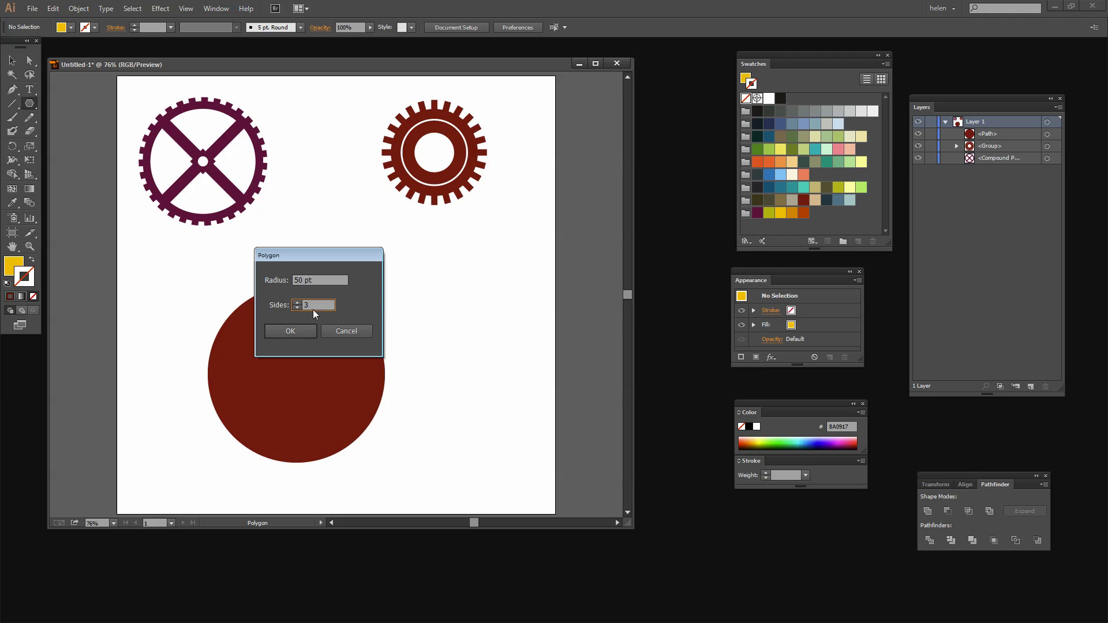
click(290, 332)
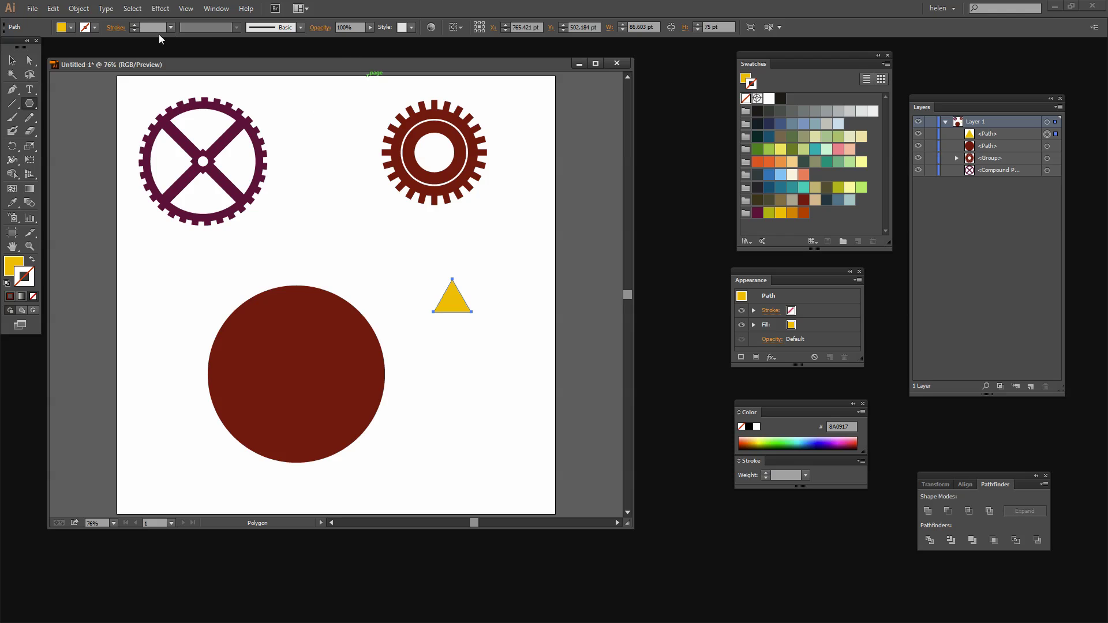
Stretch the yellow triangle into a narrow spike about 35 pt wide and 130 pt tall, and move it farther from the circle
click(10, 61)
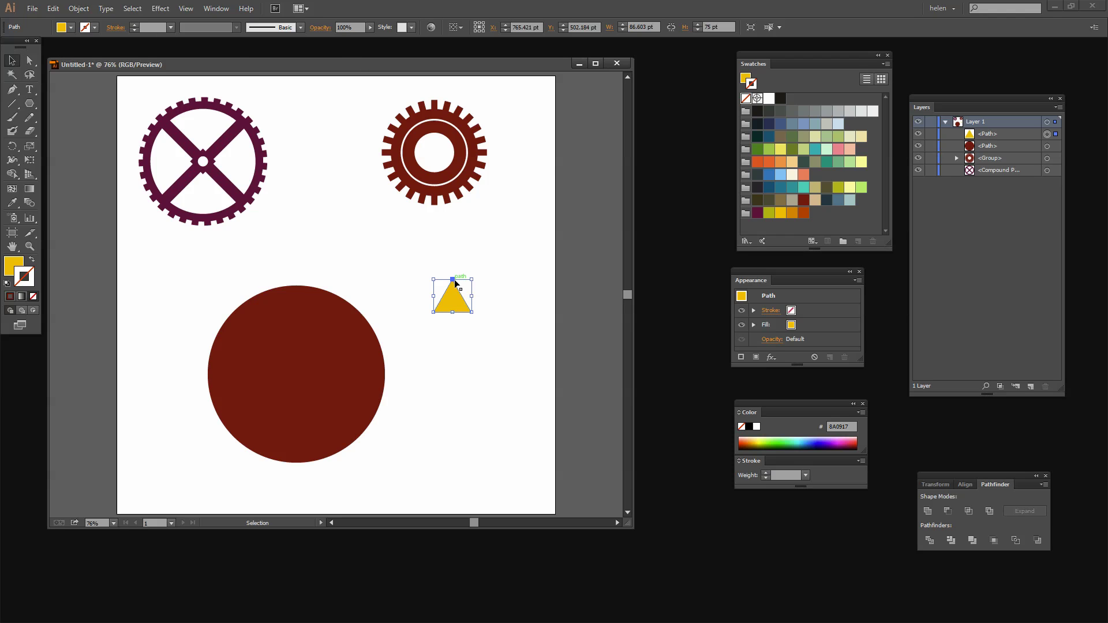
mouse_move(453, 280)
mouse_down()
mouse_move(453, 255)
mouse_move(457, 285)
mouse_up()
drag(450, 286, 507, 337)
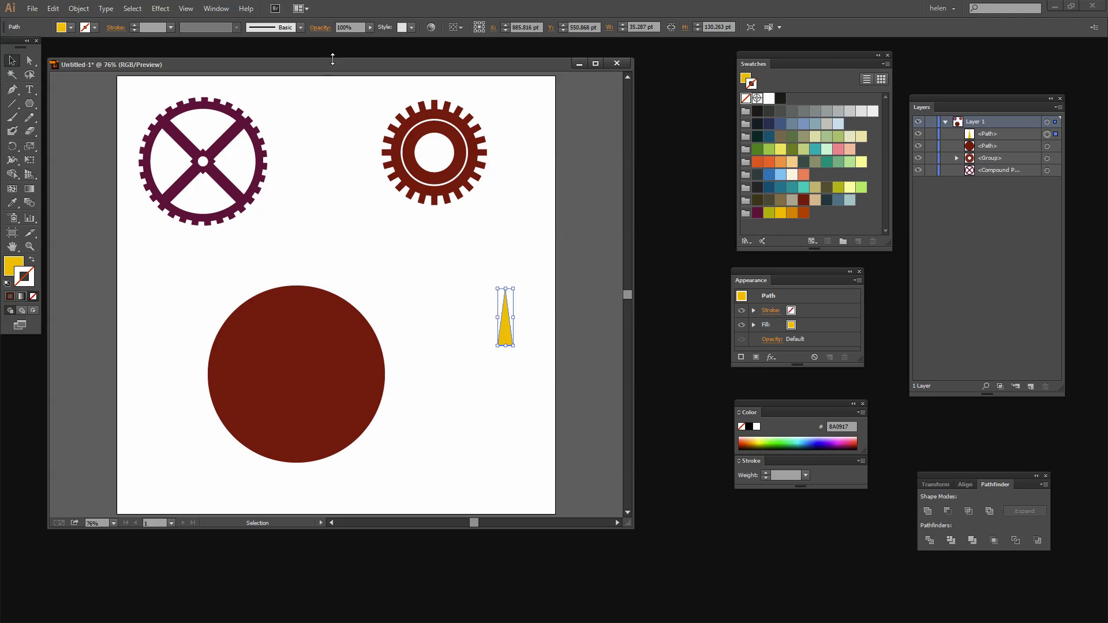
Apply the Round Corners effect to the yellow spike with preview on and a radius larger than 10 pt
click(161, 9)
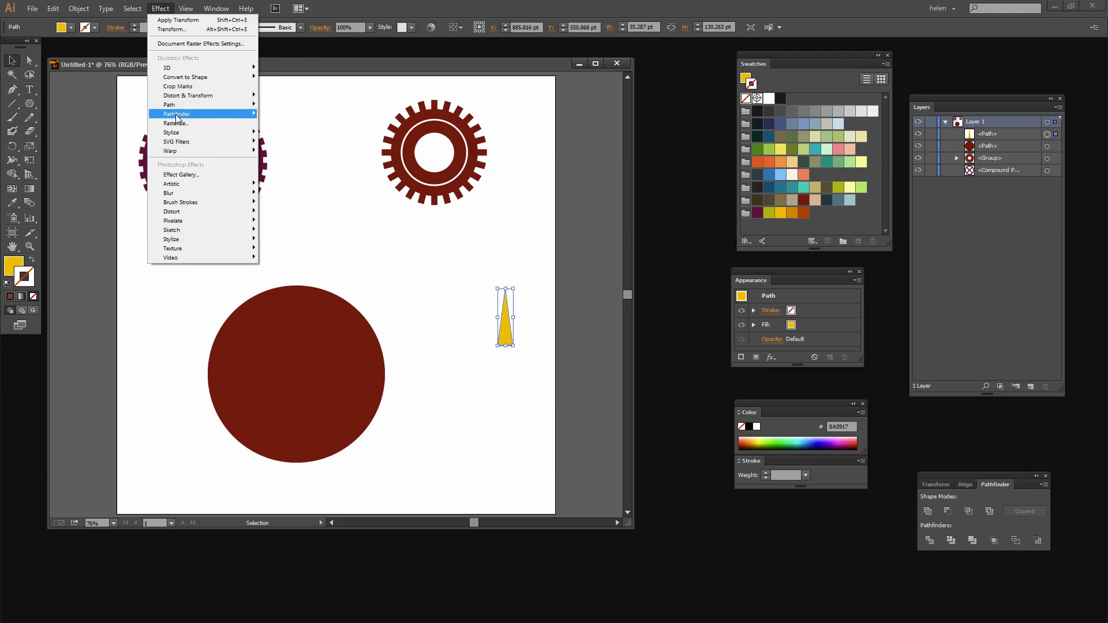
mouse_move(177, 135)
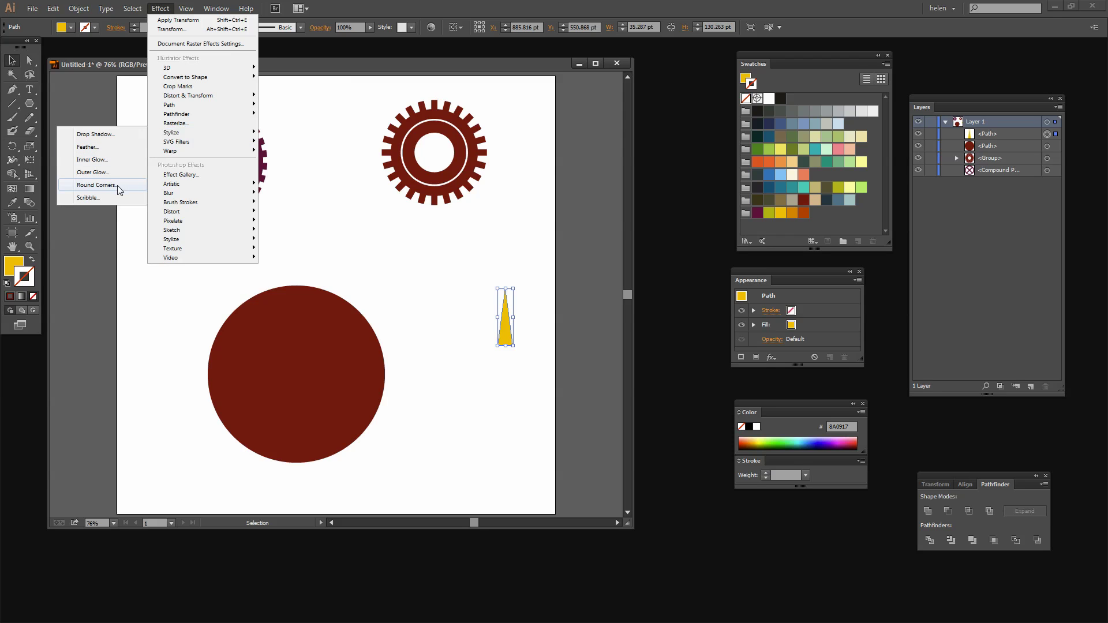
click(97, 185)
click(560, 194)
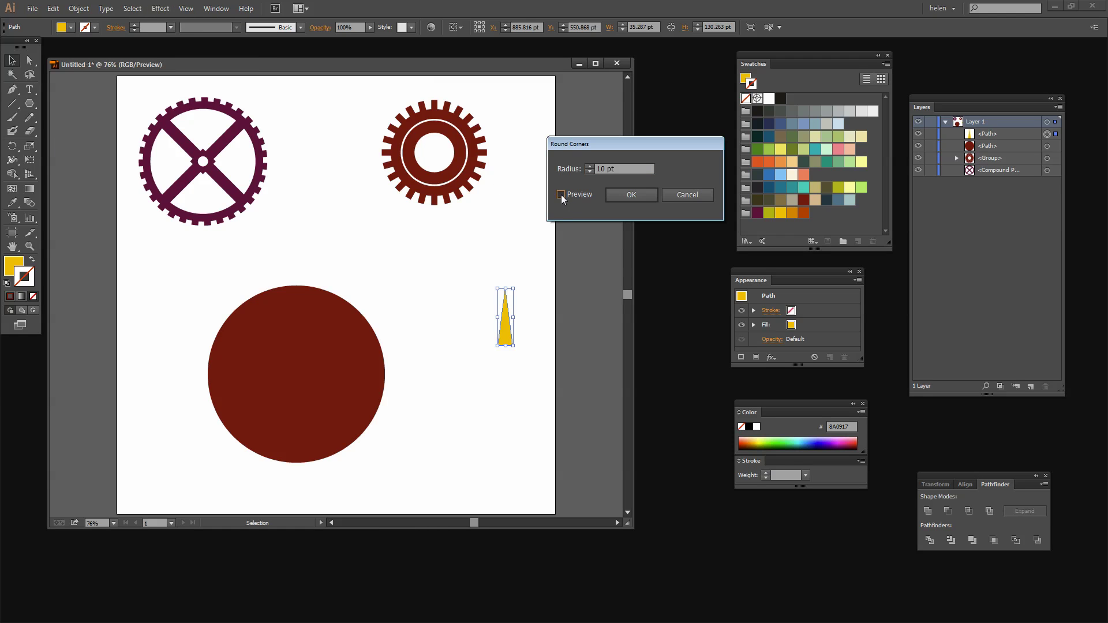
click(589, 166)
click(589, 166)
click(589, 166)
click(632, 195)
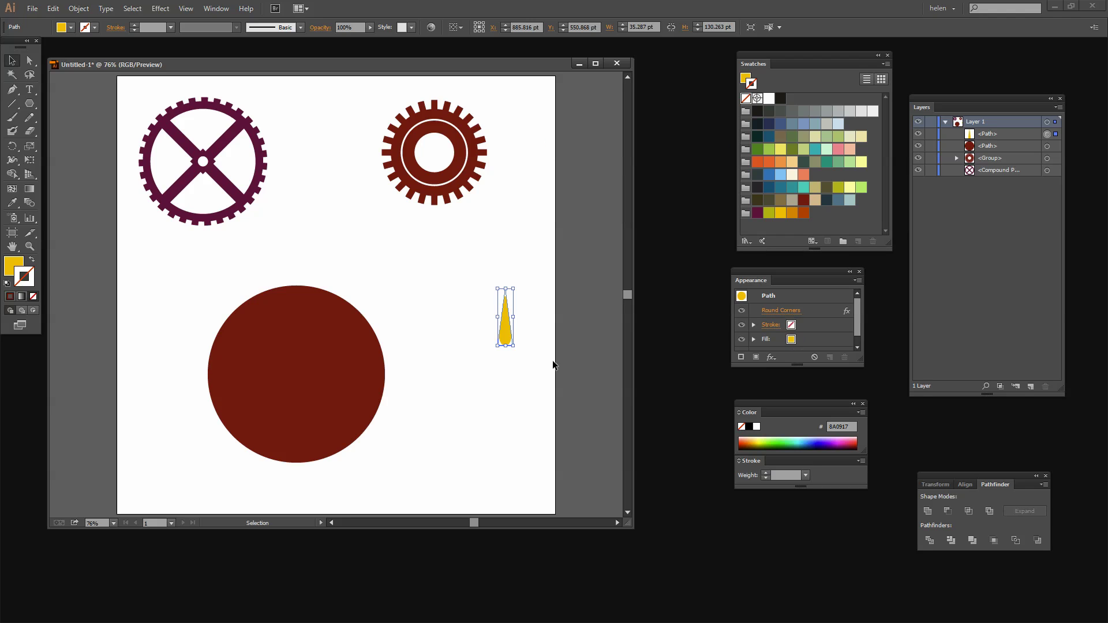
Move the rounded yellow spike onto the dark red circle's upper half, aligned with the circle's vertical centre line
key(Return)
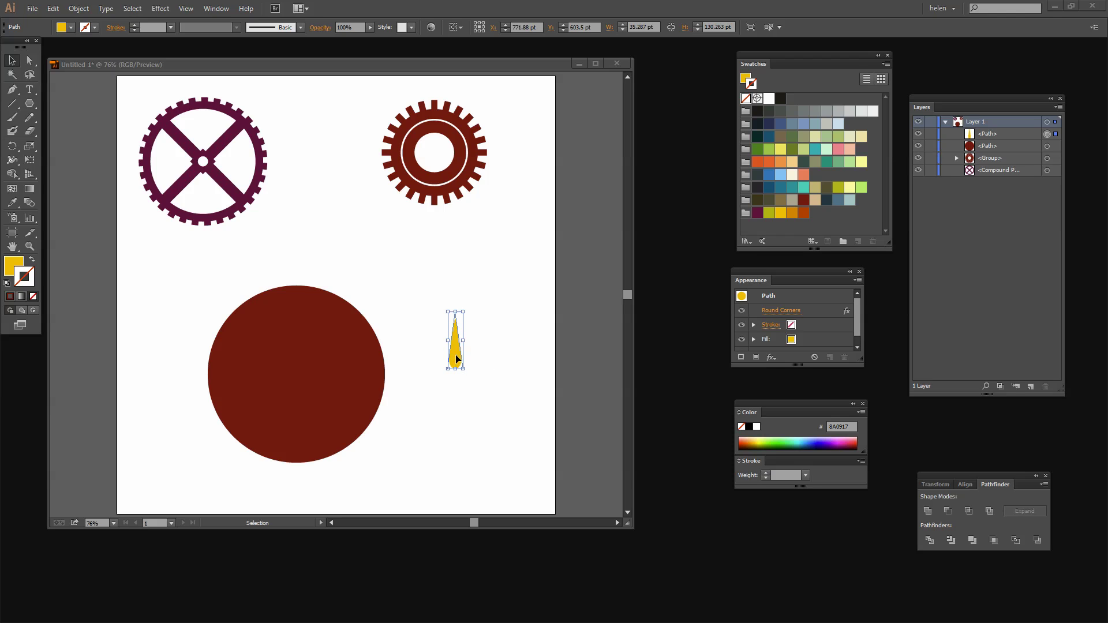
key(Return)
drag(463, 362, 287, 366)
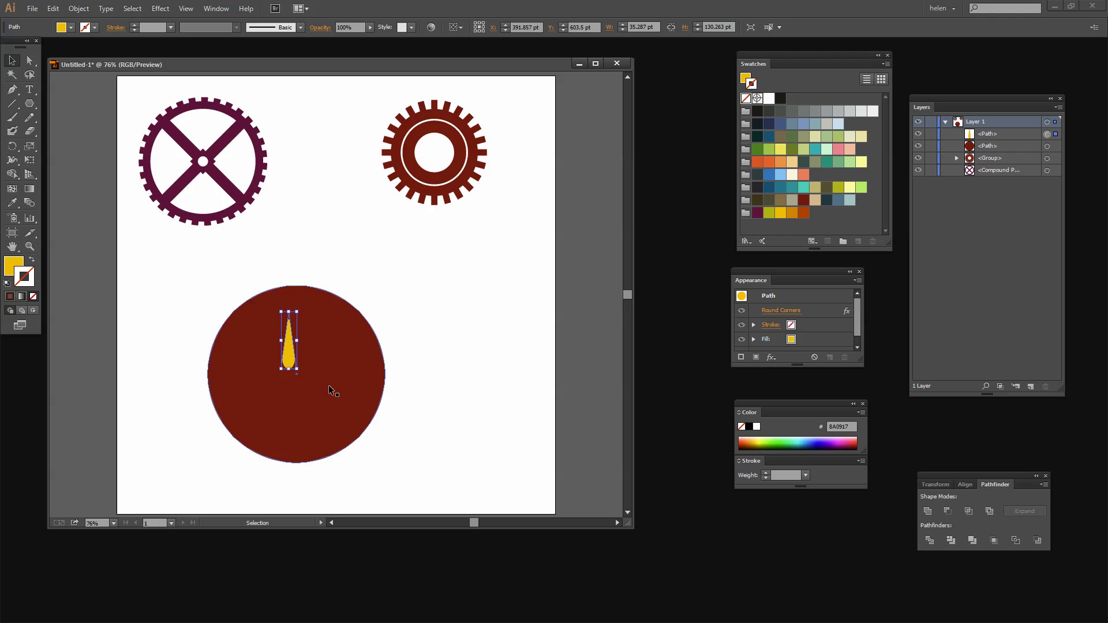
click(328, 385)
click(292, 322)
drag(286, 348, 293, 349)
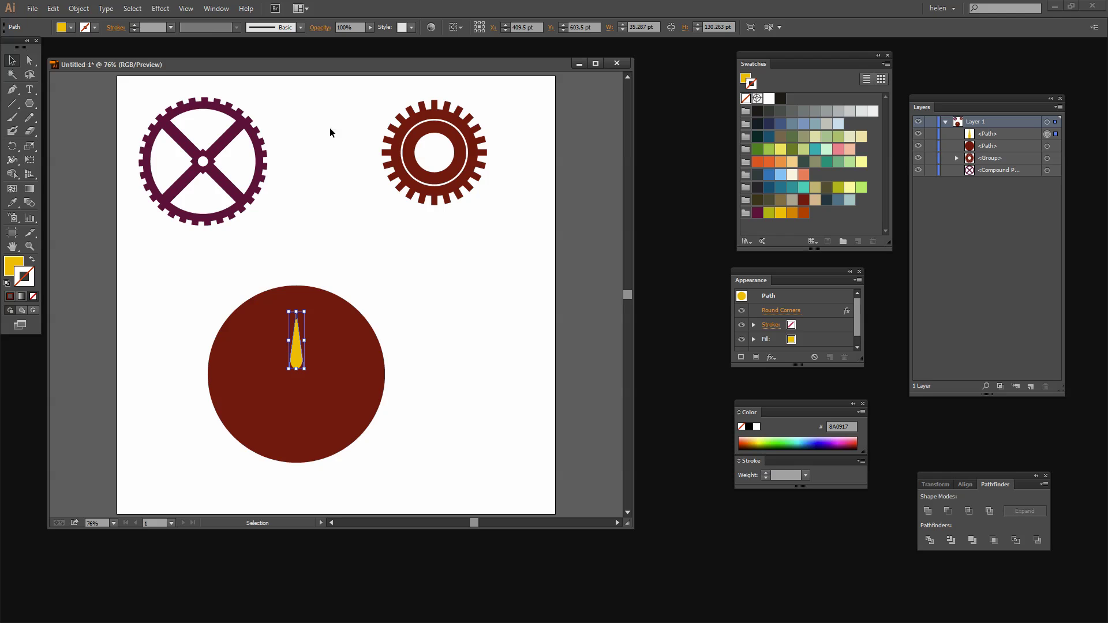
Apply a vertical Twist warp effect to the yellow spike with a bend of about 57% and preview on
click(159, 8)
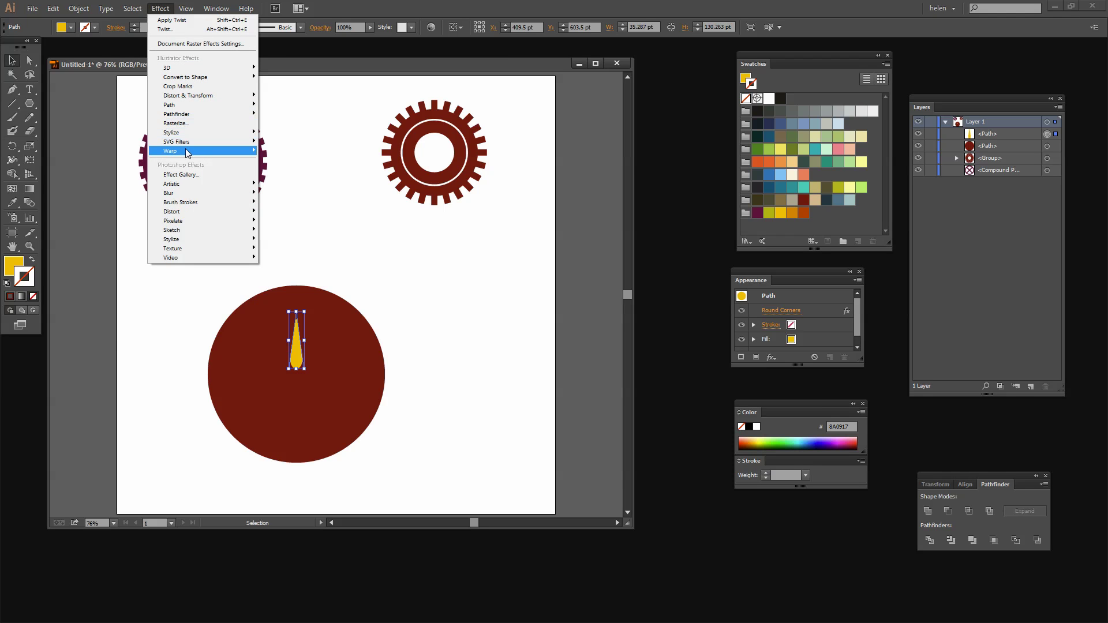
mouse_move(185, 148)
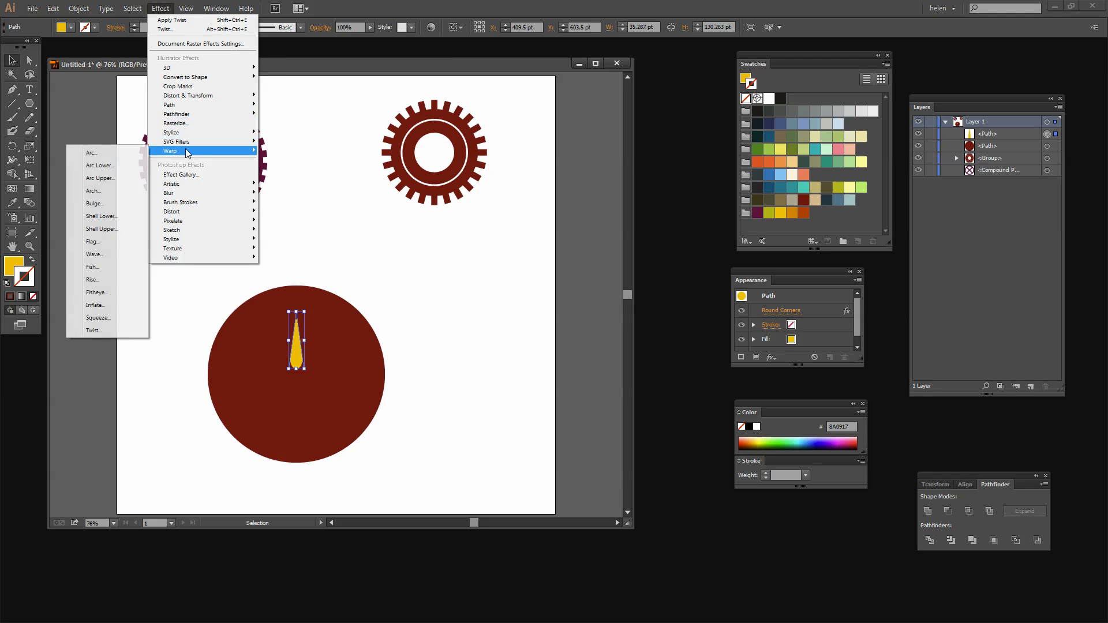
click(94, 332)
drag(681, 133, 488, 239)
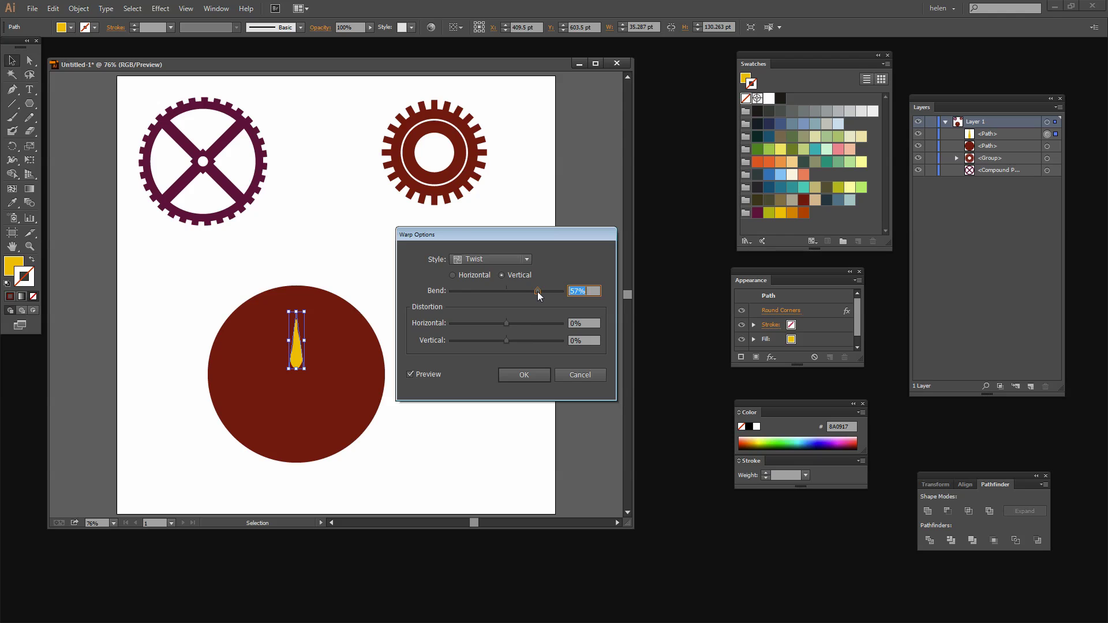
drag(538, 292, 539, 292)
click(524, 375)
Move the yellow spike straight up until its tip sticks out past the circle's upper edge, and fill it dark green (405952)
drag(297, 362, 297, 315)
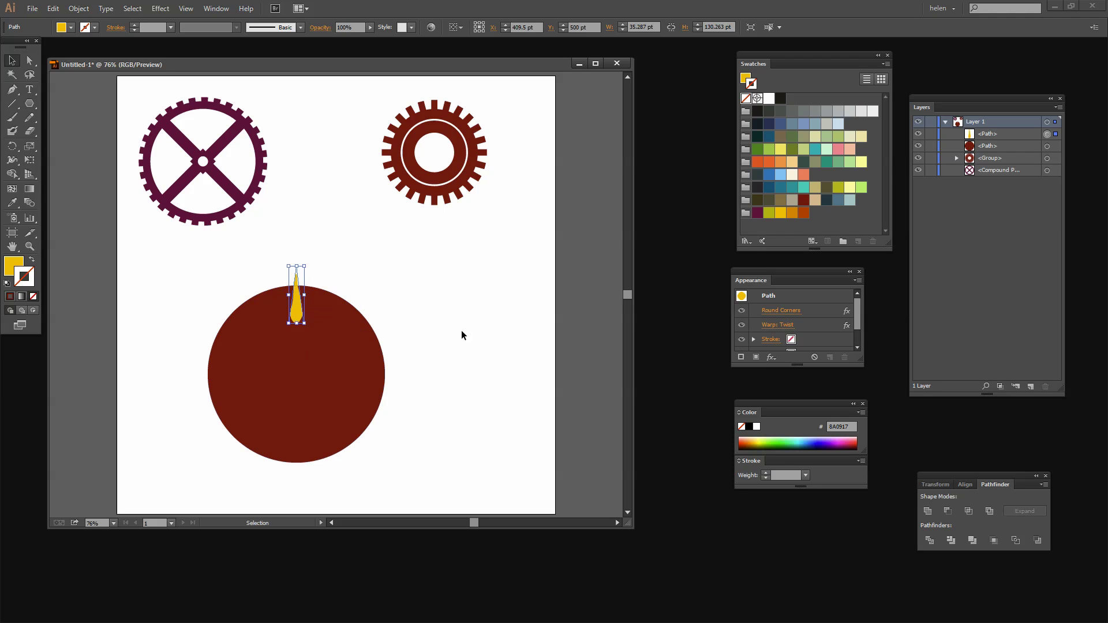
click(439, 344)
click(304, 304)
click(804, 162)
click(462, 376)
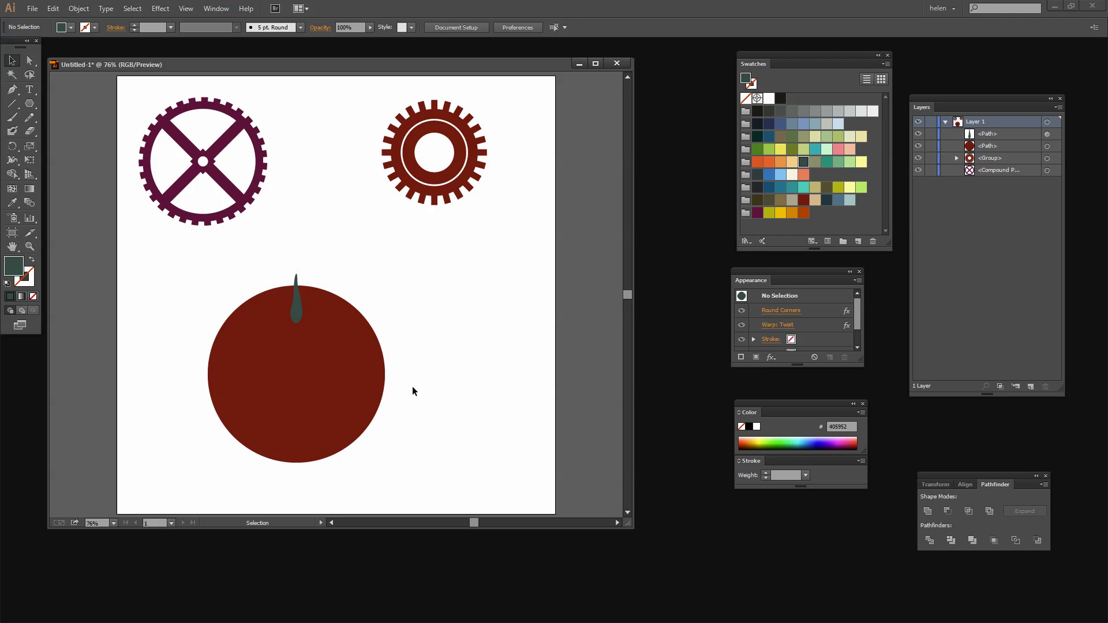
Shift the green spike slightly sideways, and align it and the large circle on their shared horizontal centre
drag(300, 312, 304, 312)
click(495, 325)
drag(195, 262, 402, 489)
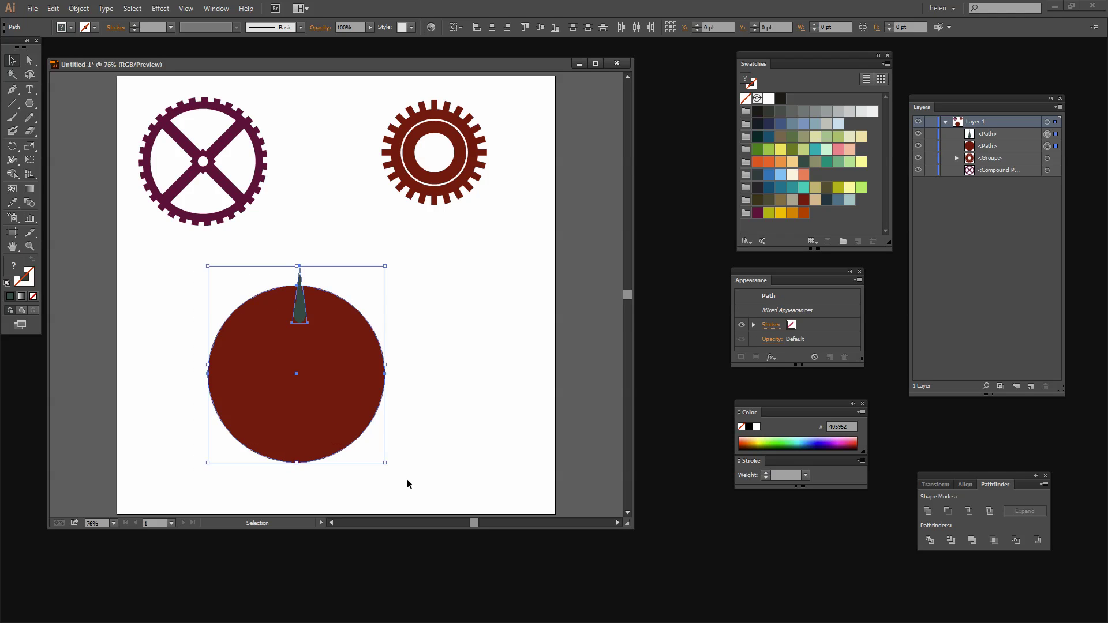
click(491, 28)
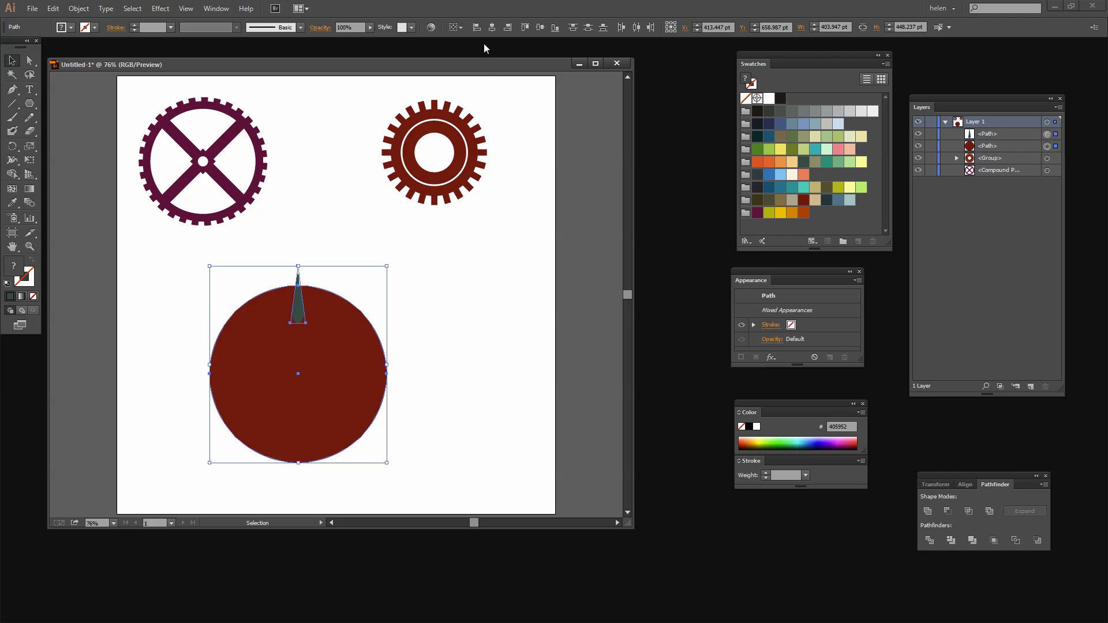
click(468, 327)
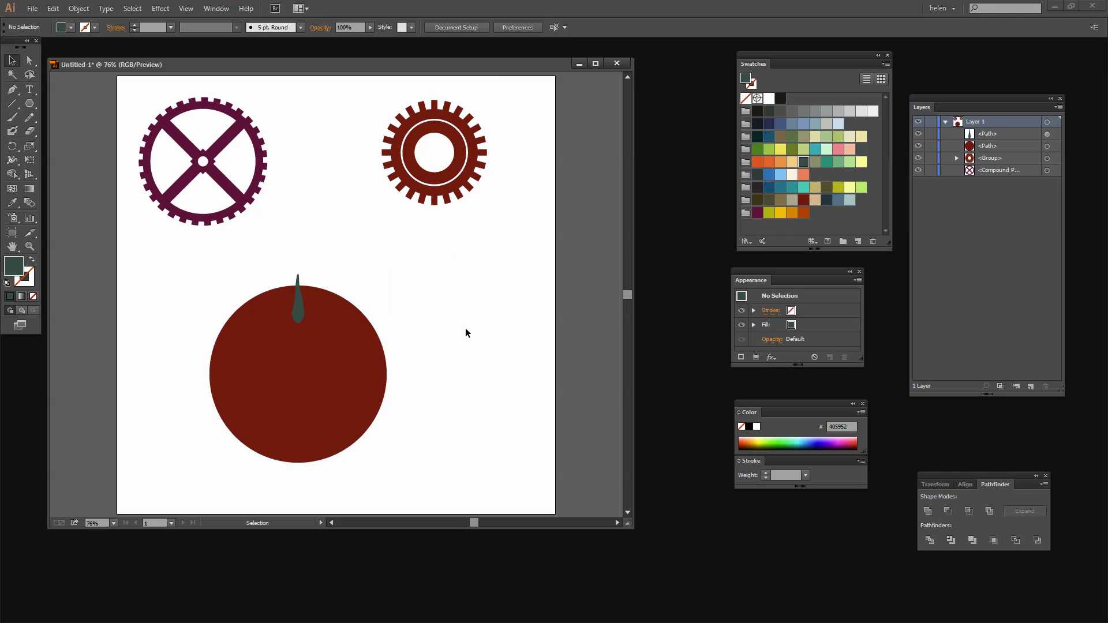
Expand the appearance of the green spike so its round corners and twist become real path geometry
click(296, 299)
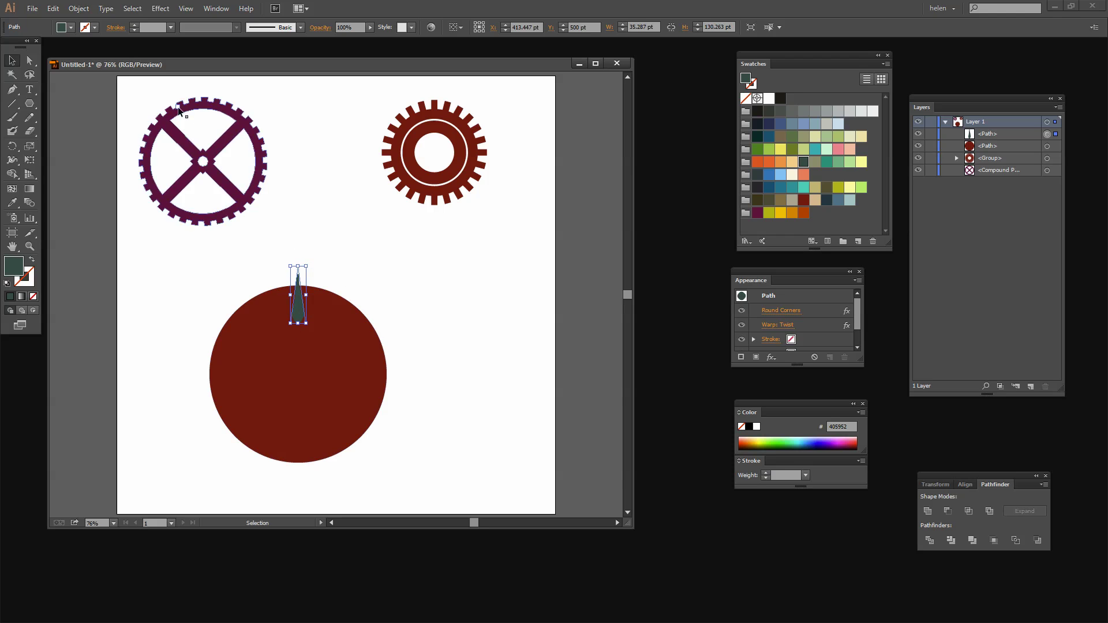
click(78, 8)
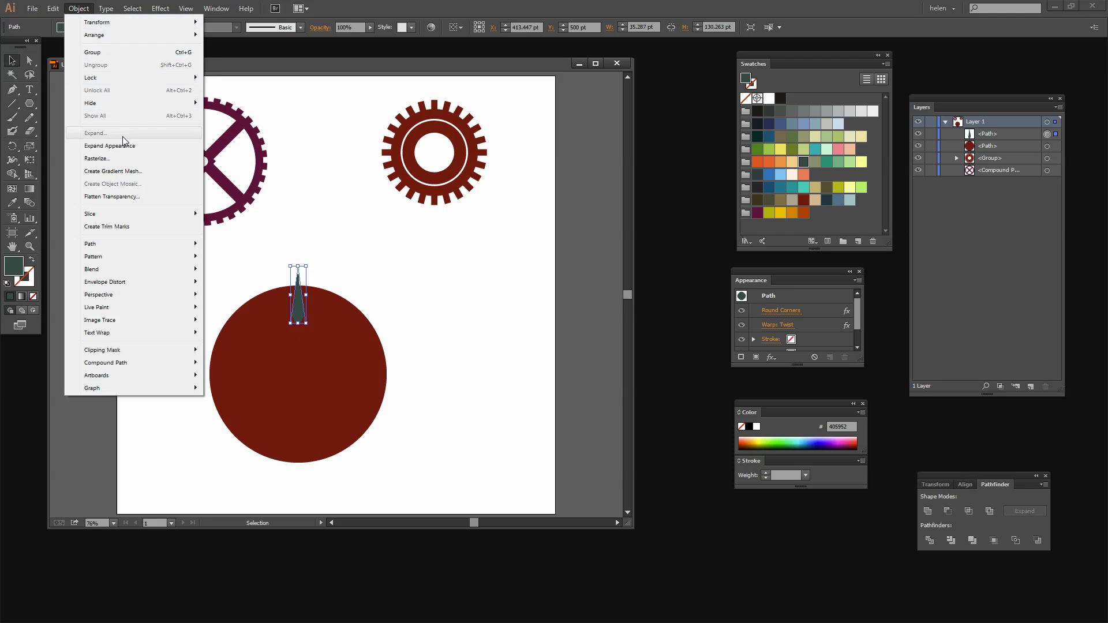
click(122, 146)
click(414, 352)
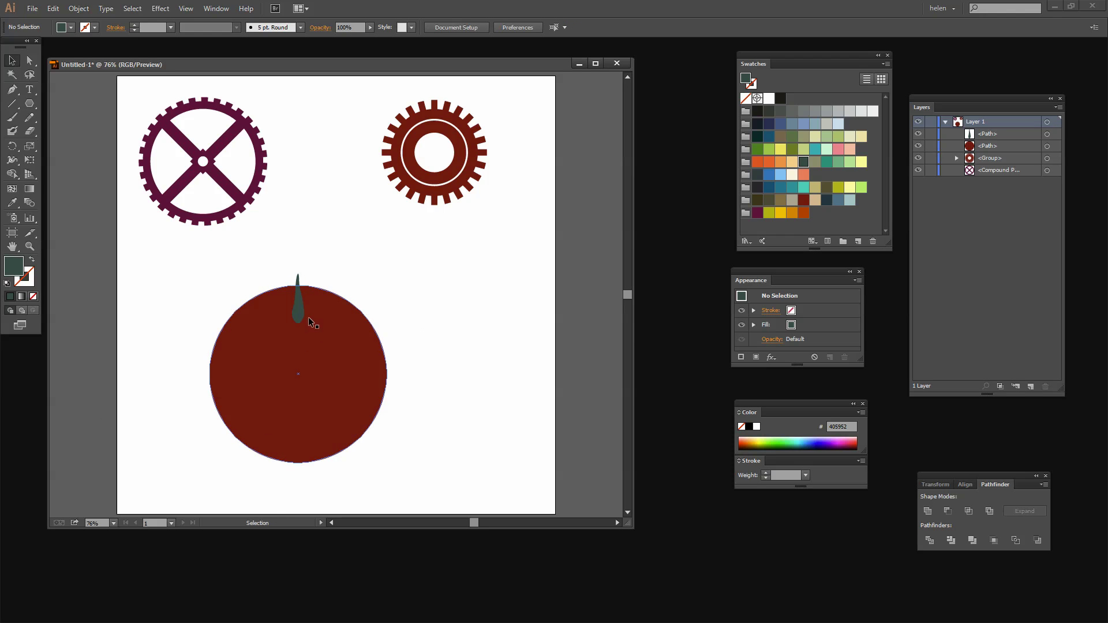
Make a copy of the expanded green spike rotated 5° about the centre of the large dark red circle
click(297, 312)
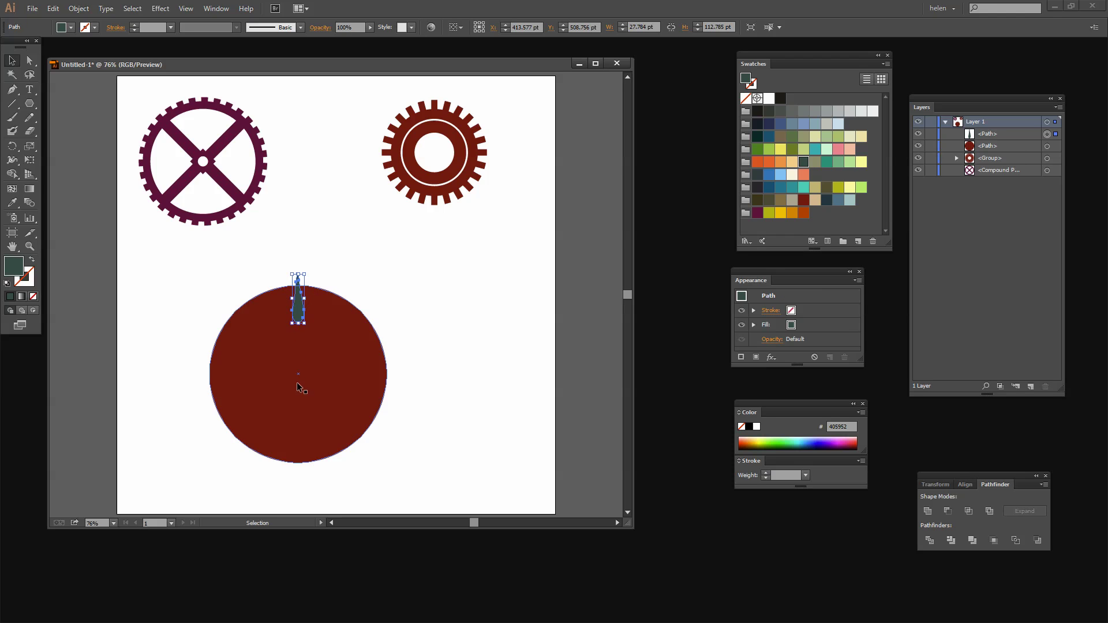
click(12, 147)
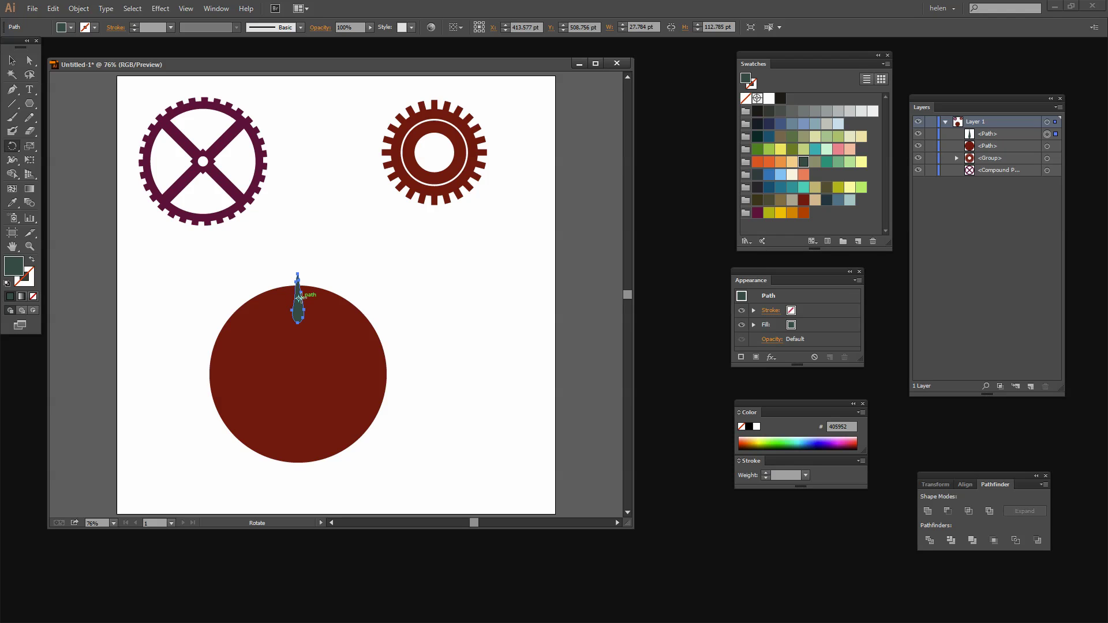
alt+click(298, 372)
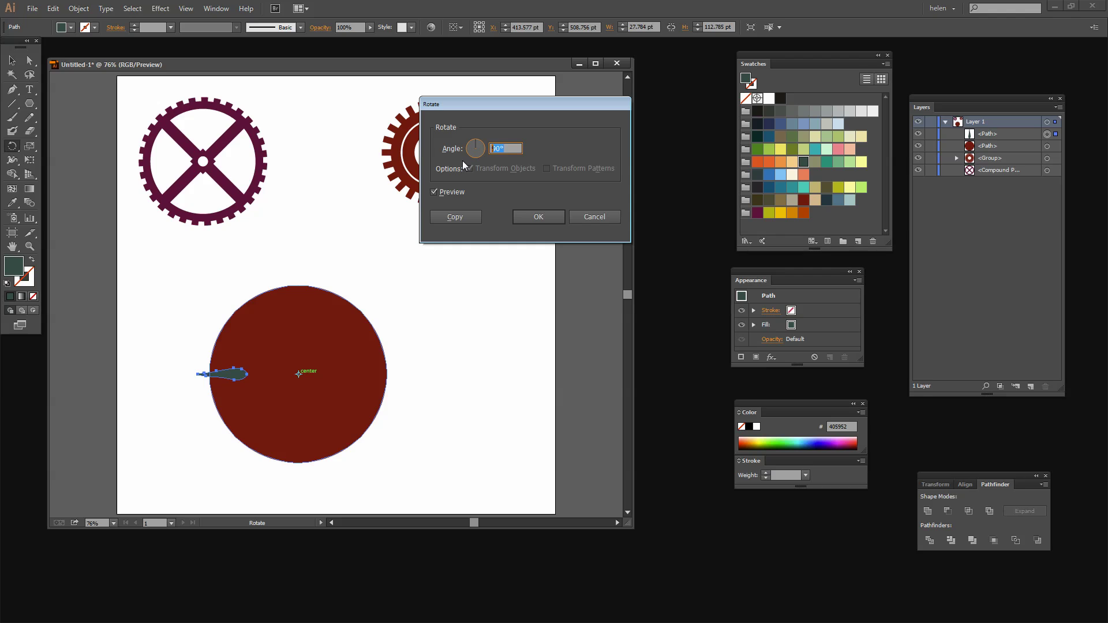
text(15)
key(Tab)
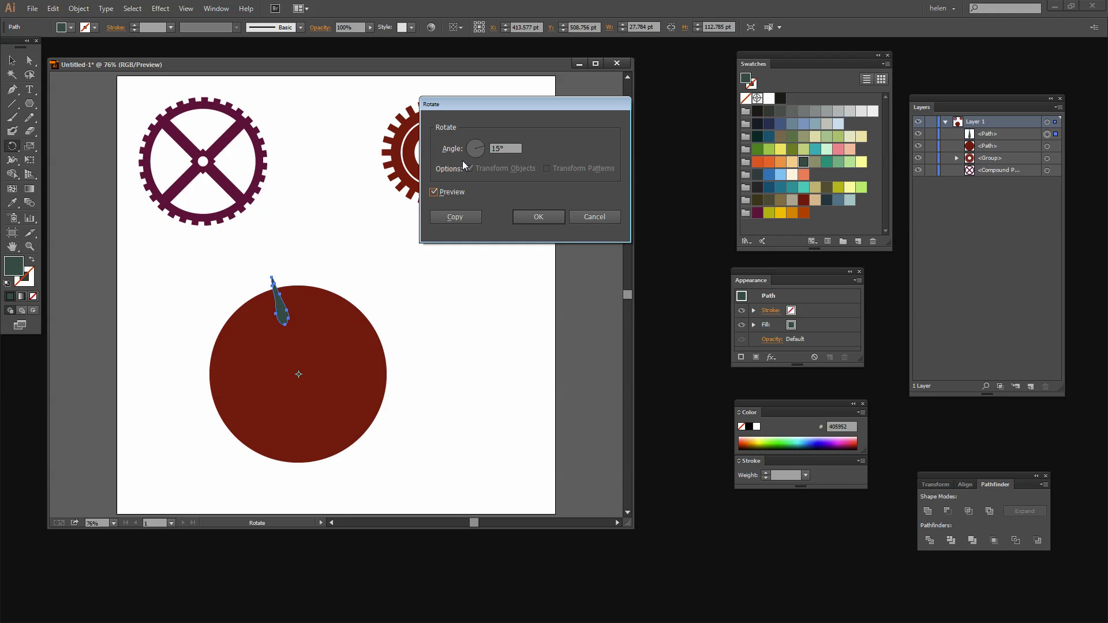
key(shift+Tab)
text(5)
key(Tab)
click(454, 218)
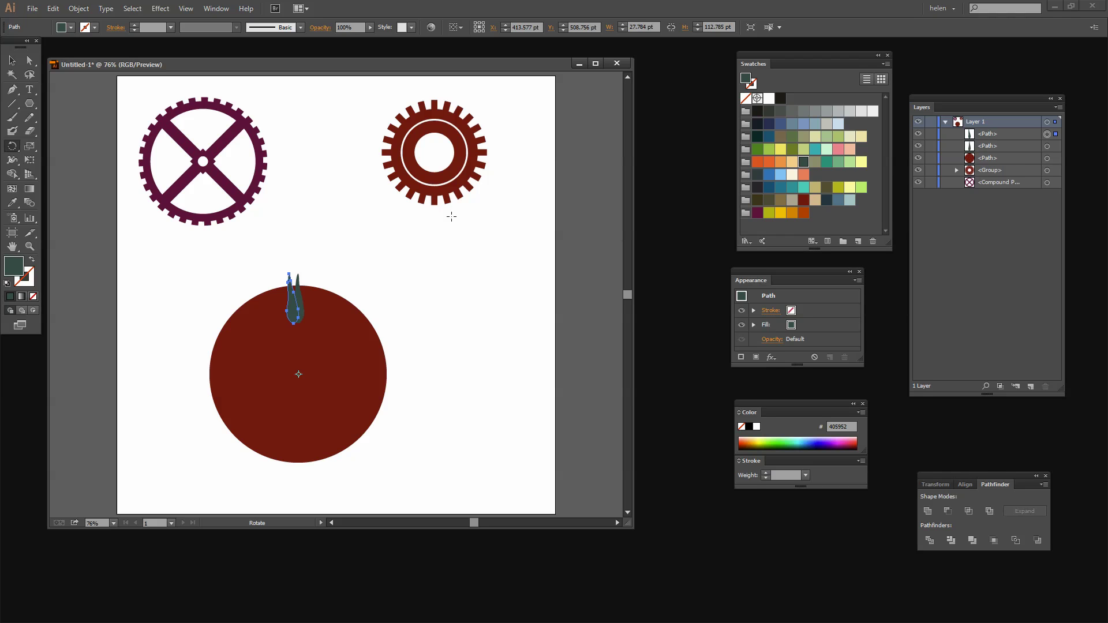
Repeat the 5° rotated copy until the green spikes ring the whole circle, and deselect everything
key(ctrl+d)
key(ctrl+d)
key(ctrl+d)
key(ctrl+d)
key(ctrl+d)
key(ctrl+d)
key(ctrl+d)
key(ctrl+d)
key(ctrl+d)
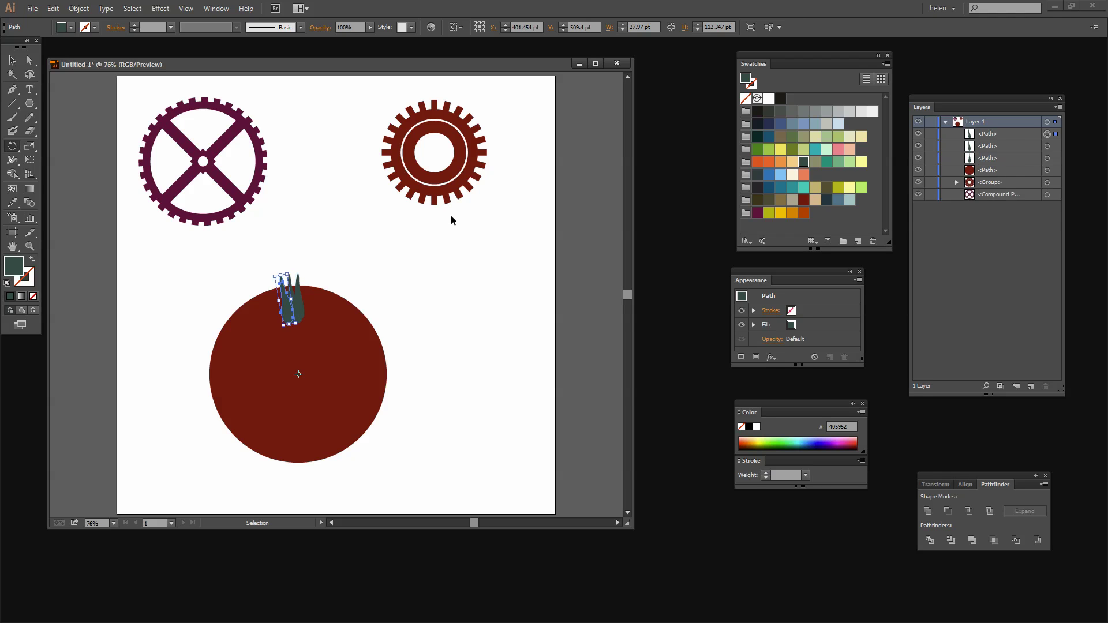
key(ctrl+d)
key(ctrl+d)
key(ctrl+d)
key(ctrl+d)
key(ctrl+d)
key(ctrl+d)
key(ctrl+d)
key(ctrl+d)
key(ctrl+d)
key(ctrl+d)
key(ctrl+d)
key(ctrl+d)
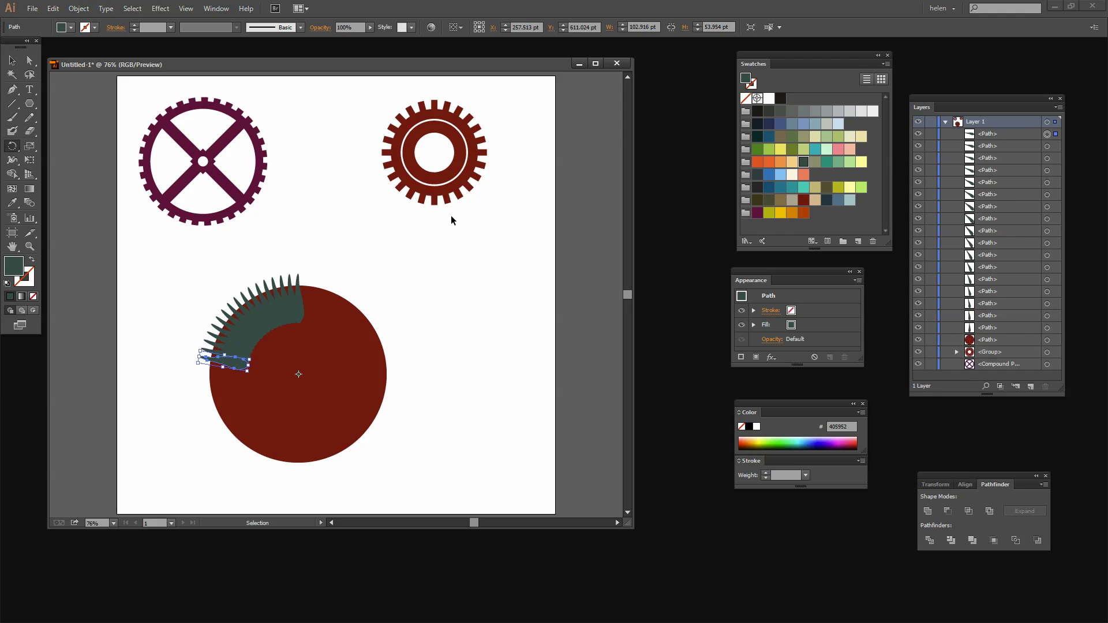
key(ctrl+d)
key(ctrl+d)
key(ctrl+d)
key(ctrl+d)
key(ctrl+d)
key(ctrl+d)
key(ctrl+d)
key(ctrl+d)
key(ctrl+d)
key(ctrl+d)
key(ctrl+d)
key(ctrl+d)
key(ctrl+d)
key(ctrl+d)
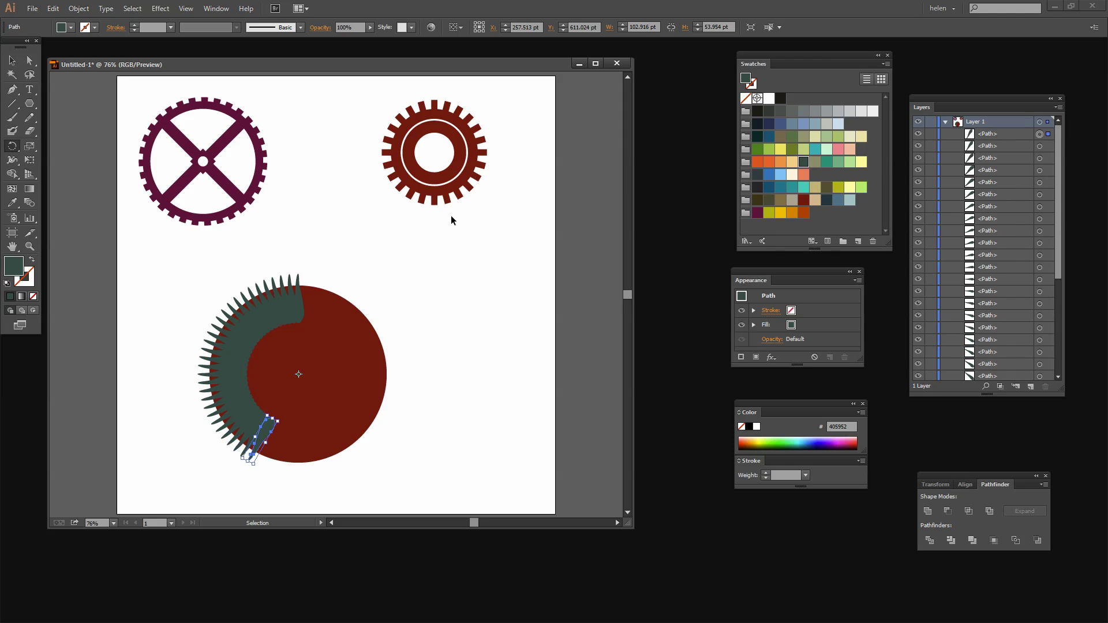
key(ctrl+d)
key(ctrl+d)
key(ctrl+d)
key(ctrl+d)
key(ctrl+d)
key(ctrl+d)
key(ctrl+d)
key(ctrl+d)
key(ctrl+d)
key(ctrl+d)
key(ctrl+d)
key(ctrl+d)
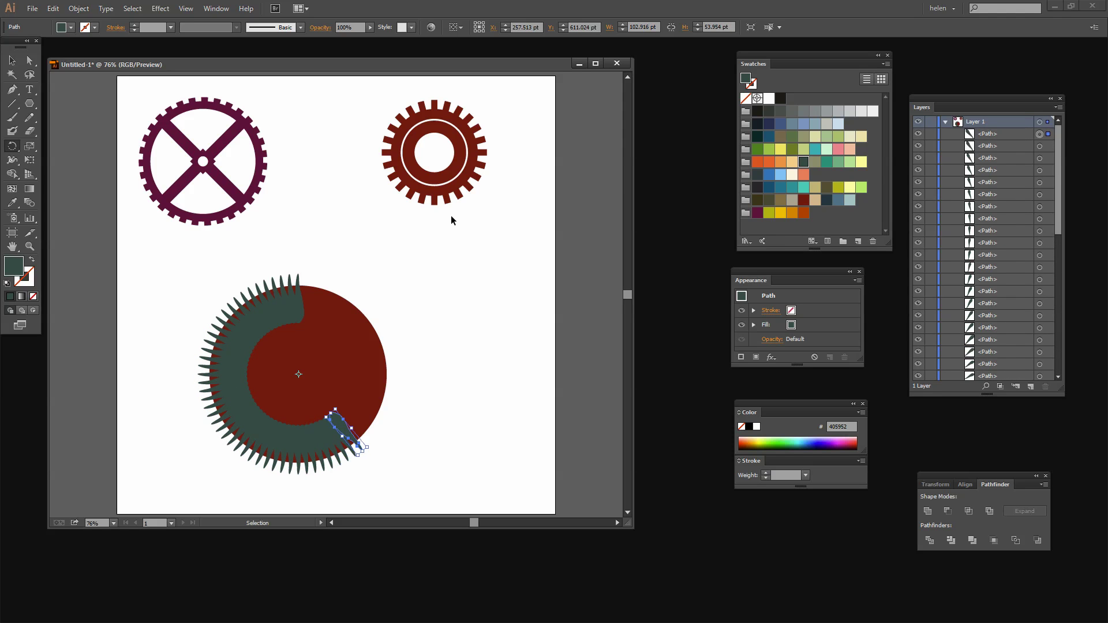
key(ctrl+d)
key(ctrl+d)
key(ctrl+d)
key(ctrl+d)
key(ctrl+d)
key(ctrl+d)
key(ctrl+d)
key(ctrl+d)
key(ctrl+d)
key(ctrl+d)
key(ctrl+d)
key(ctrl+d)
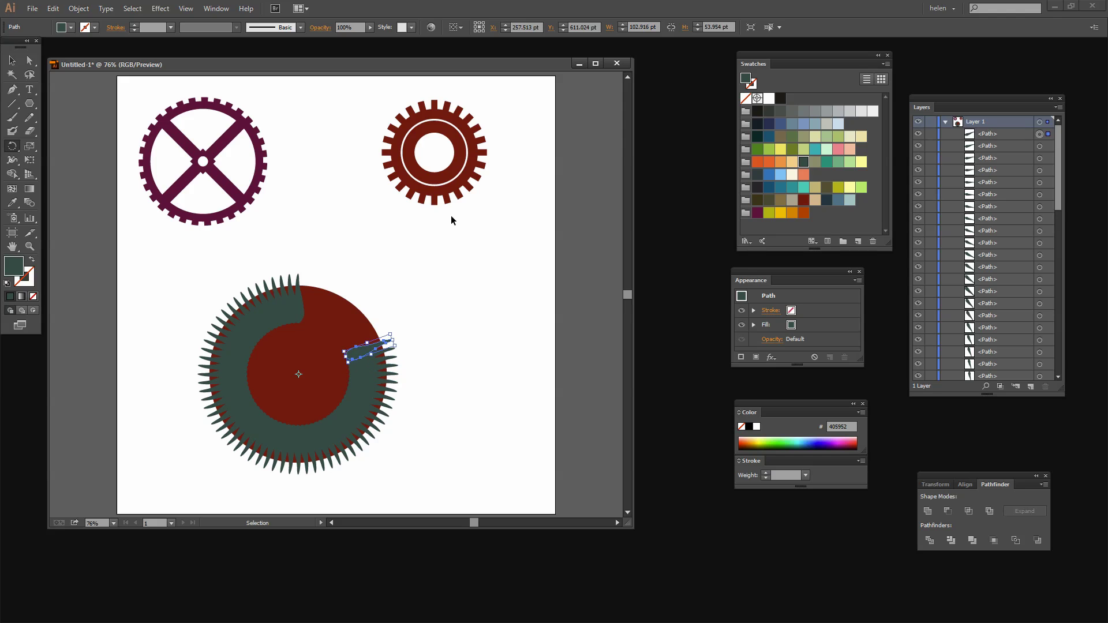
key(ctrl+d)
key(ctrl+d)
key(ctrl+d)
key(ctrl+d)
key(ctrl+d)
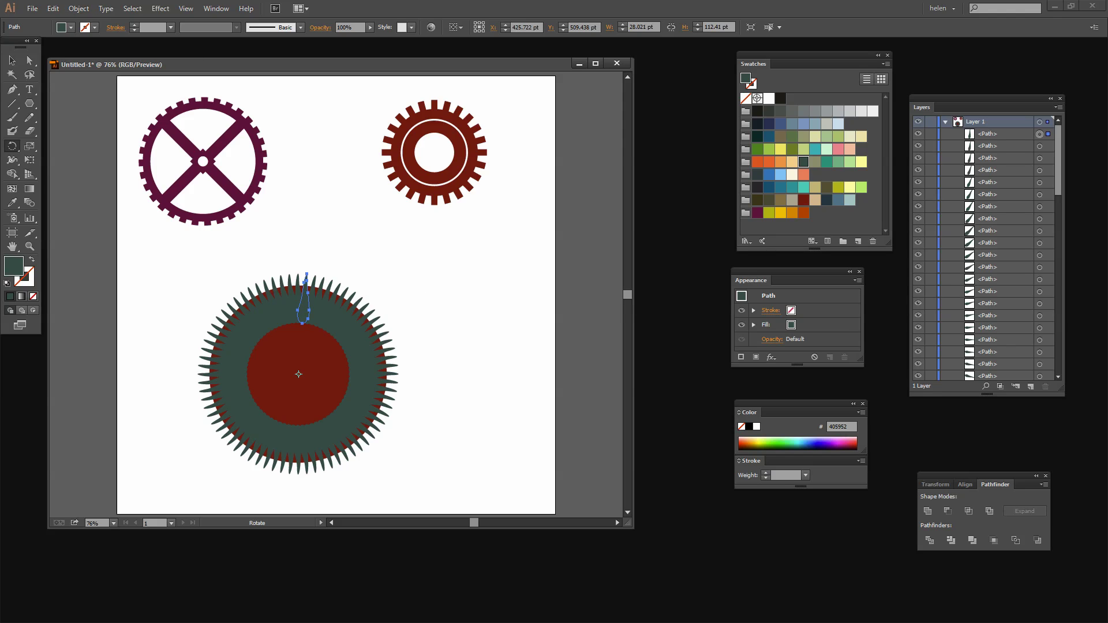
click(12, 60)
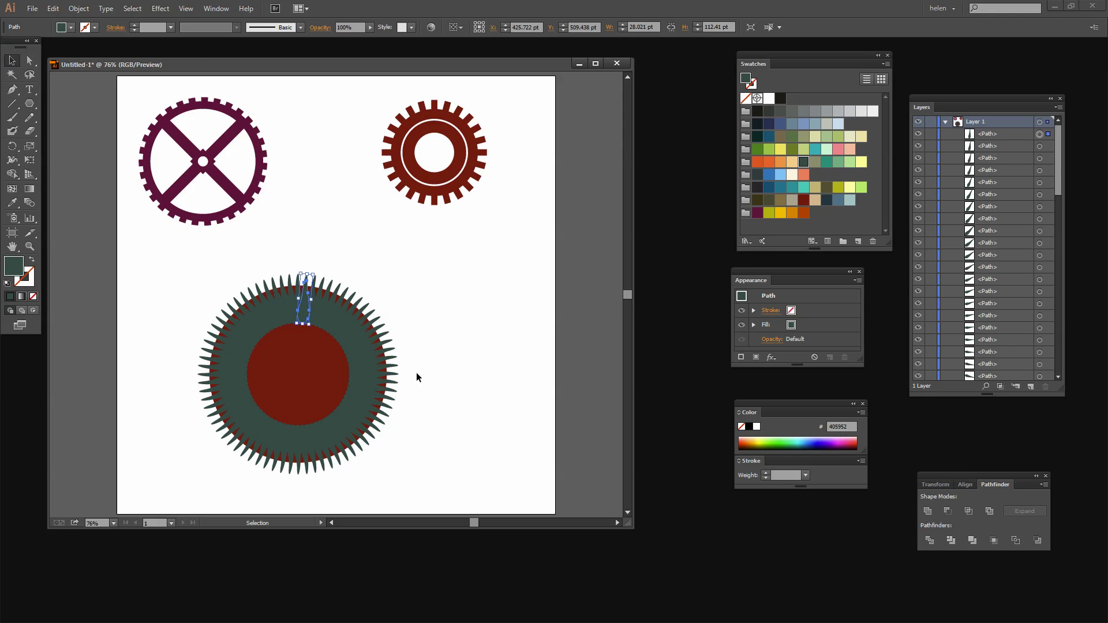
click(448, 409)
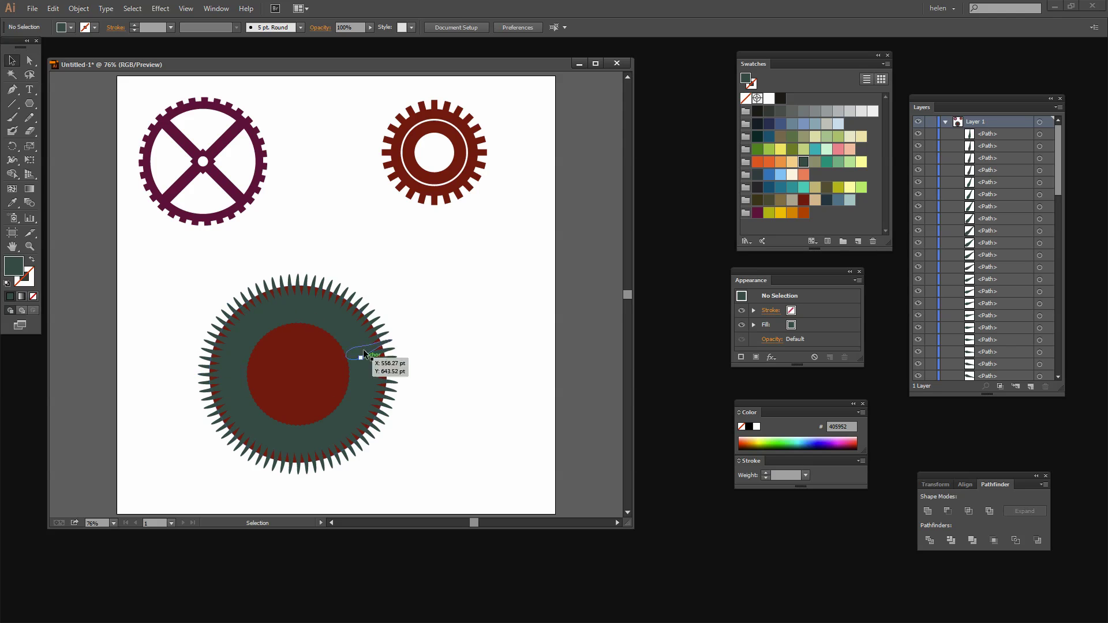
Unite the large circle and all the spikes around it into one dark green gear shape
drag(414, 491, 179, 261)
click(79, 8)
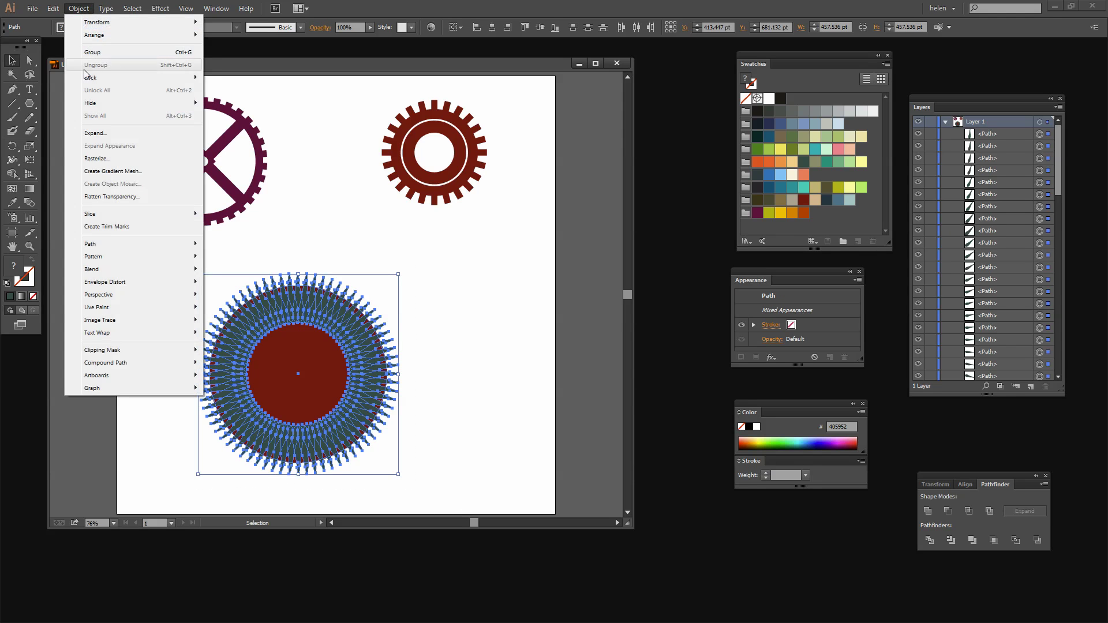
click(102, 132)
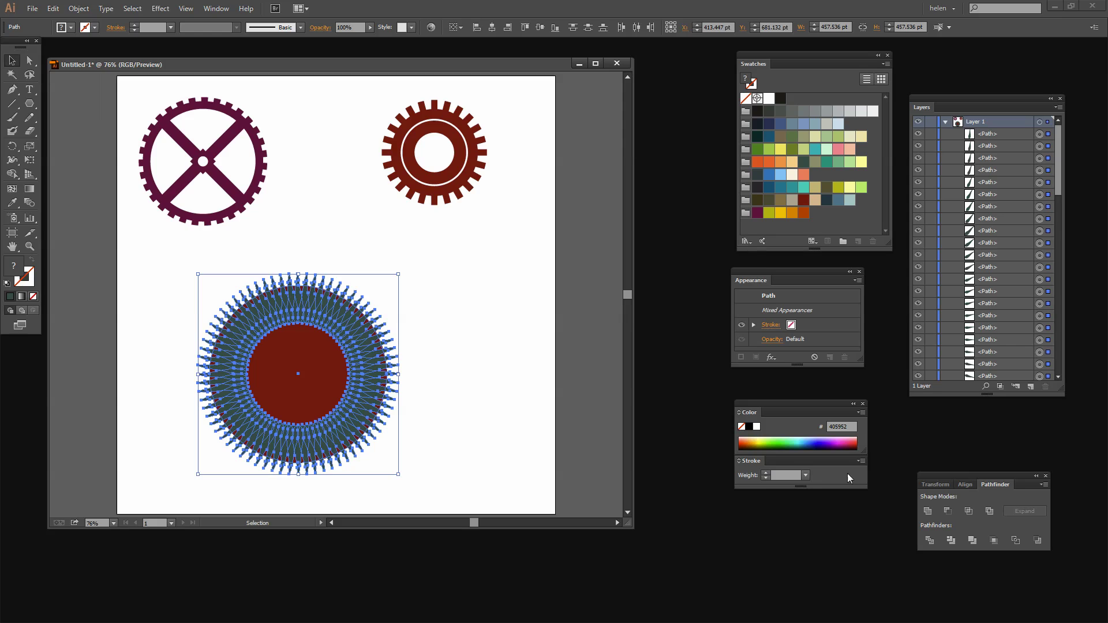
click(926, 510)
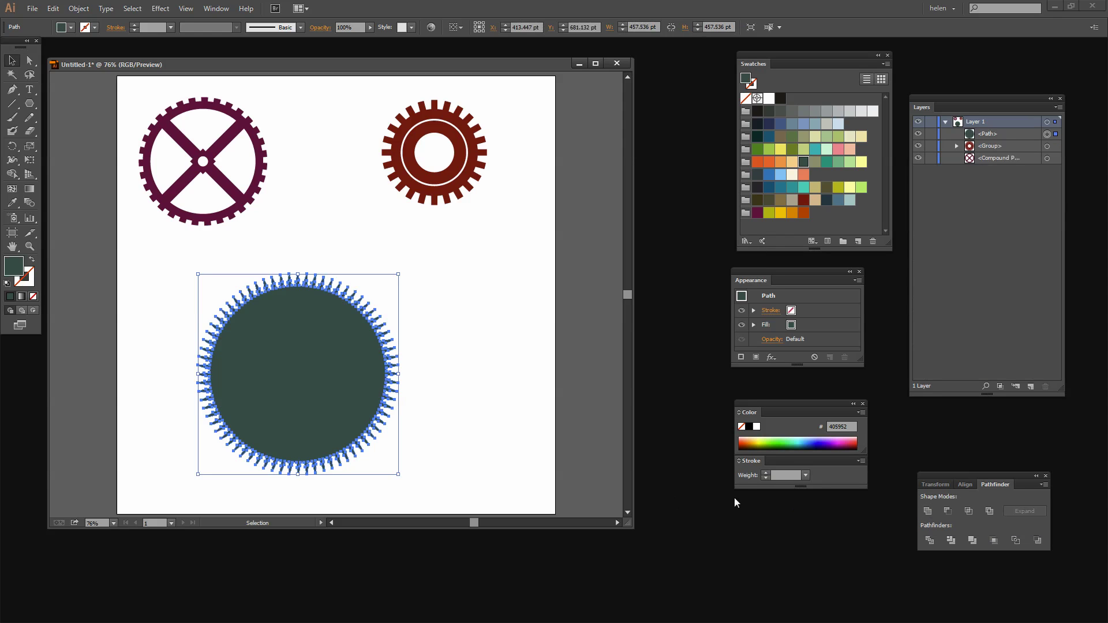
click(528, 434)
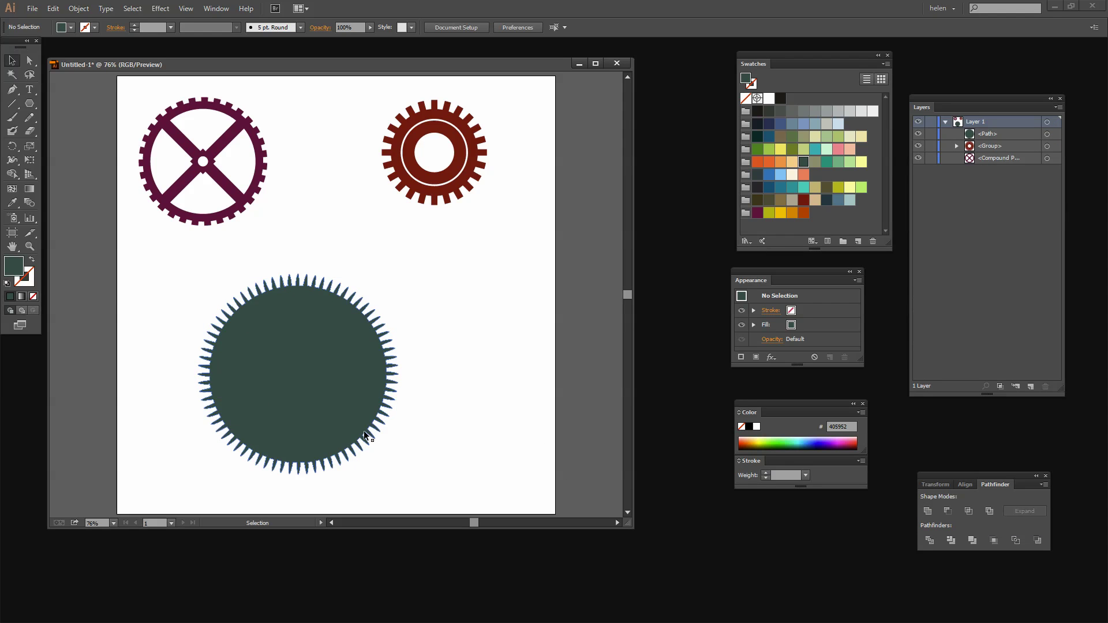
Draw a teal (29D9C2) circle about 313 pt in diameter outward from the centre of the dark green gear
click(29, 104)
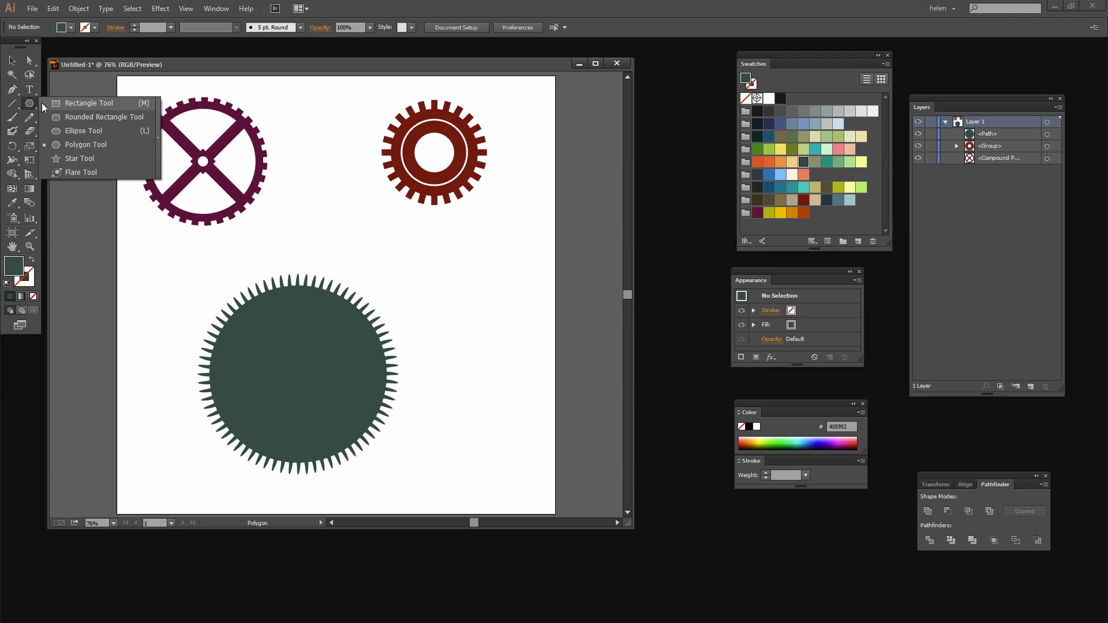
click(71, 130)
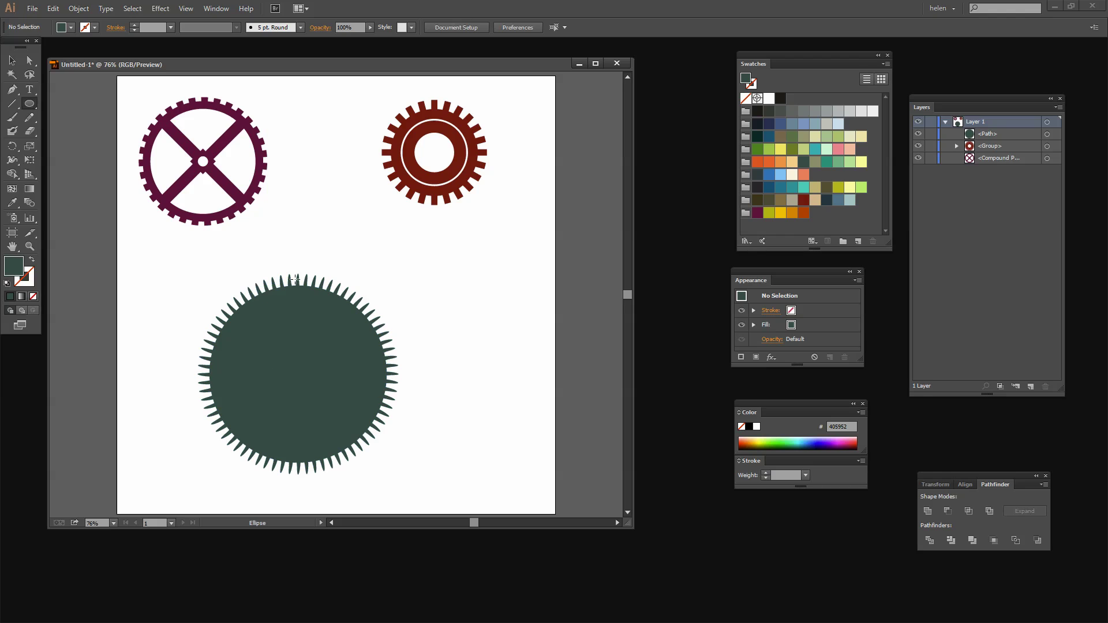
click(804, 187)
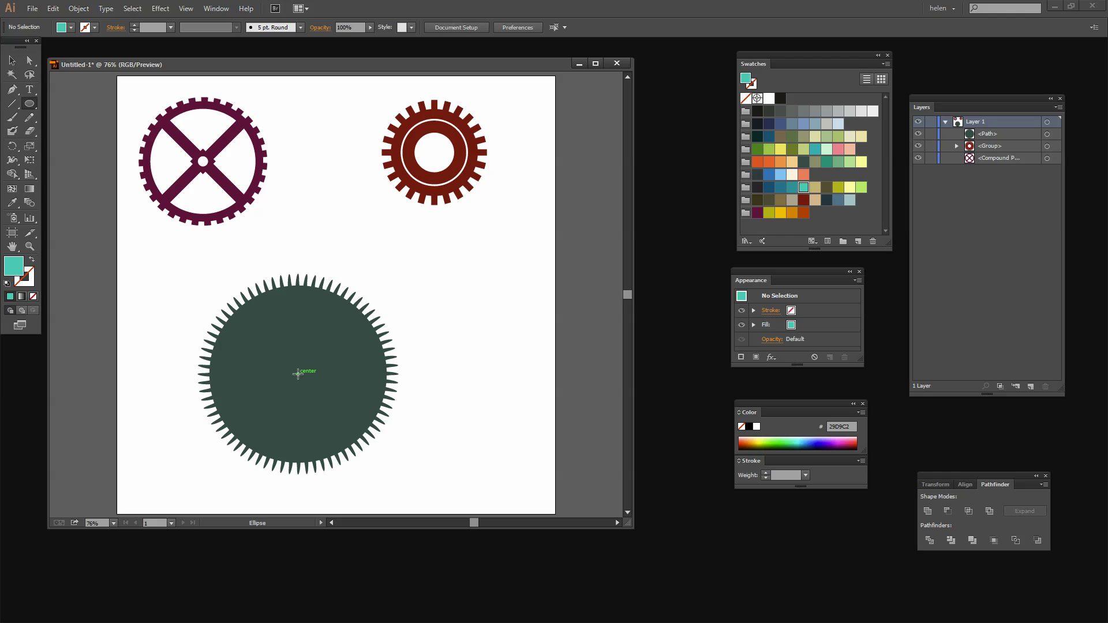
drag(297, 373, 252, 316)
drag(252, 316, 241, 305)
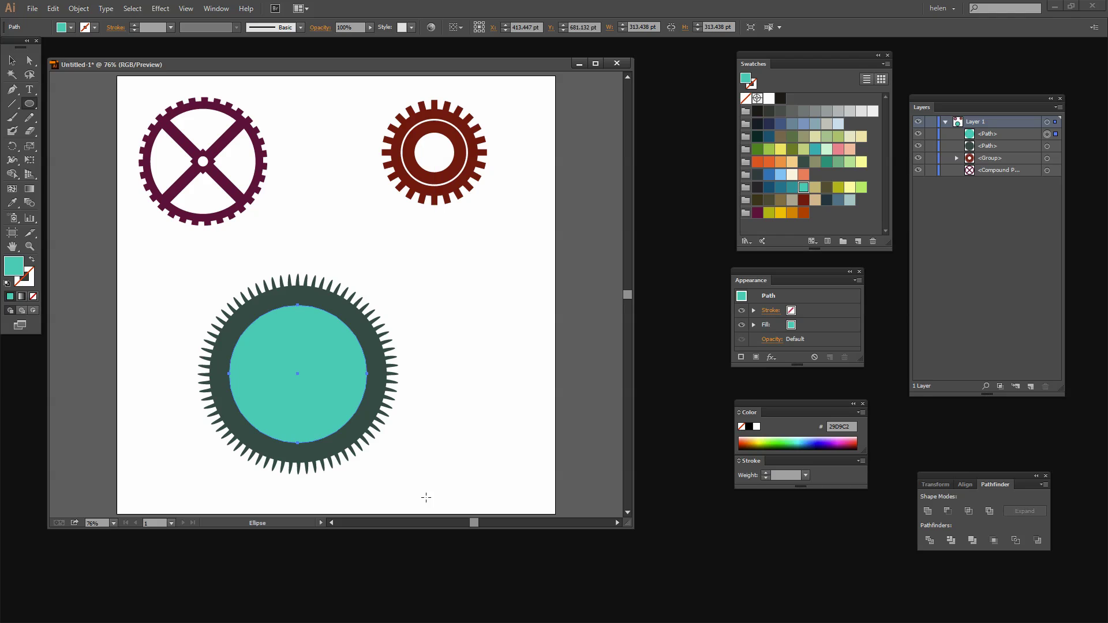
Subtract the teal circle from the dark green gear to cut a round hole in its middle
key(v)
drag(388, 460, 317, 365)
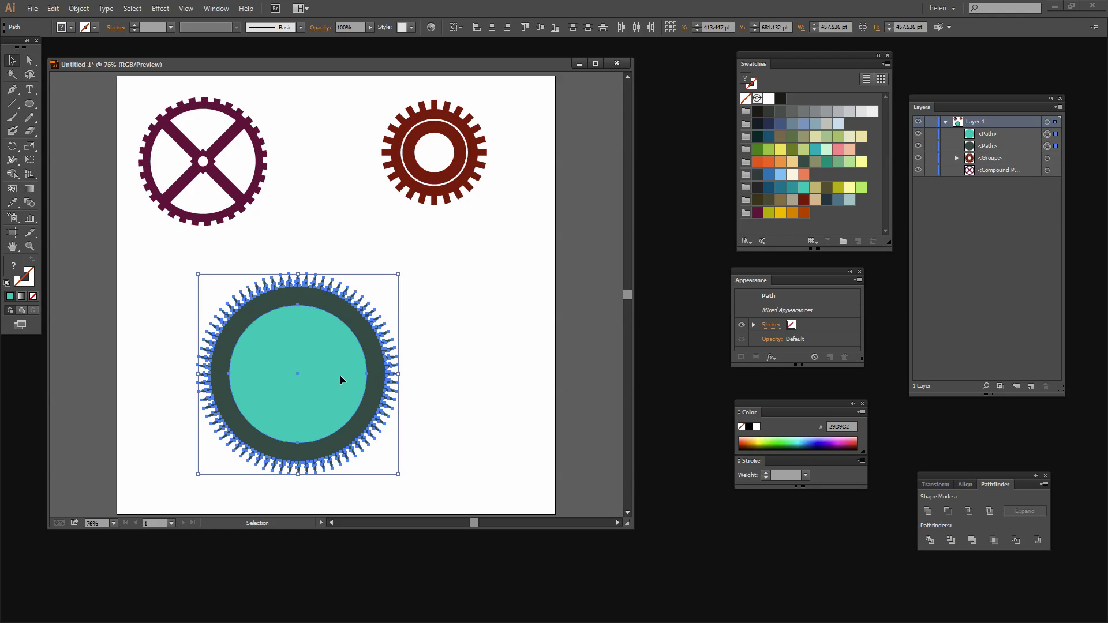
click(947, 511)
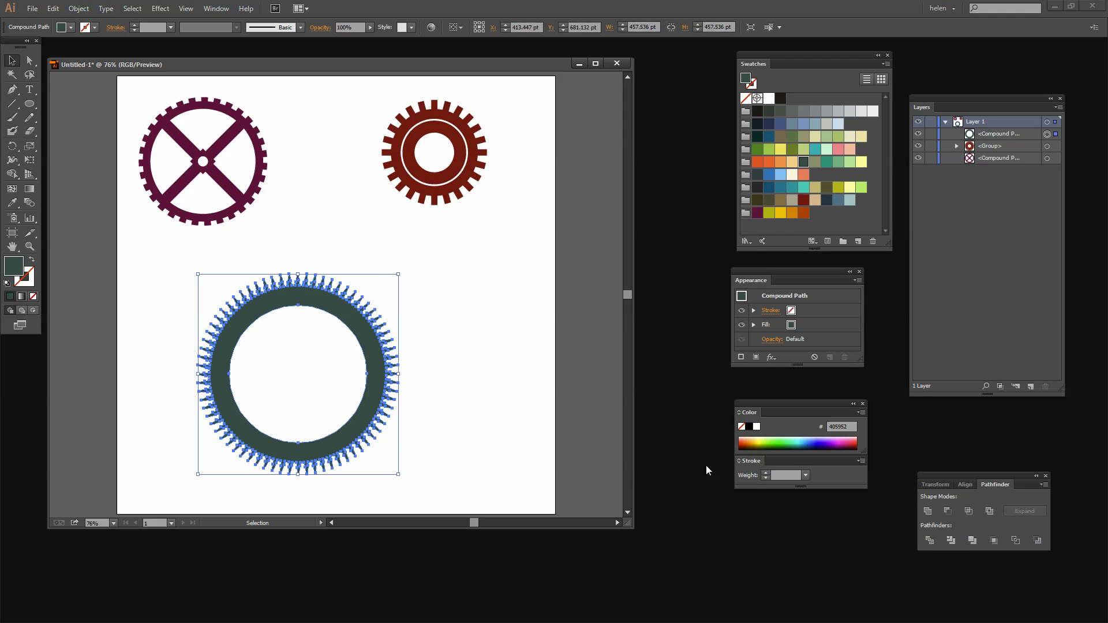
click(504, 417)
key(l)
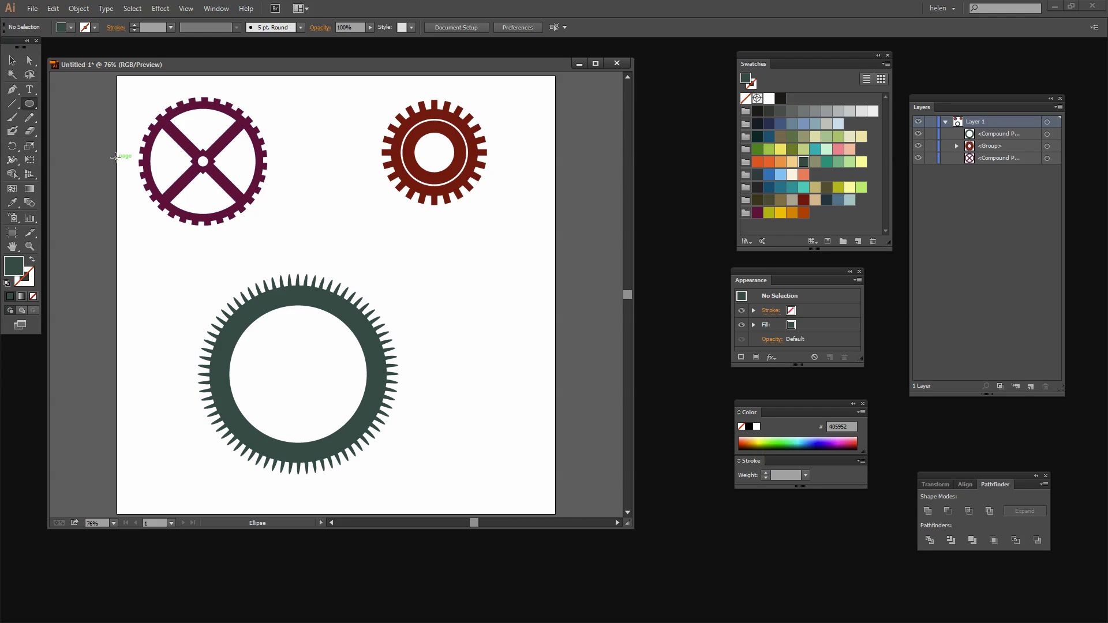
Draw a pink (FF8598) vertical rectangle about 19 by 363 pt across the green gear's centre hole, overlapping the ring at both ends
click(31, 102)
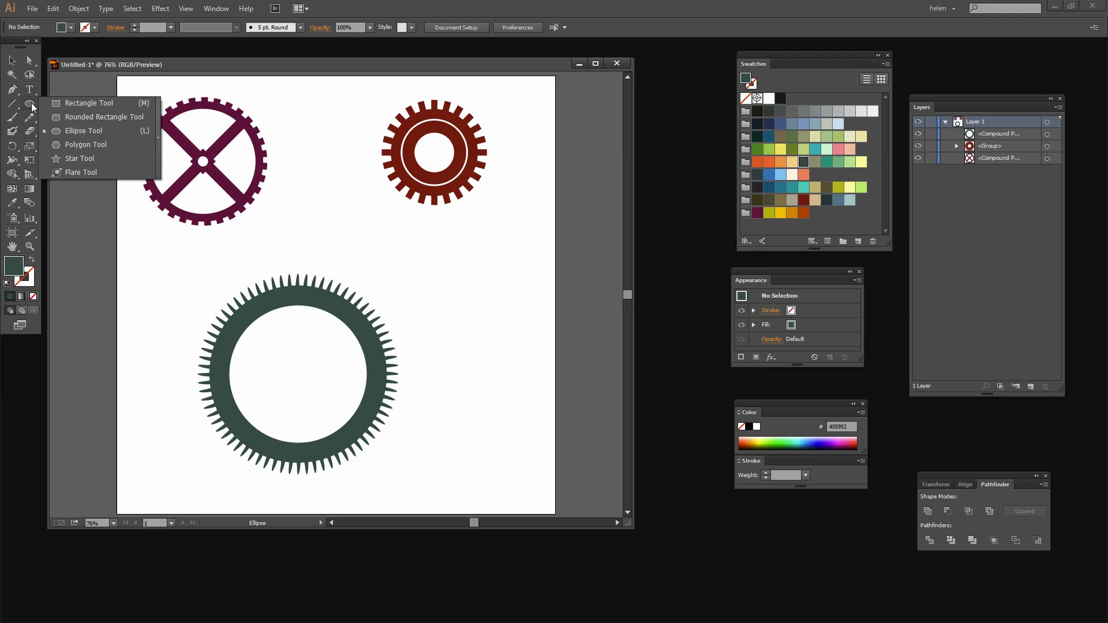
click(66, 102)
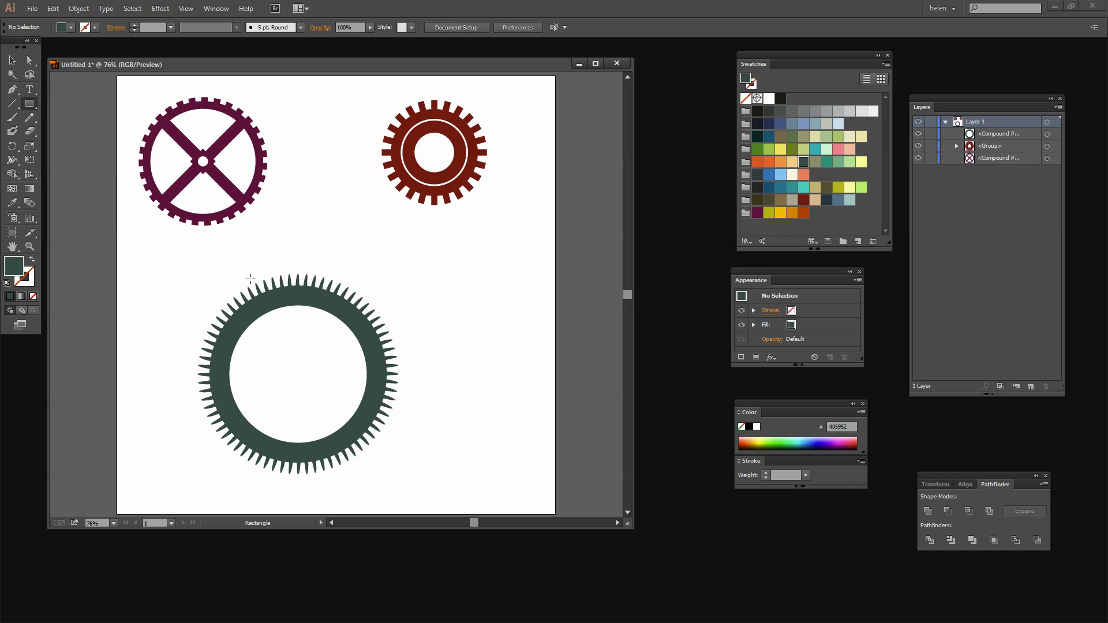
click(838, 149)
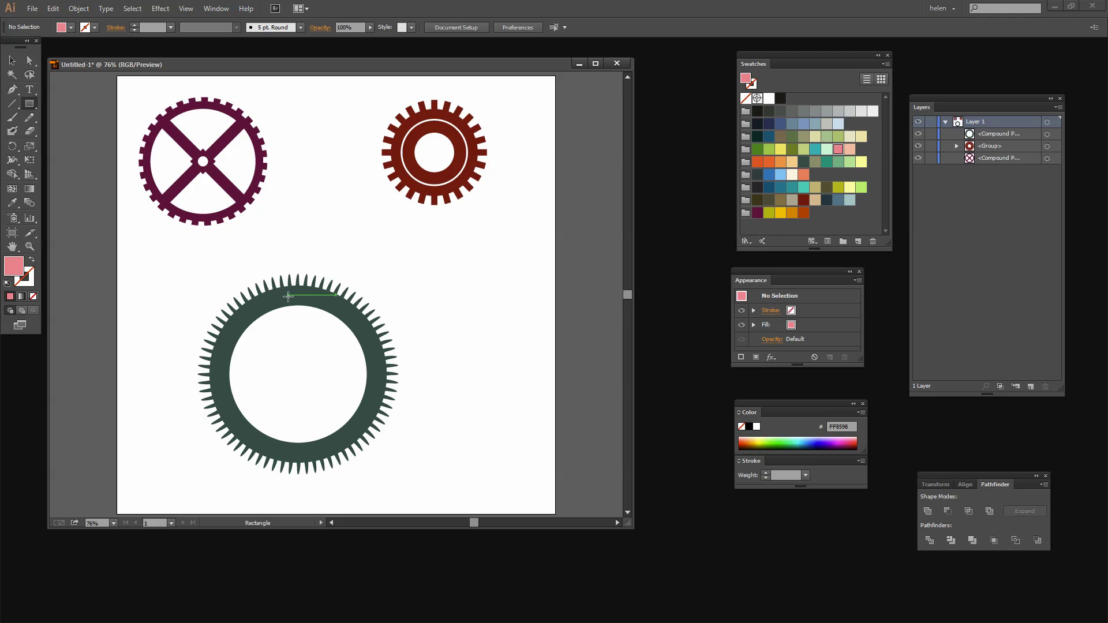
drag(289, 297, 298, 453)
Align the pink bar and the green gear on their horizontal and vertical centres, and deselect them
key(v)
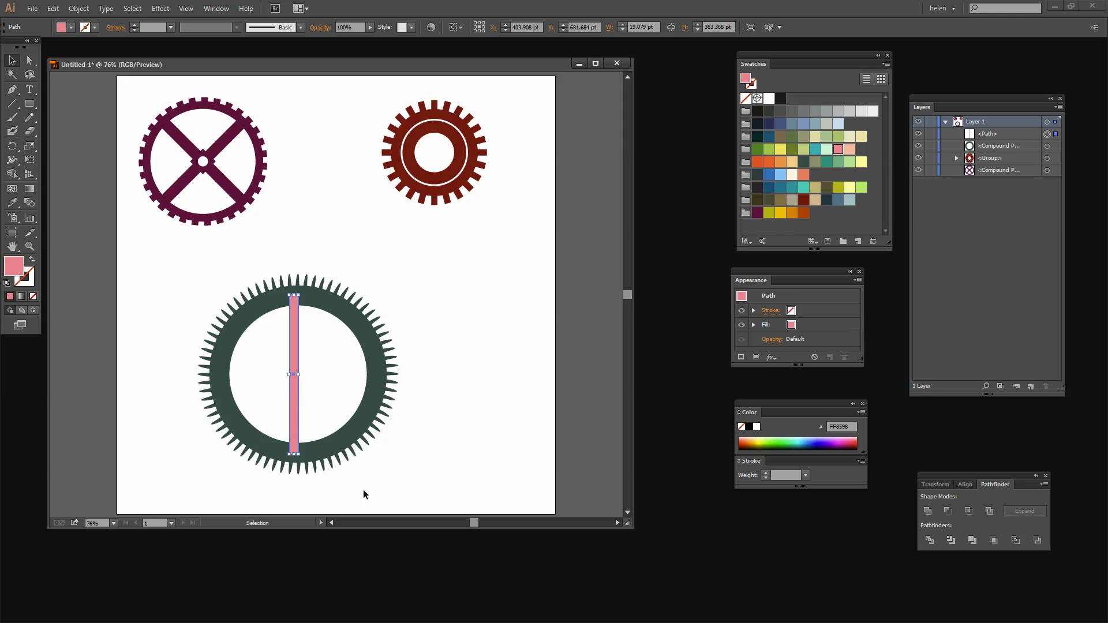
drag(384, 490, 208, 257)
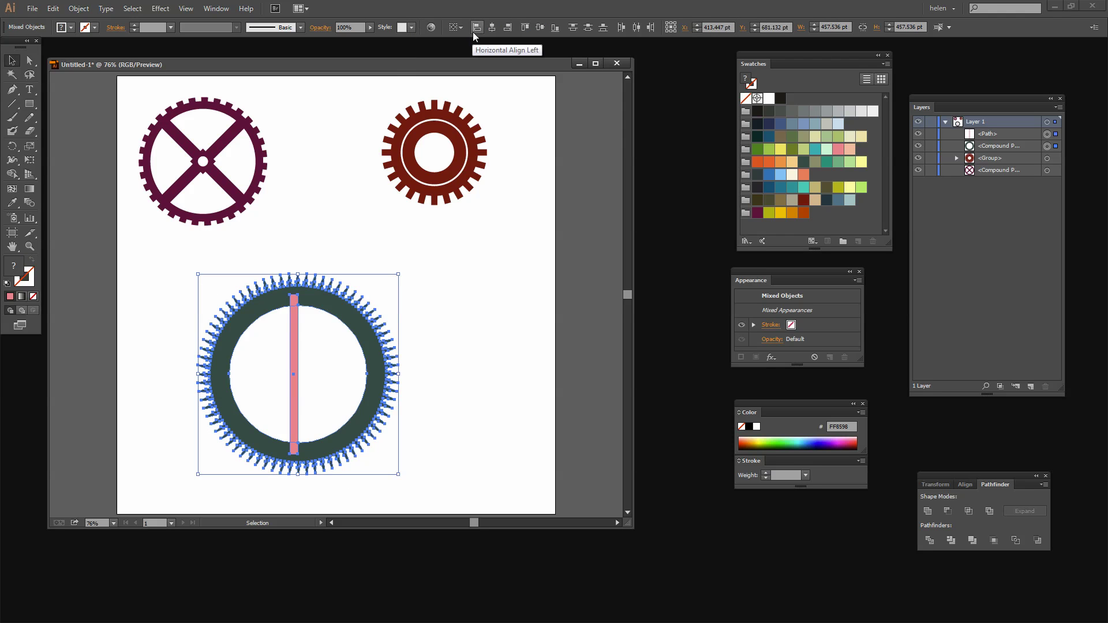
click(491, 27)
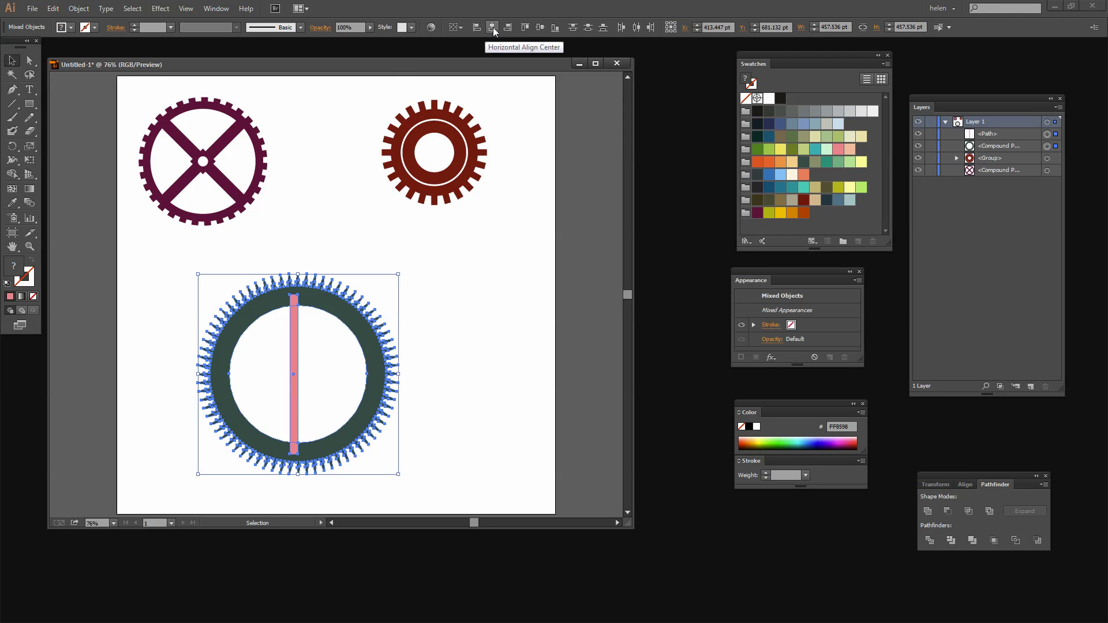
click(539, 27)
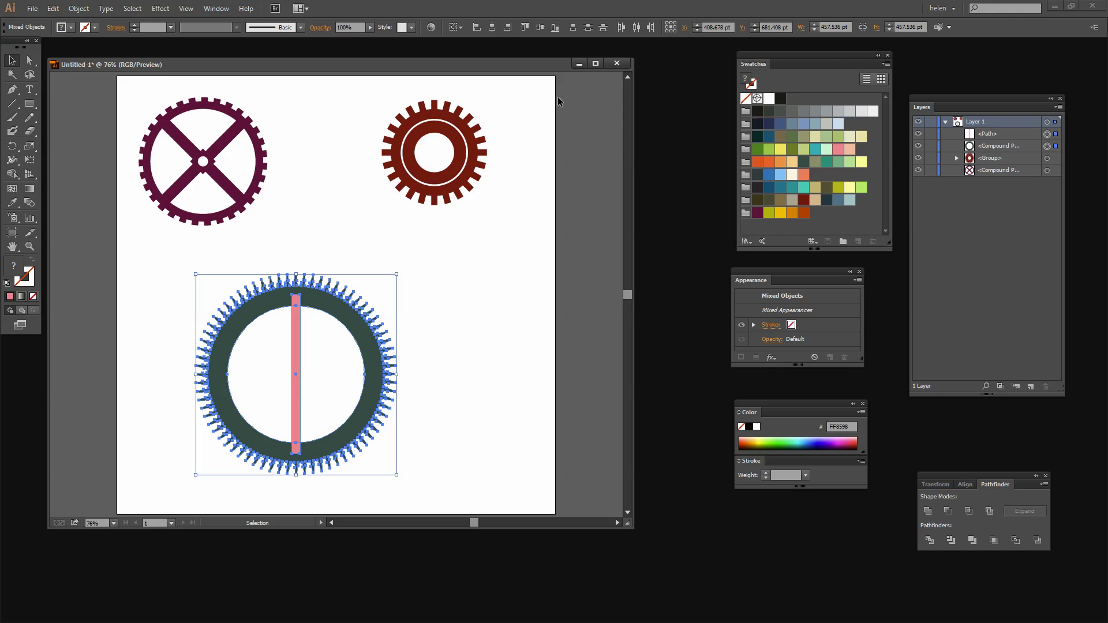
click(490, 351)
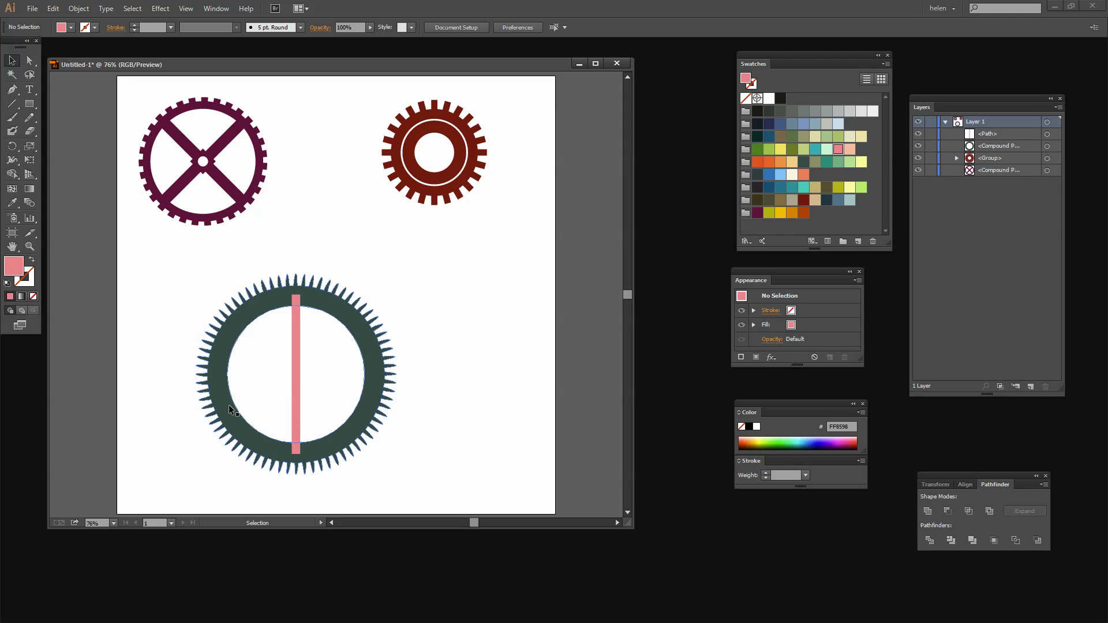
Make a copy of the pink bar rotated by 120° and repeat the rotated copy once to form six spokes
click(296, 408)
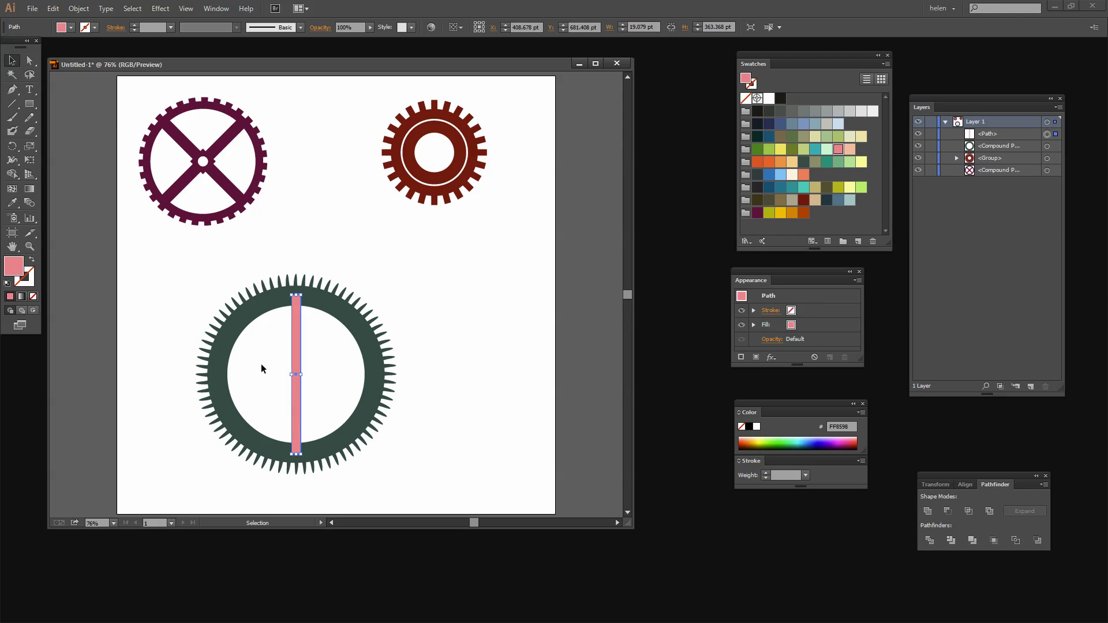
click(79, 9)
mouse_move(95, 22)
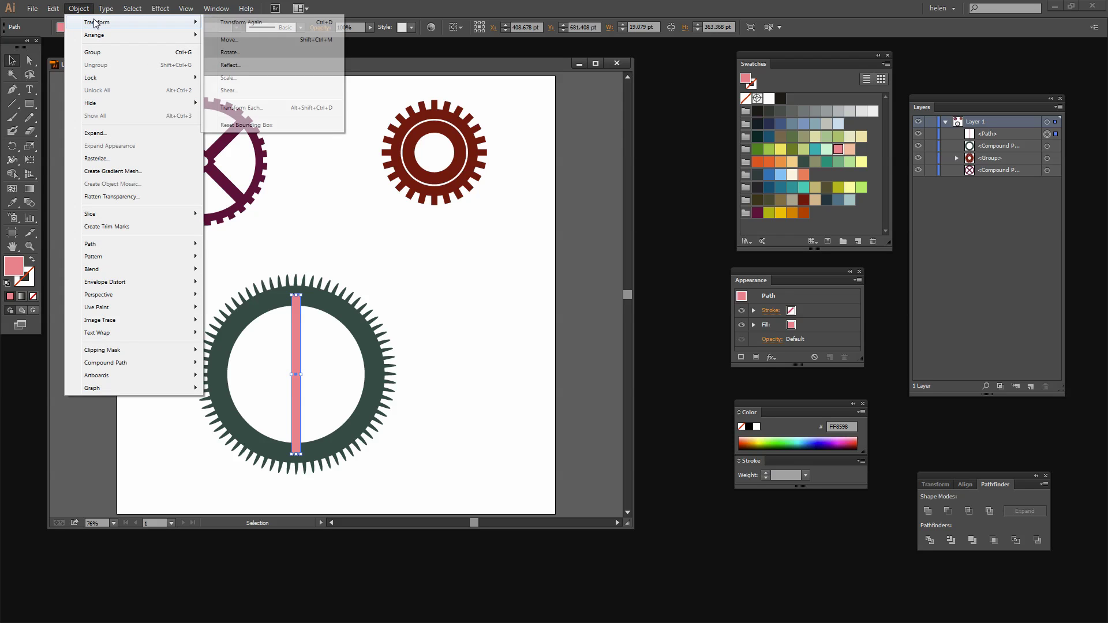
click(233, 53)
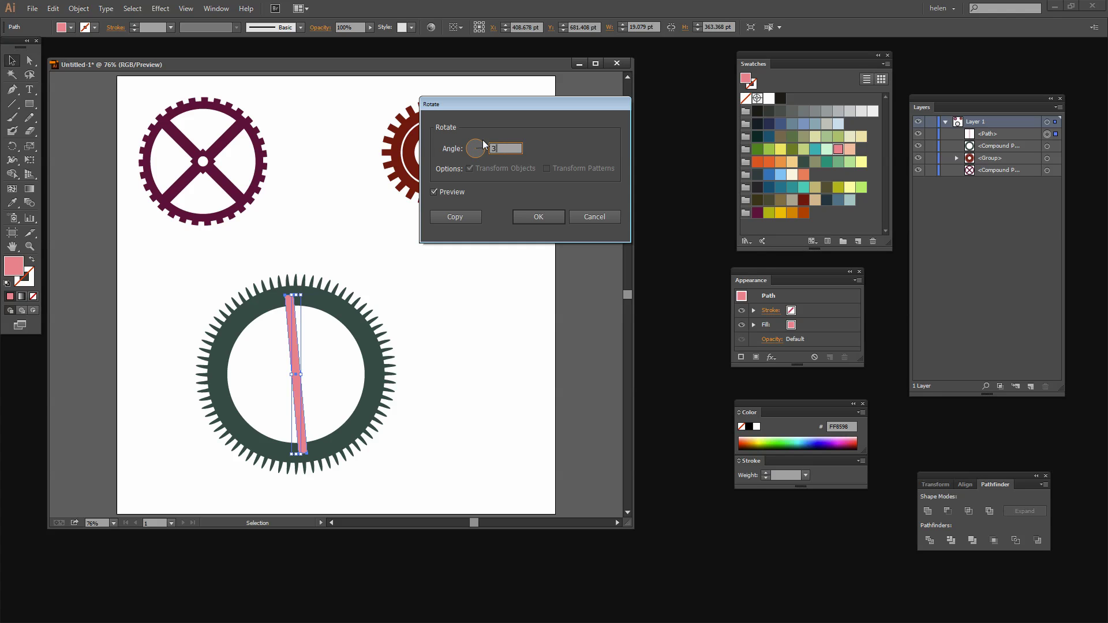
text(60/3)
key(Tab)
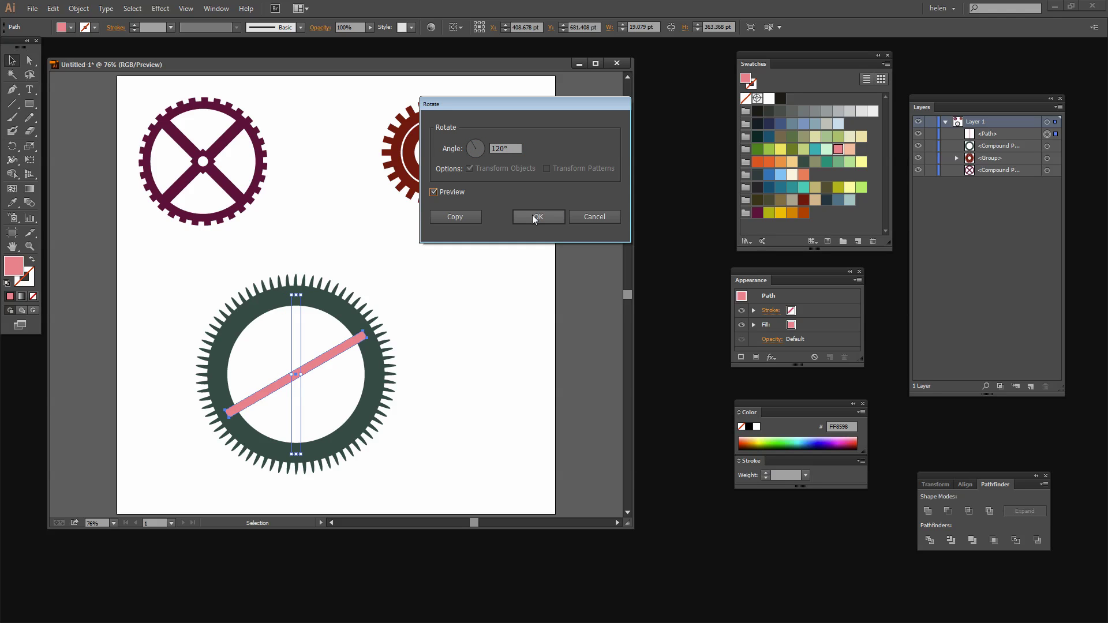
click(455, 217)
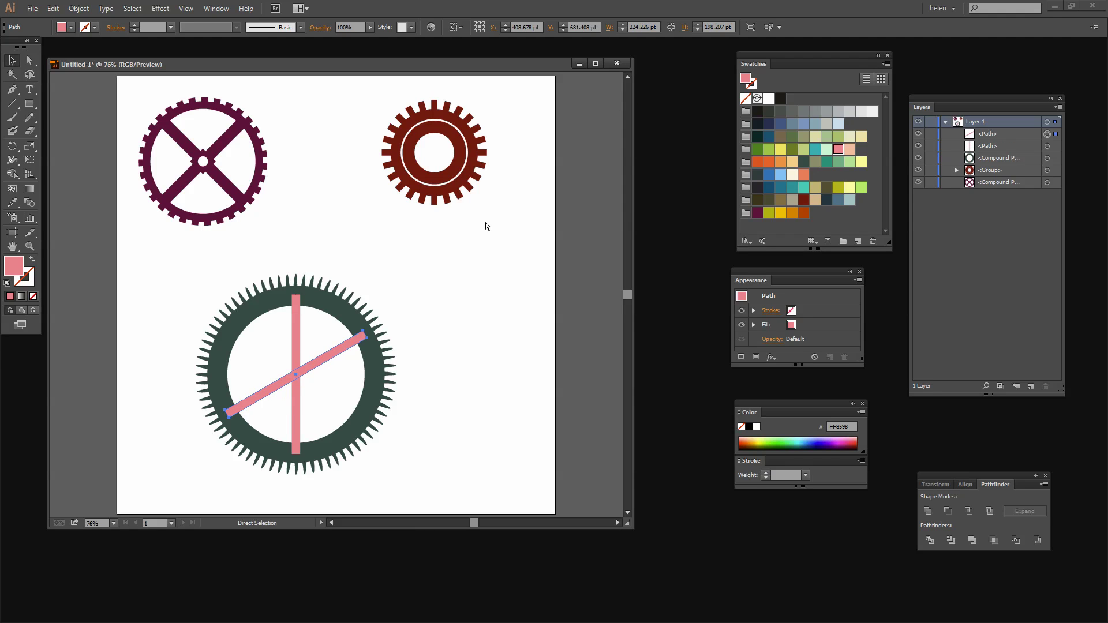
key(ctrl+d)
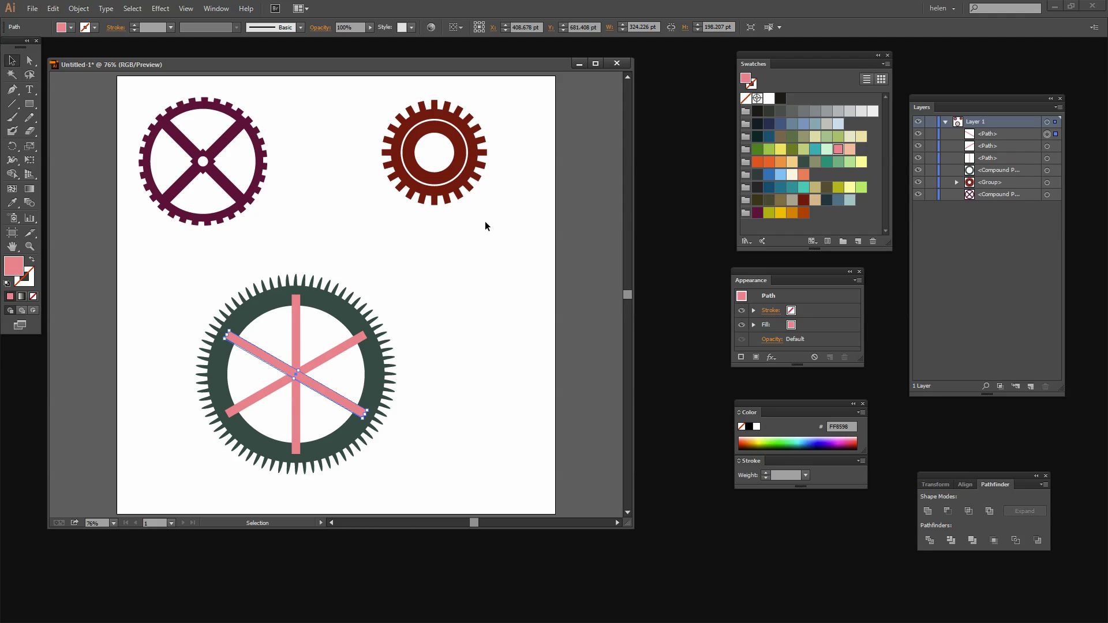
click(455, 421)
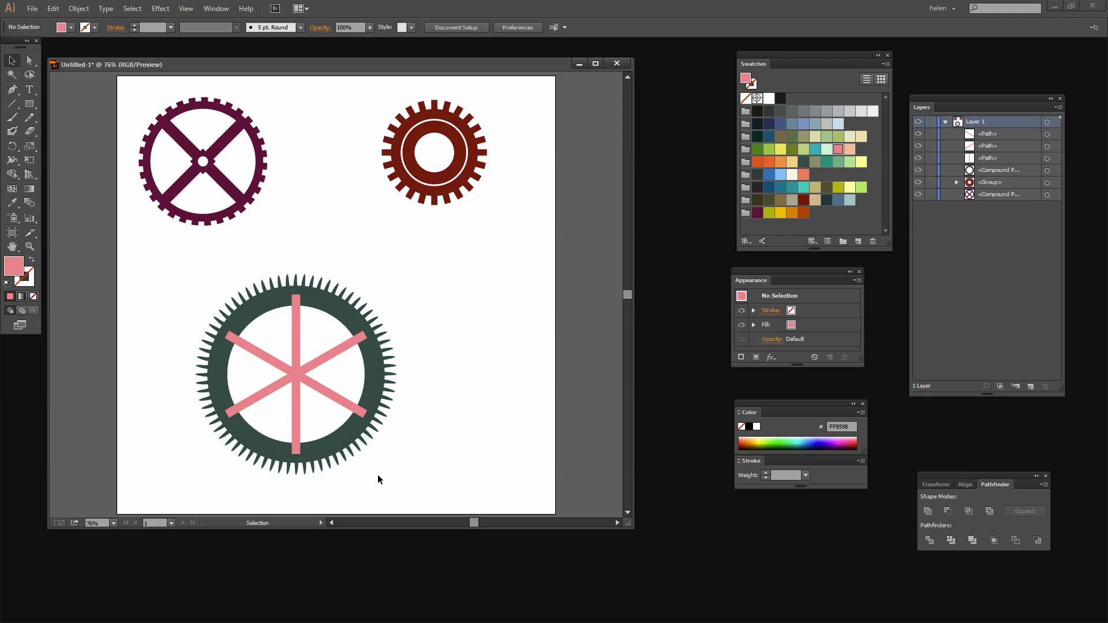
Unite the green gear and its three pink bars into one shape and fill it with dark red (8A0917)
click(404, 460)
drag(468, 492, 169, 261)
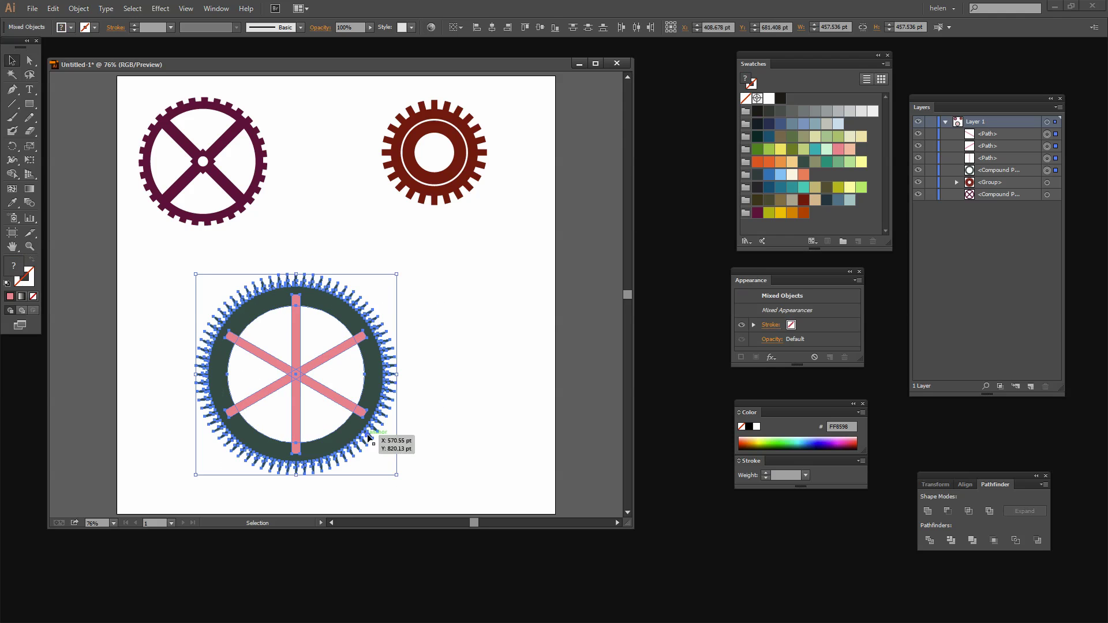
click(927, 511)
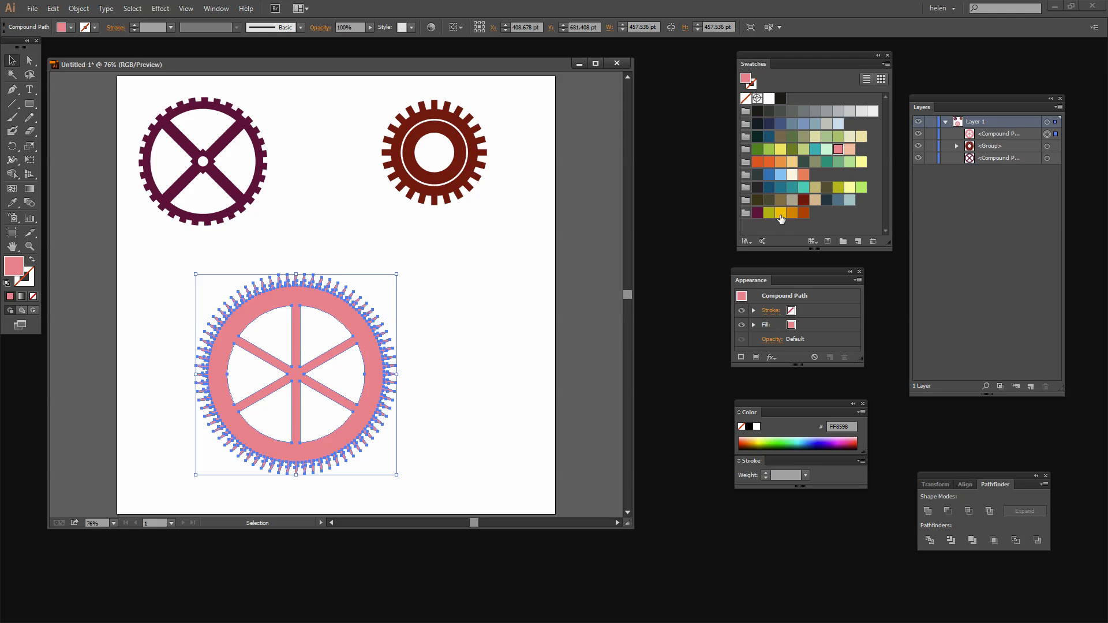
click(804, 201)
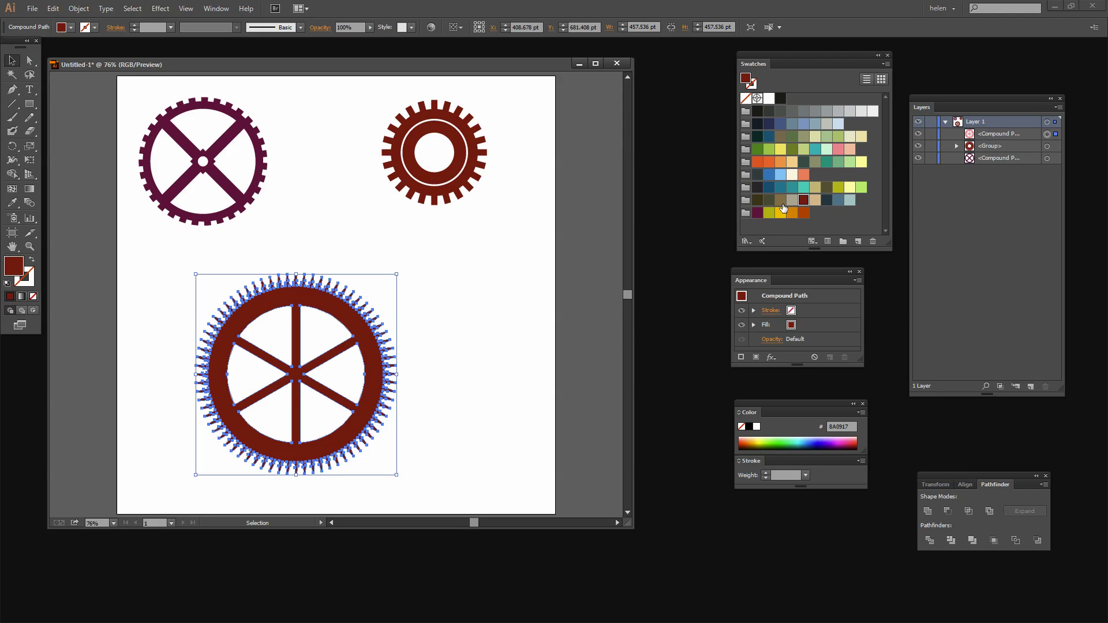
click(530, 381)
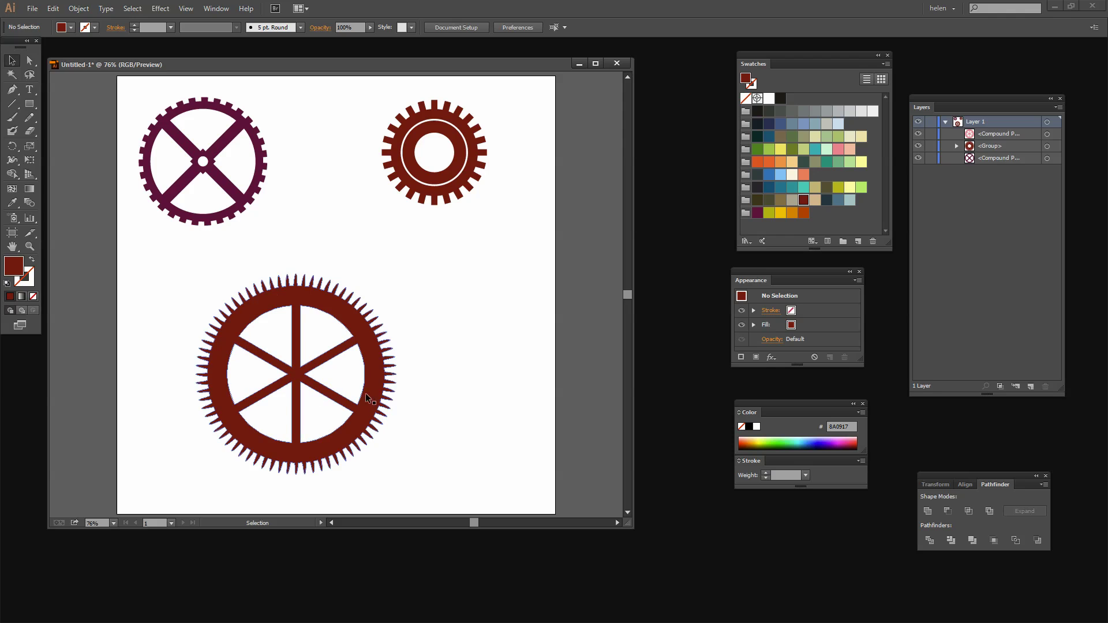
Draw a dark blue circle about 20 pt in diameter outward from the point where the gear's spokes cross
click(28, 105)
drag(28, 105, 58, 129)
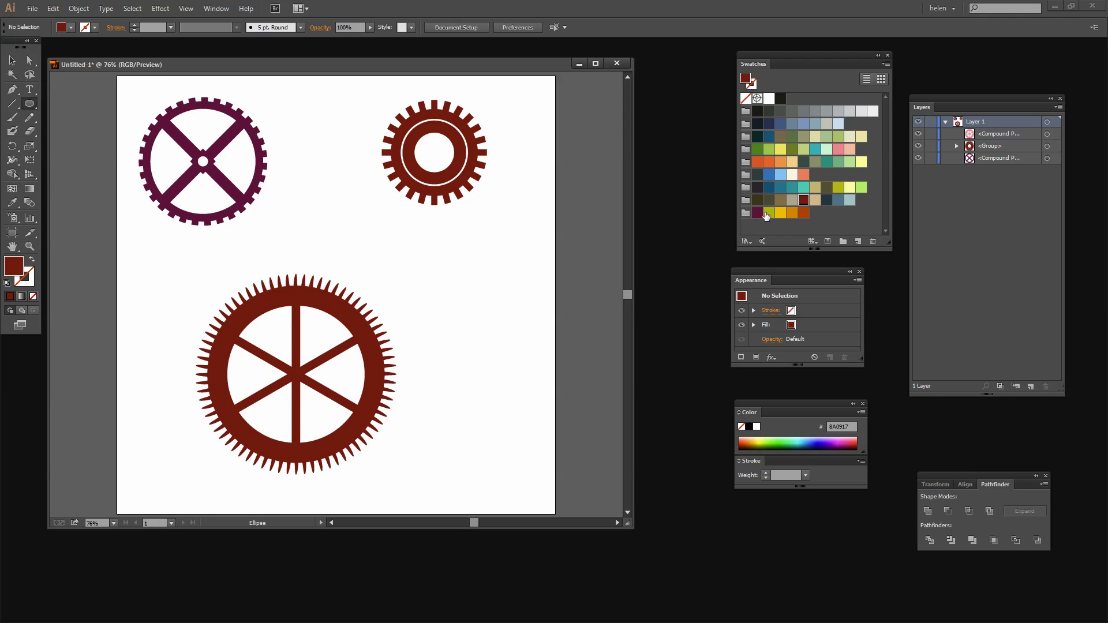
click(768, 188)
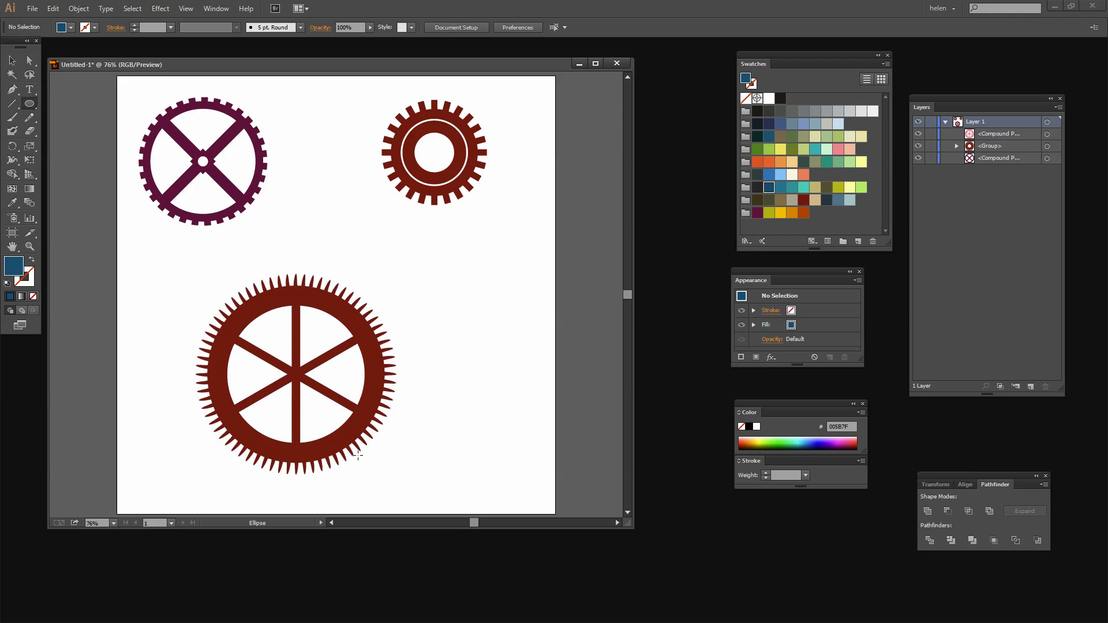
key(z)
drag(270, 350, 338, 421)
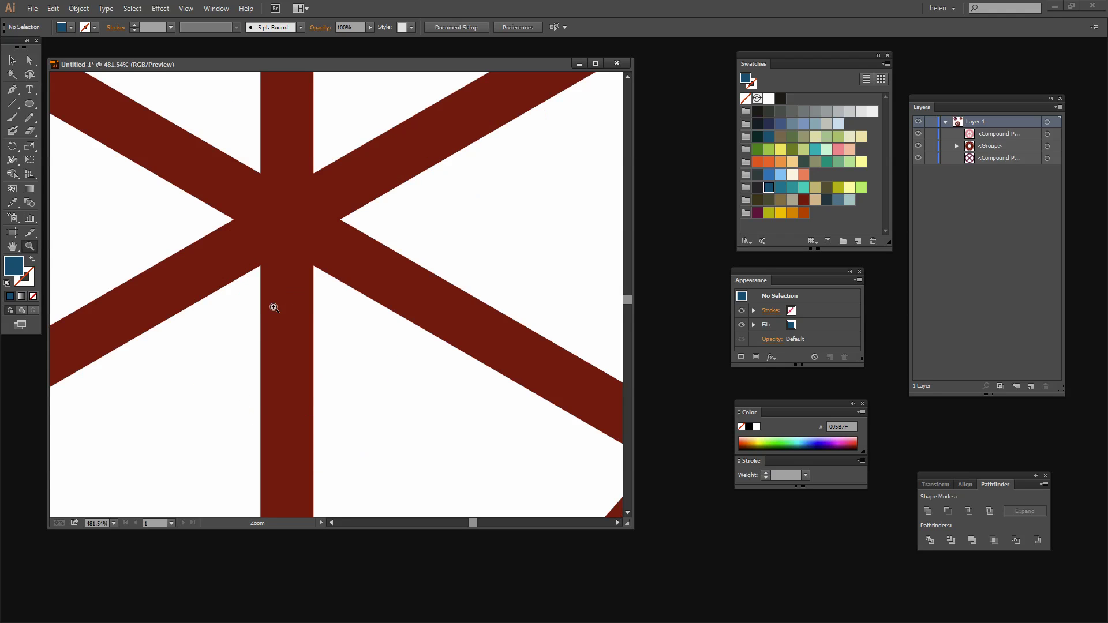
click(28, 104)
drag(286, 219, 260, 203)
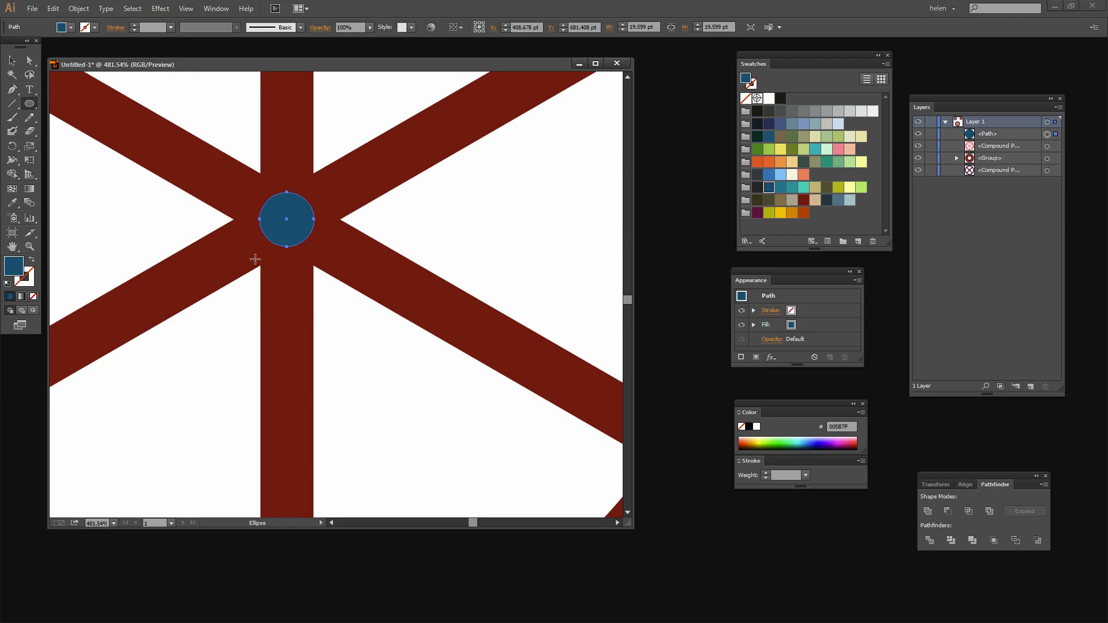
Subtract the small blue circle from the spoked gear to cut a hub hole, and deselect the gear
click(12, 61)
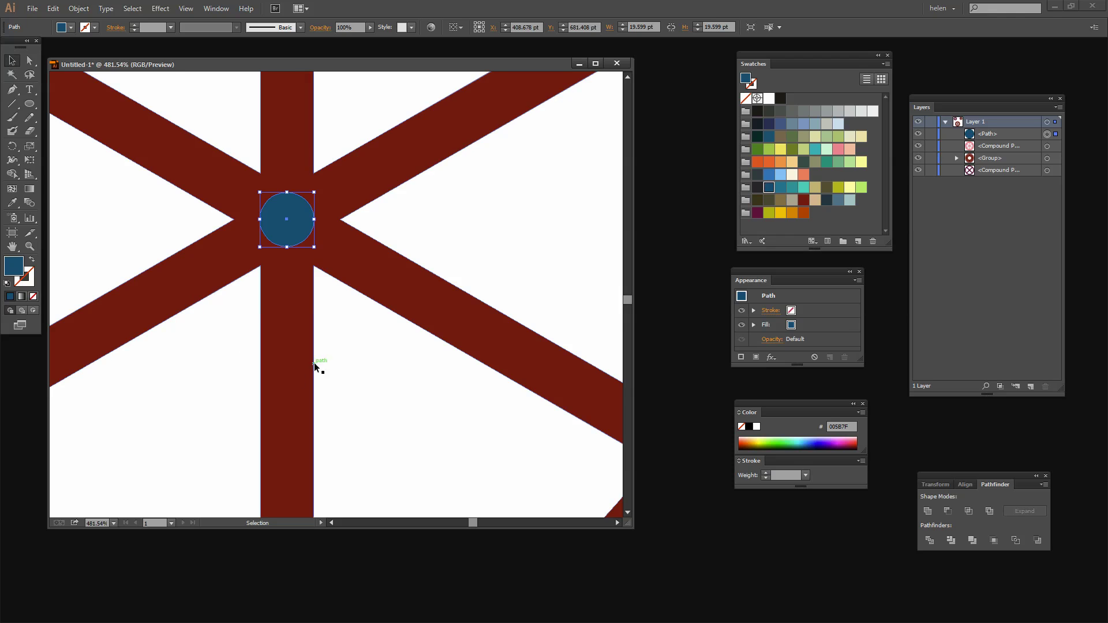
drag(315, 363, 255, 202)
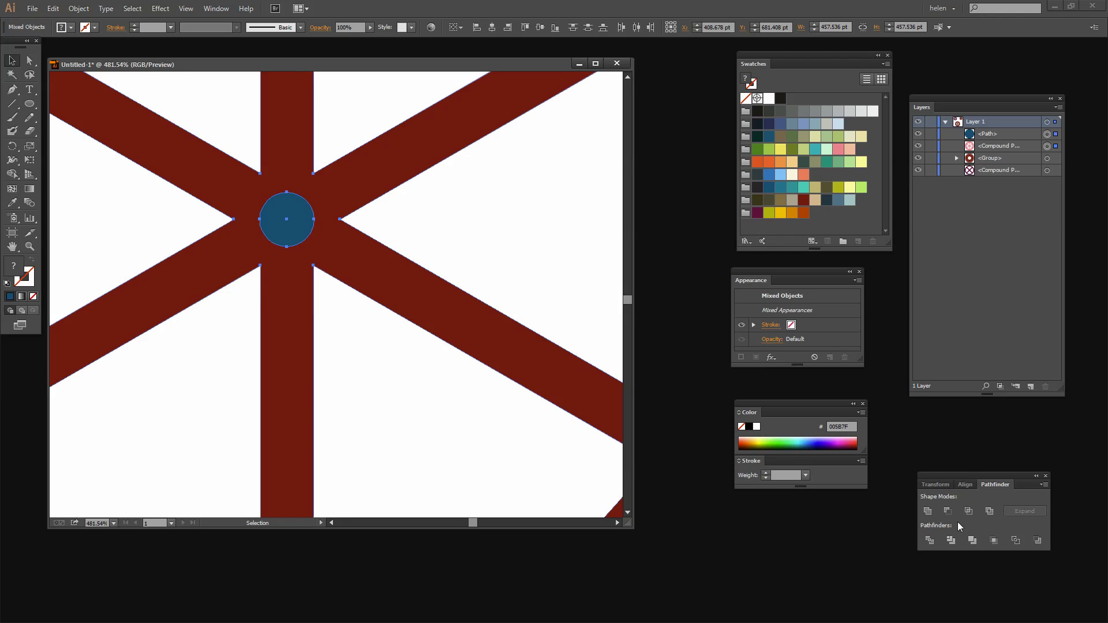
click(948, 511)
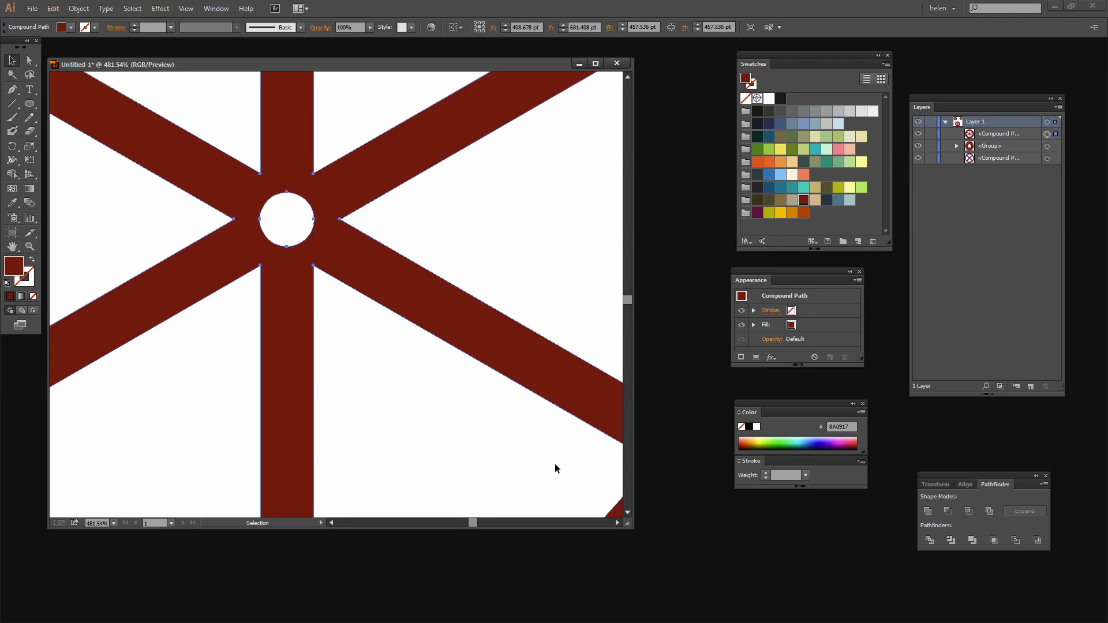
key(ctrl+0)
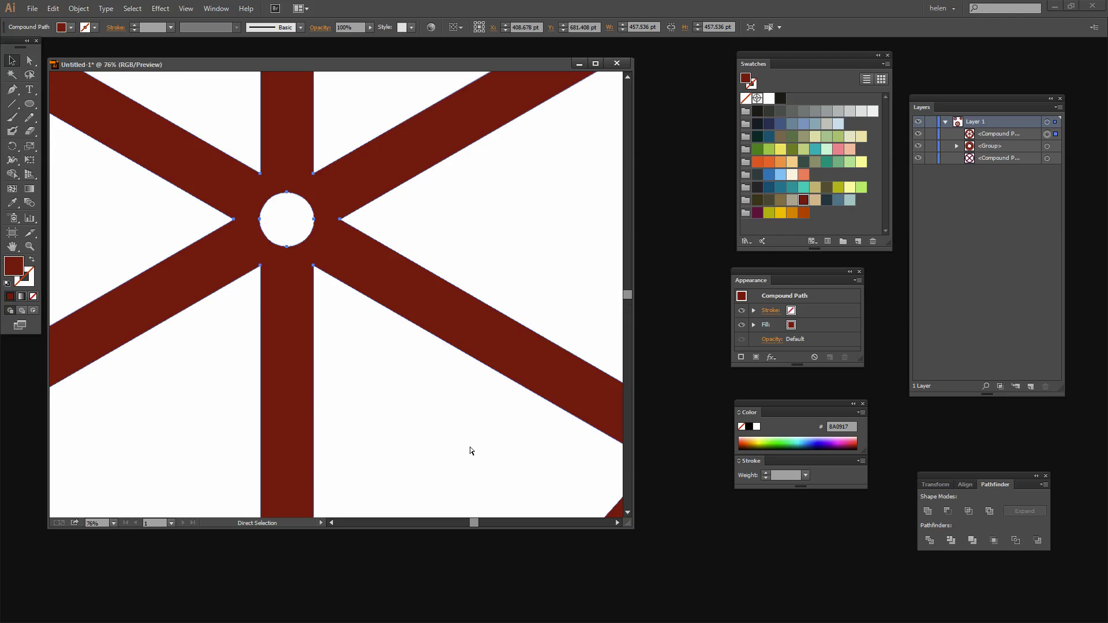
click(477, 412)
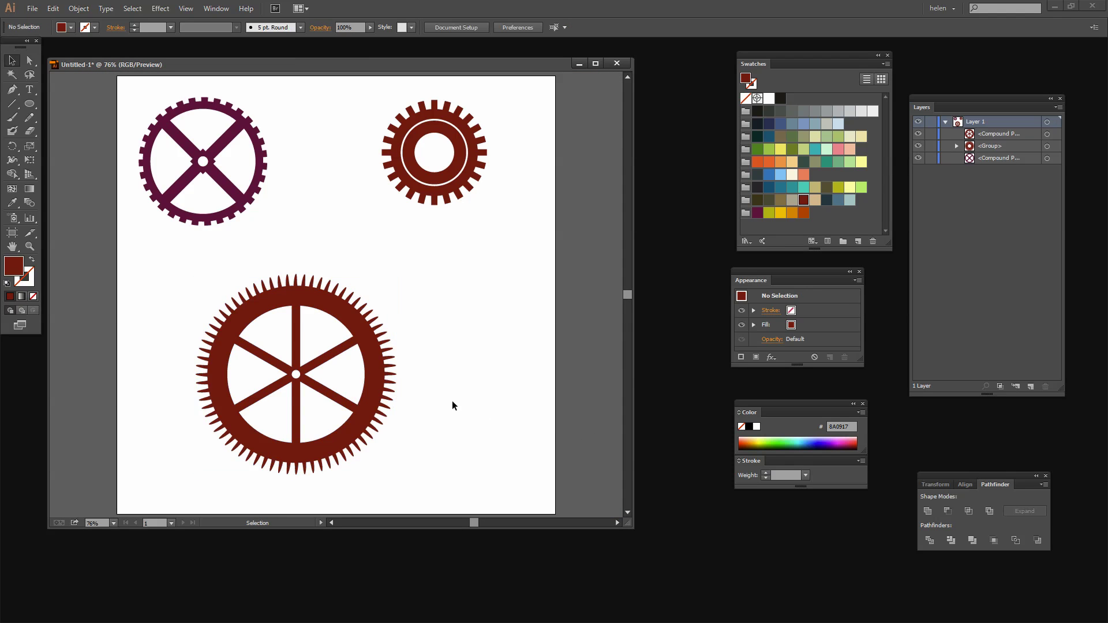
Scale the spiky spoked gear proportionally to about 259 pt across and move it below the solid dark red gear
drag(454, 482, 220, 254)
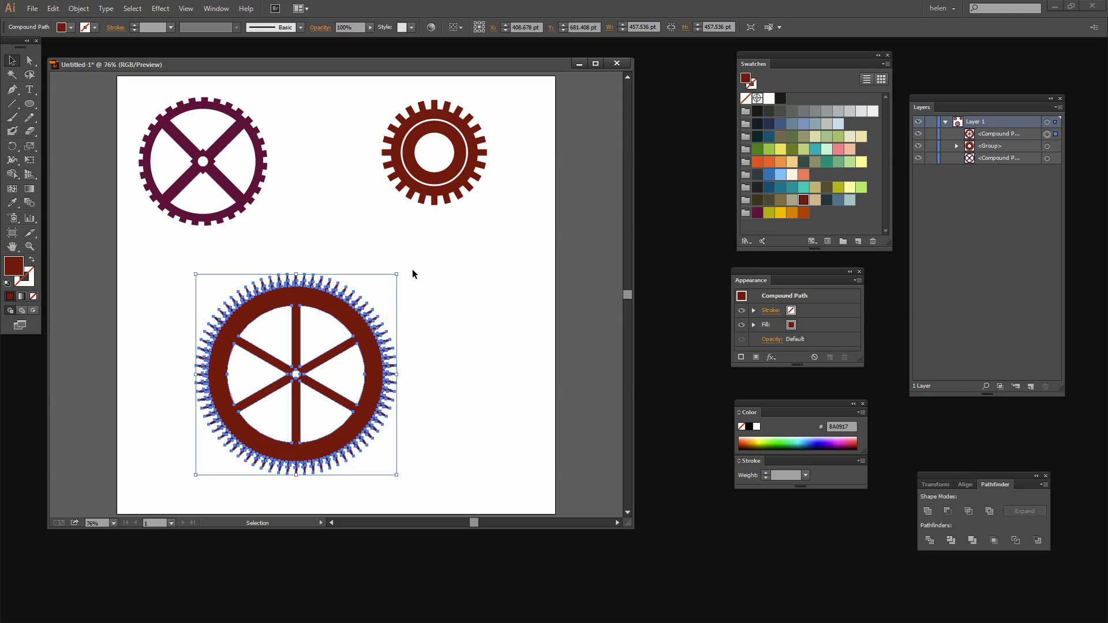
drag(397, 274, 309, 361)
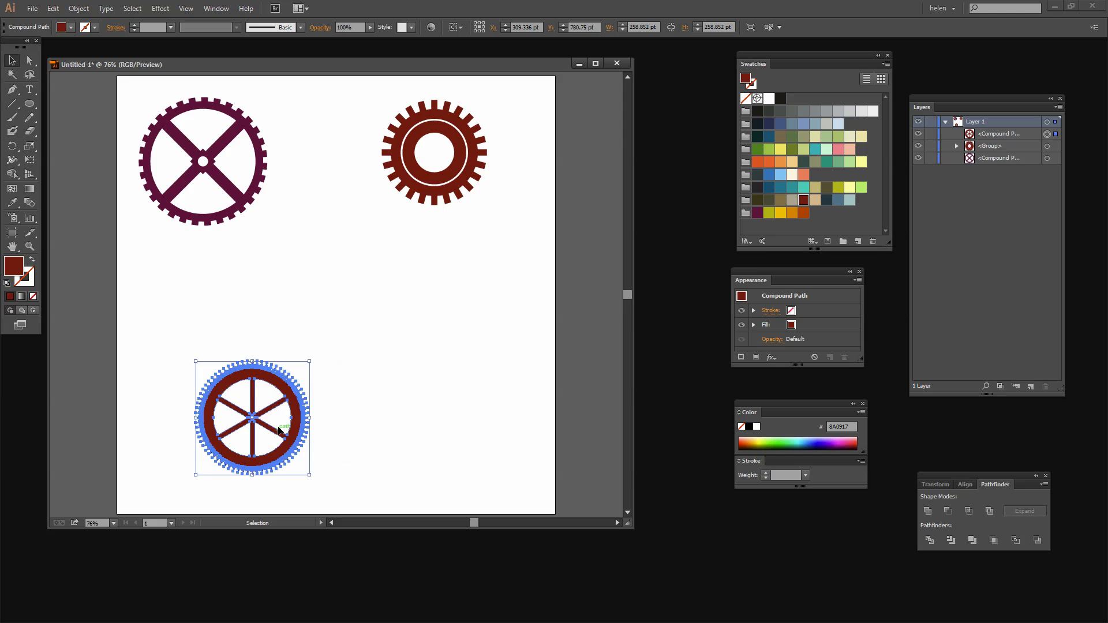
drag(301, 428, 520, 292)
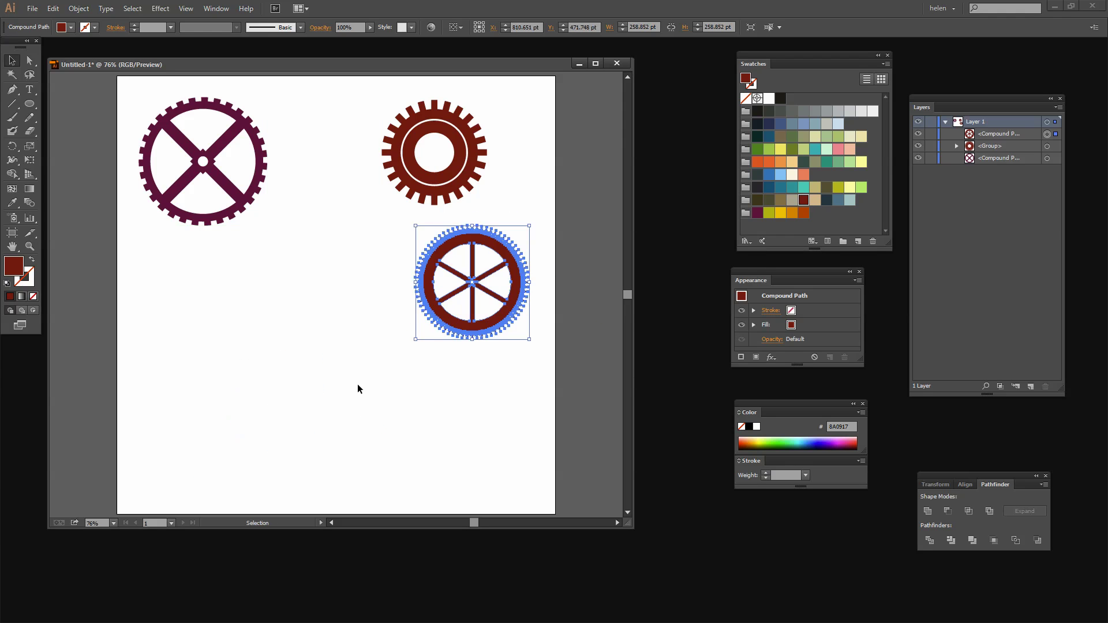
click(358, 383)
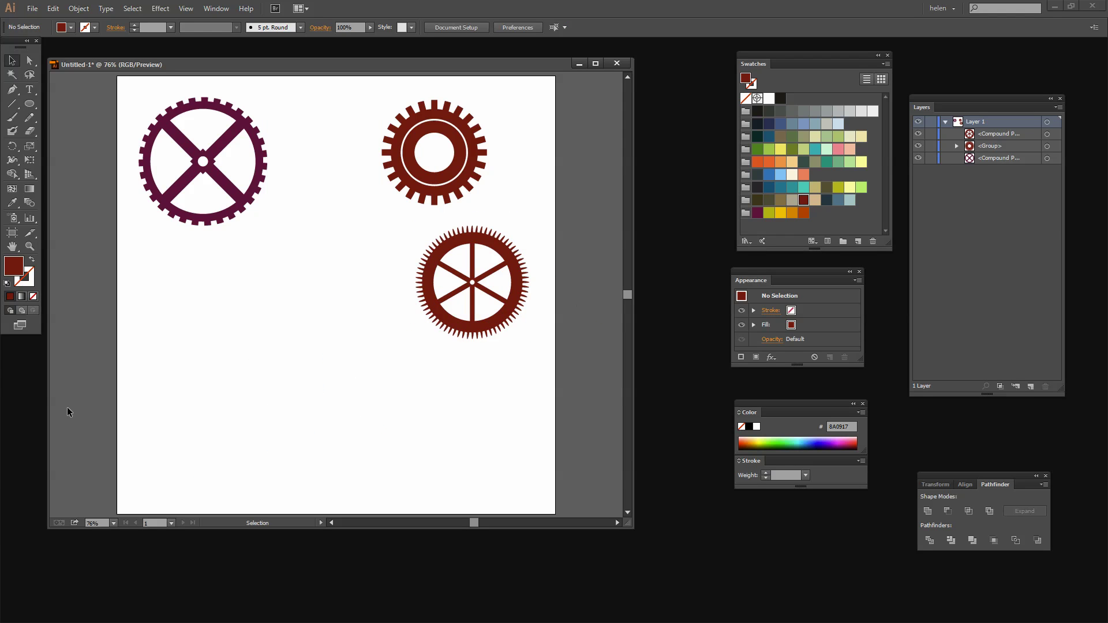
Draw a dark red circle about 353 pt in diameter near the artboard's lower edge and a 21 by 74 pt upright rectangle above it
click(30, 103)
drag(205, 333, 360, 487)
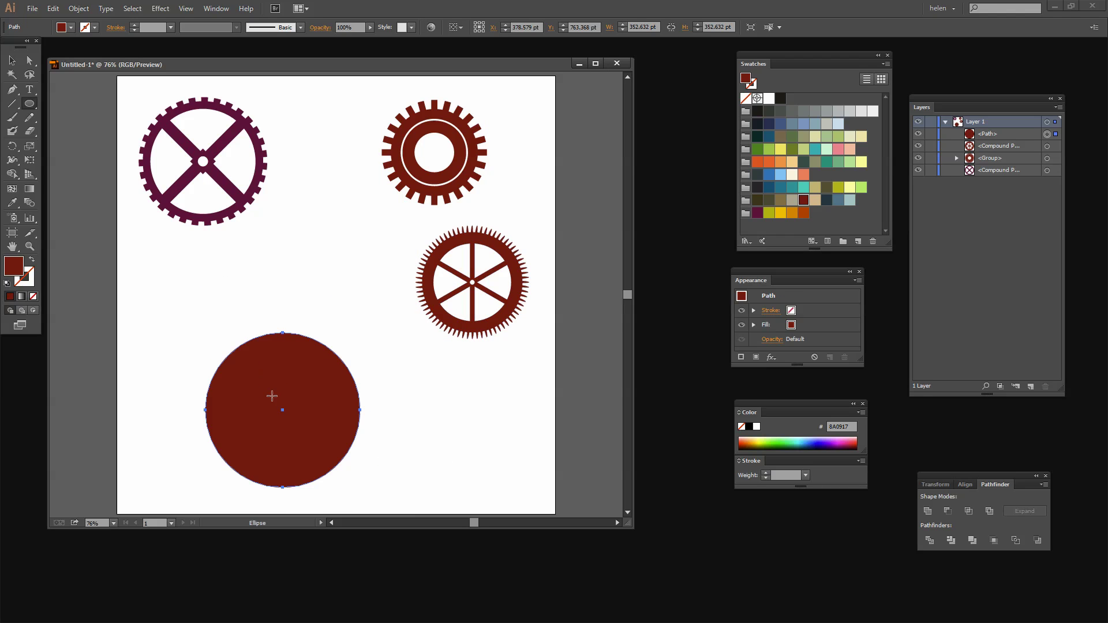
drag(29, 104, 51, 107)
drag(285, 269, 295, 301)
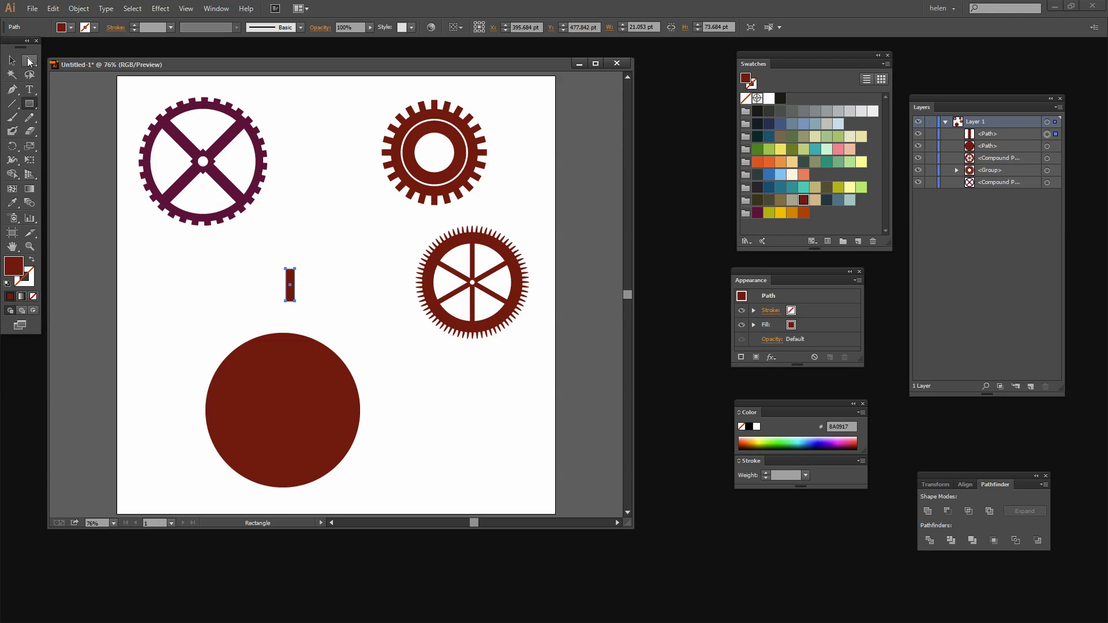
click(29, 61)
click(327, 314)
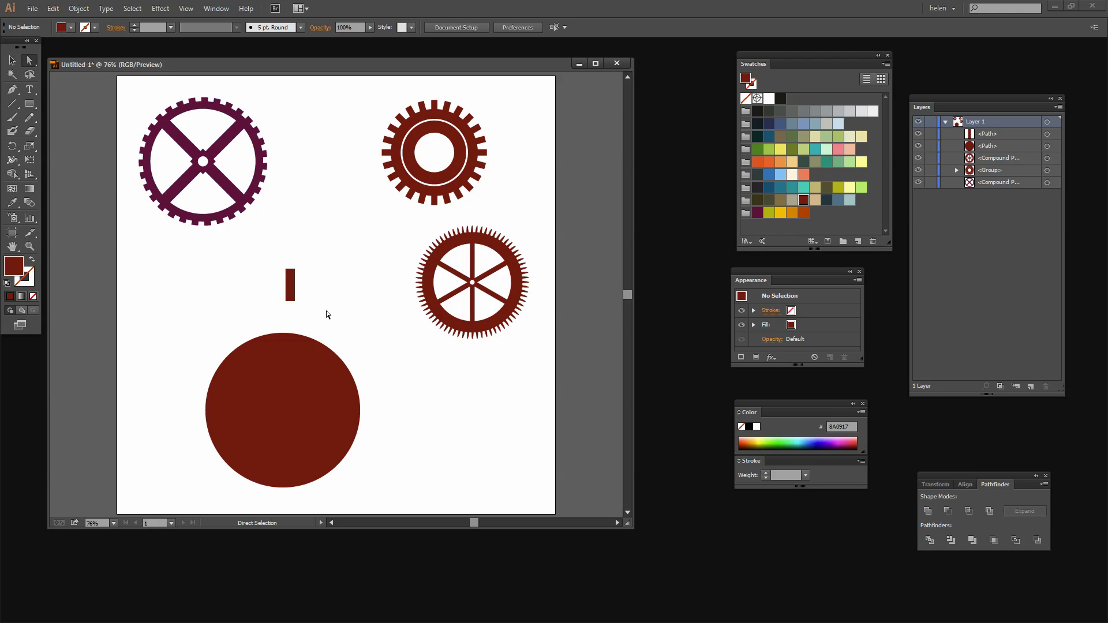
Shift the upright rectangle's two bottom corner points sideways and slightly up to slant it into a tooth about 63 by 59 pt
drag(324, 309, 262, 292)
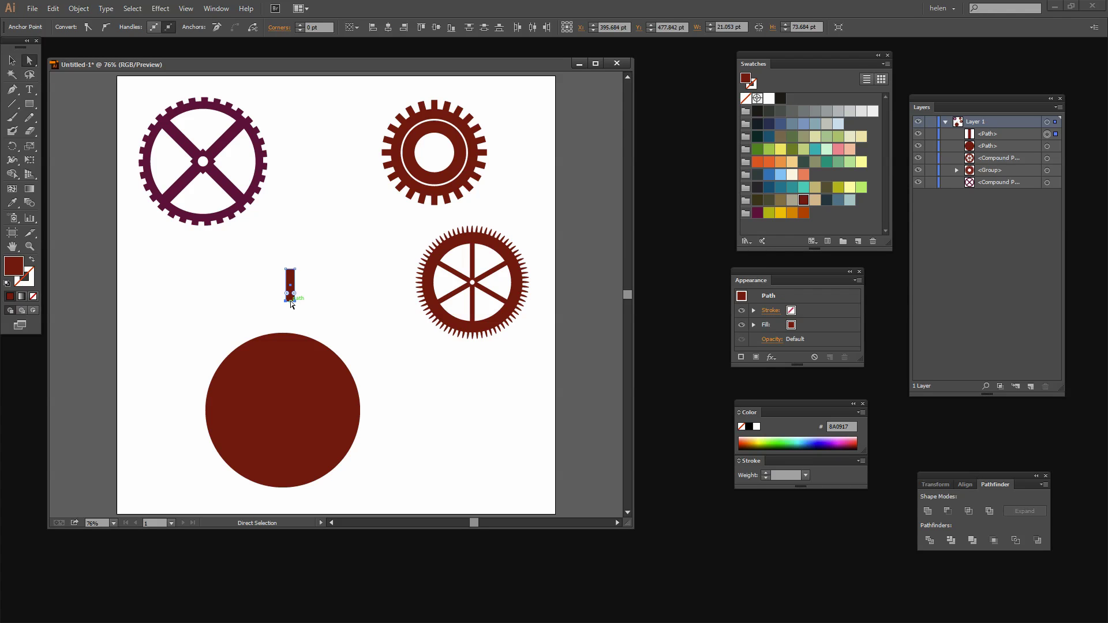
drag(290, 300, 270, 295)
click(297, 304)
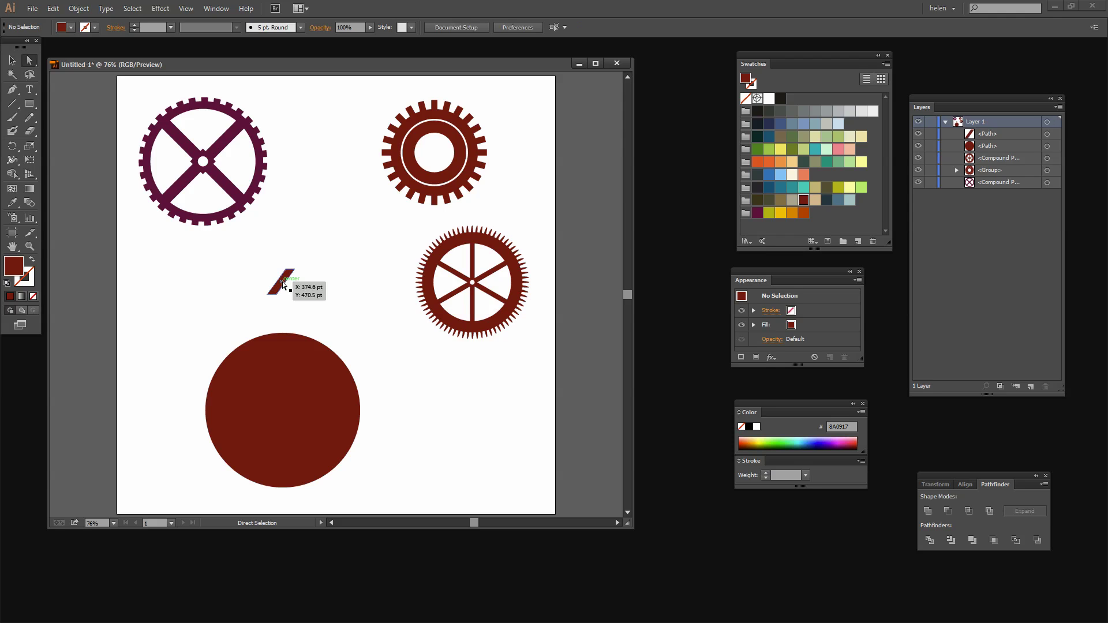
Move the slanted tooth down across the large circle's upper edge and slant it further to about 108 pt wide
click(282, 284)
click(12, 61)
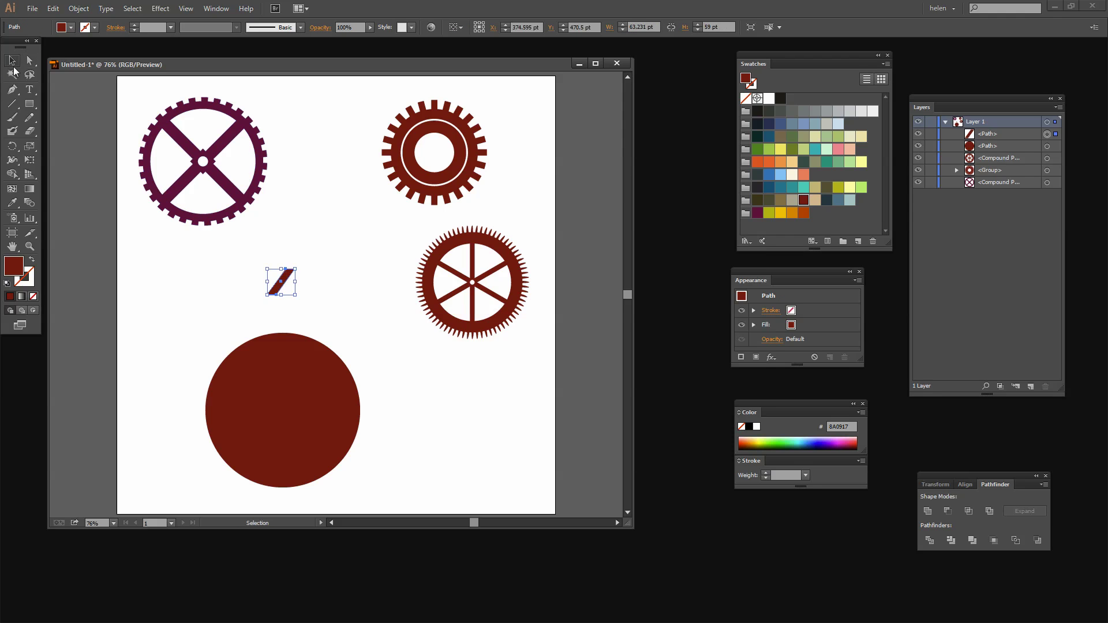
drag(298, 283, 294, 338)
click(337, 331)
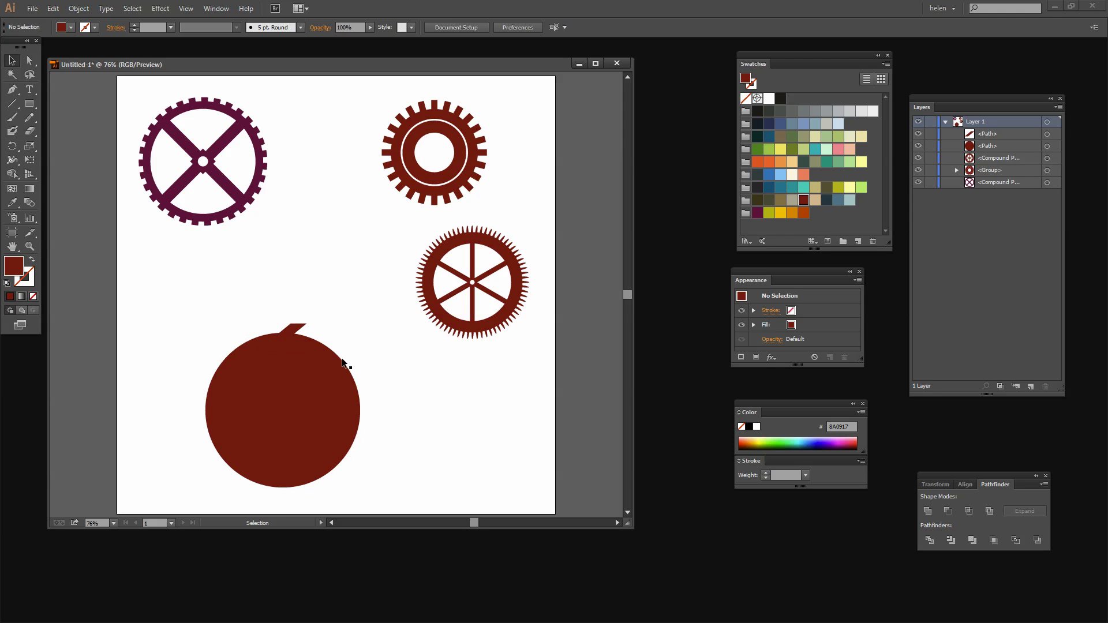
Align the slanted tooth and the large circle on their horizontal centres, and deselect them
click(299, 325)
drag(217, 302, 363, 496)
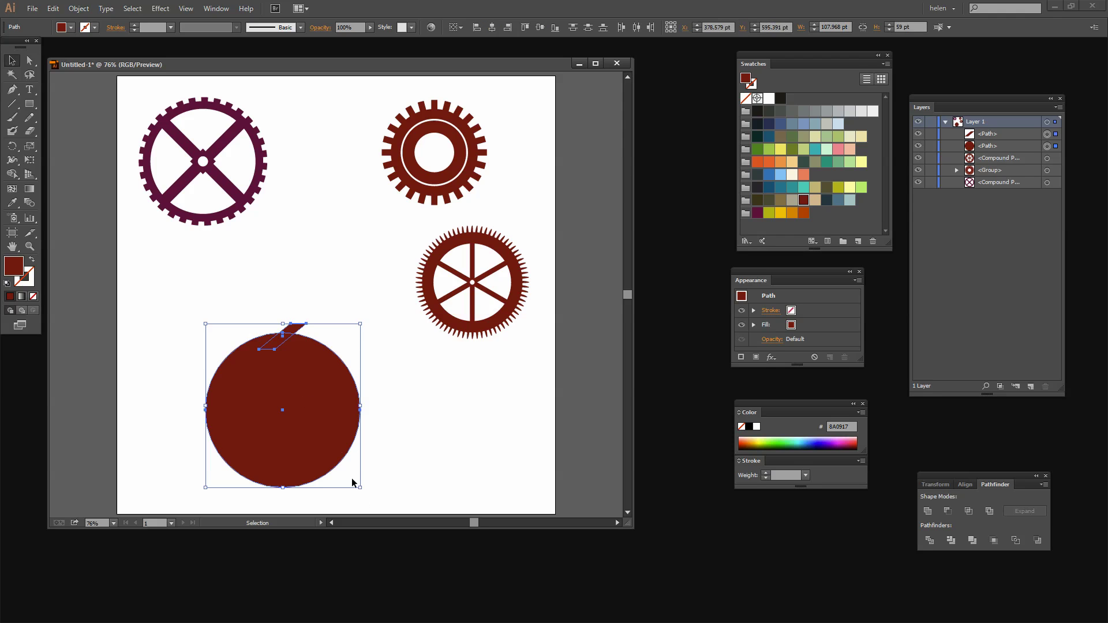
click(494, 29)
click(399, 434)
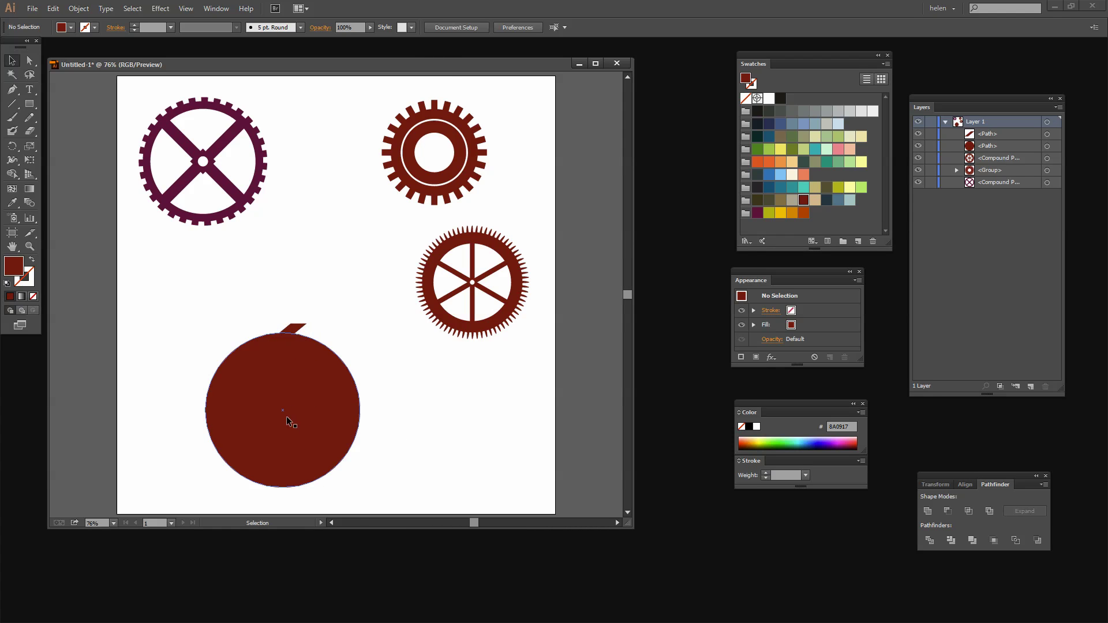
Make a copy of the slanted tooth rotated 15° about the large circle's centre
click(291, 329)
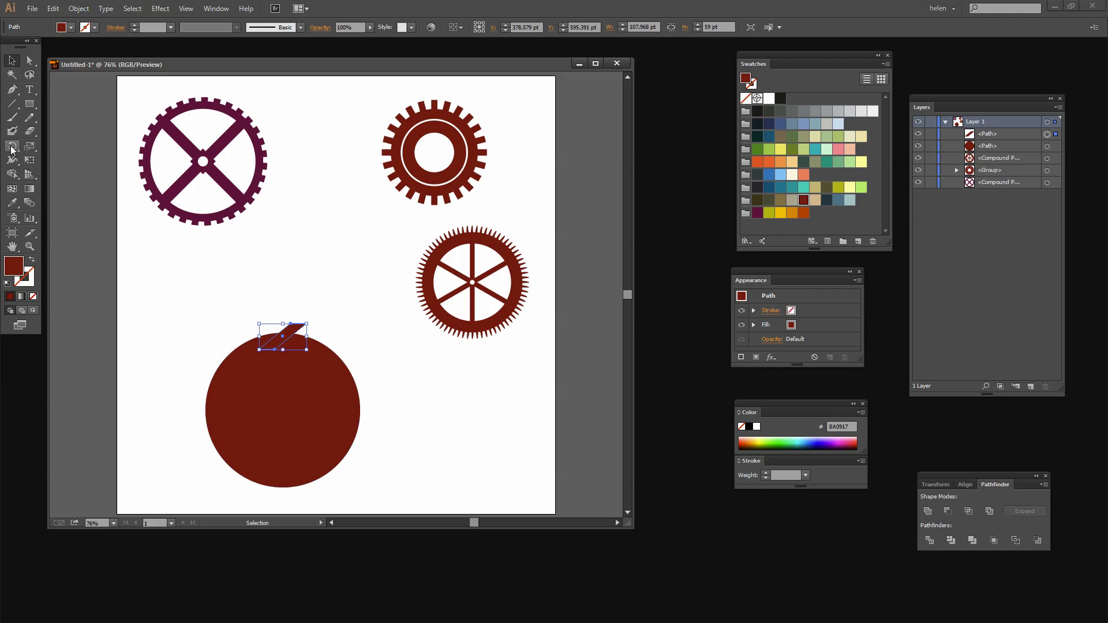
click(11, 147)
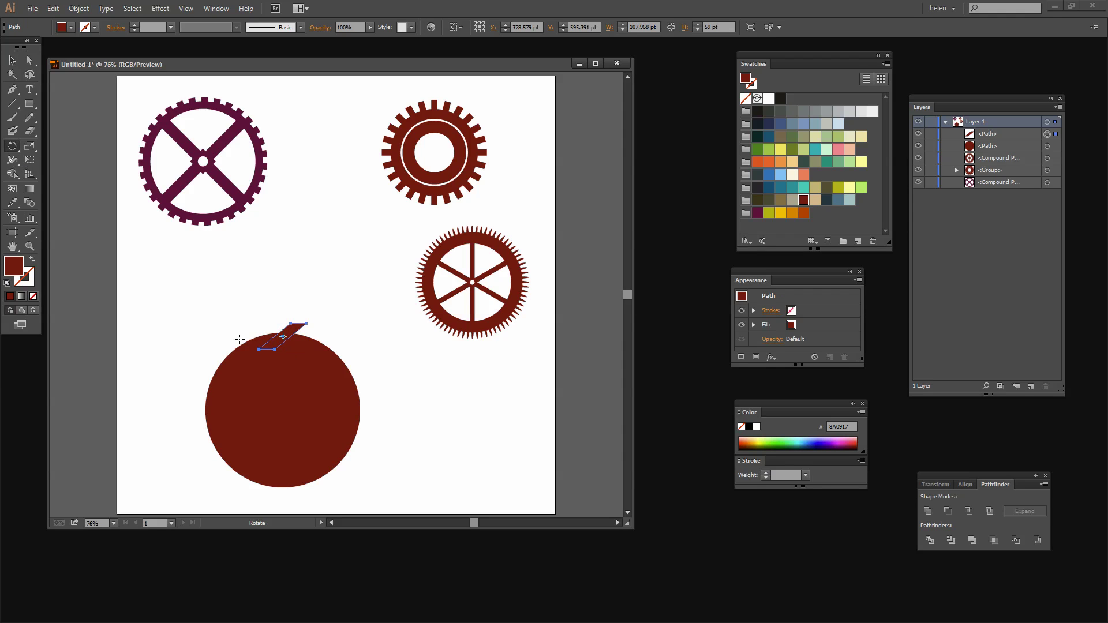
alt+click(283, 410)
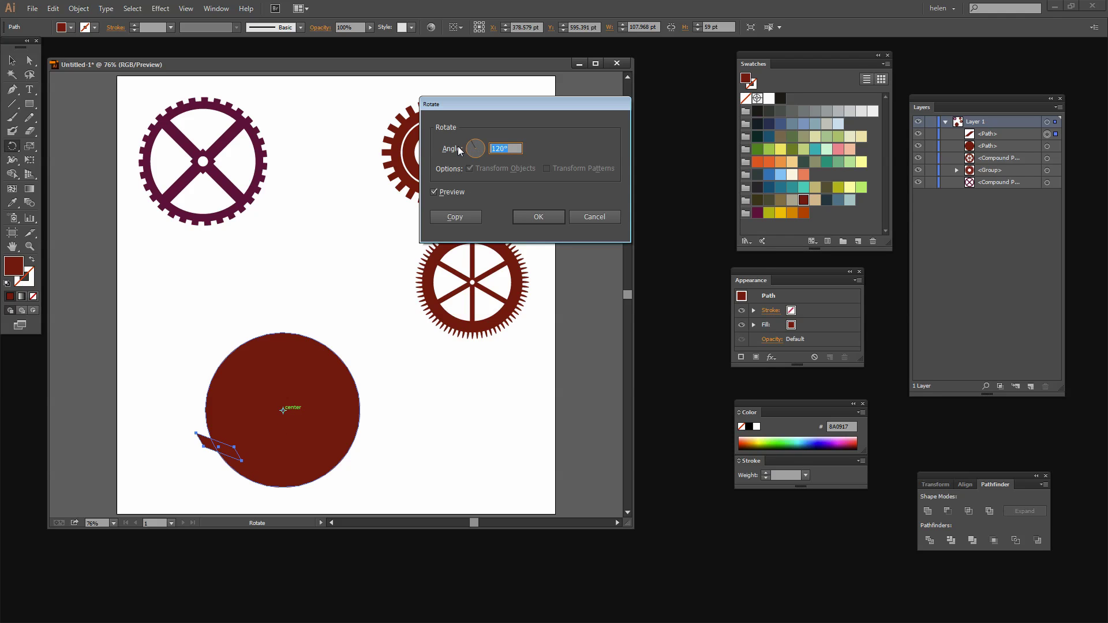
text(15)
key(Tab)
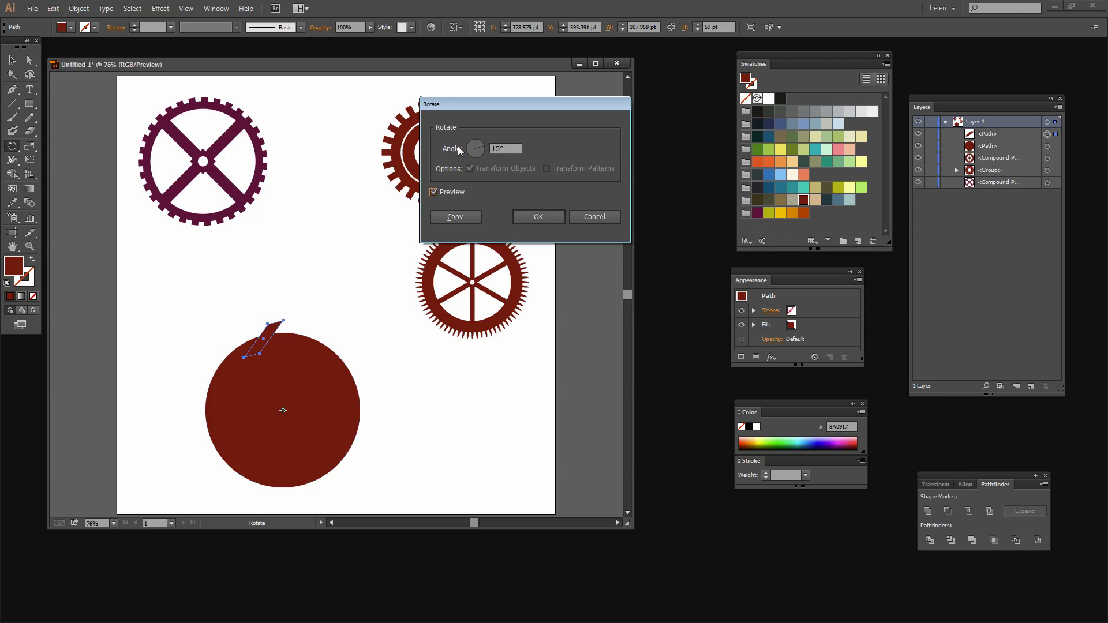
click(455, 218)
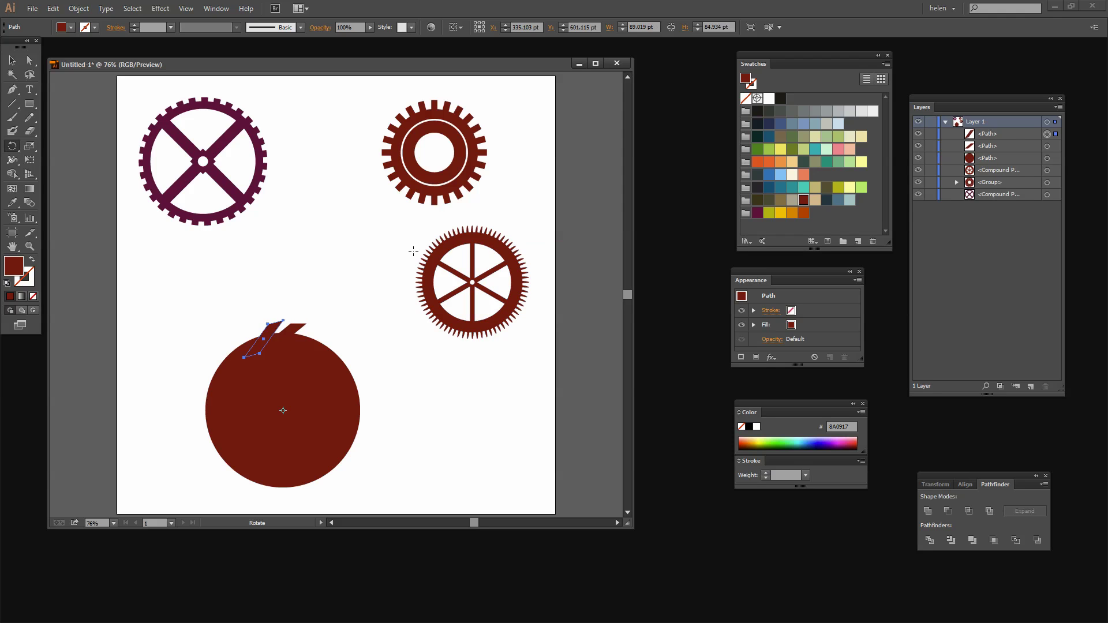
Repeat the rotated tooth copy until slanted teeth surround the whole circle, and deselect the last copy
key(ctrl+d)
key(ctrl+d)
key(ctrl+d)
key(ctrl+d)
key(ctrl+d)
key(ctrl+d)
key(ctrl+d)
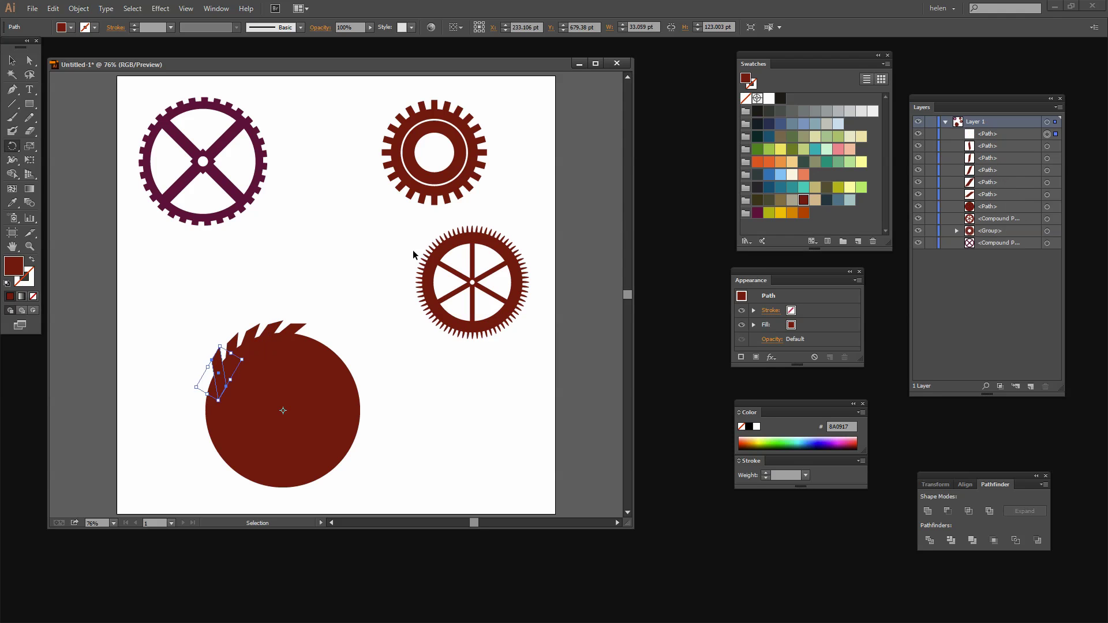
key(ctrl+d)
key(ctrl+d)
key(ctrl+d)
key(ctrl+d)
key(ctrl+d)
key(ctrl+d)
key(ctrl+d)
key(ctrl+d)
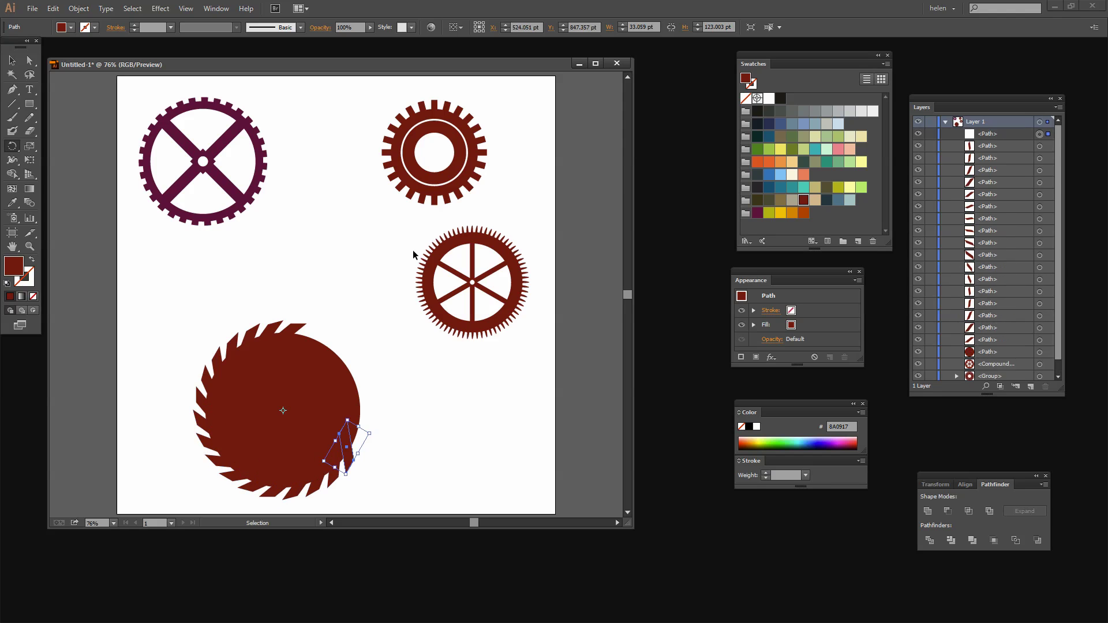
key(ctrl+d)
key(ctrl+d)
key(ctrl+d)
key(ctrl+d)
key(ctrl+d)
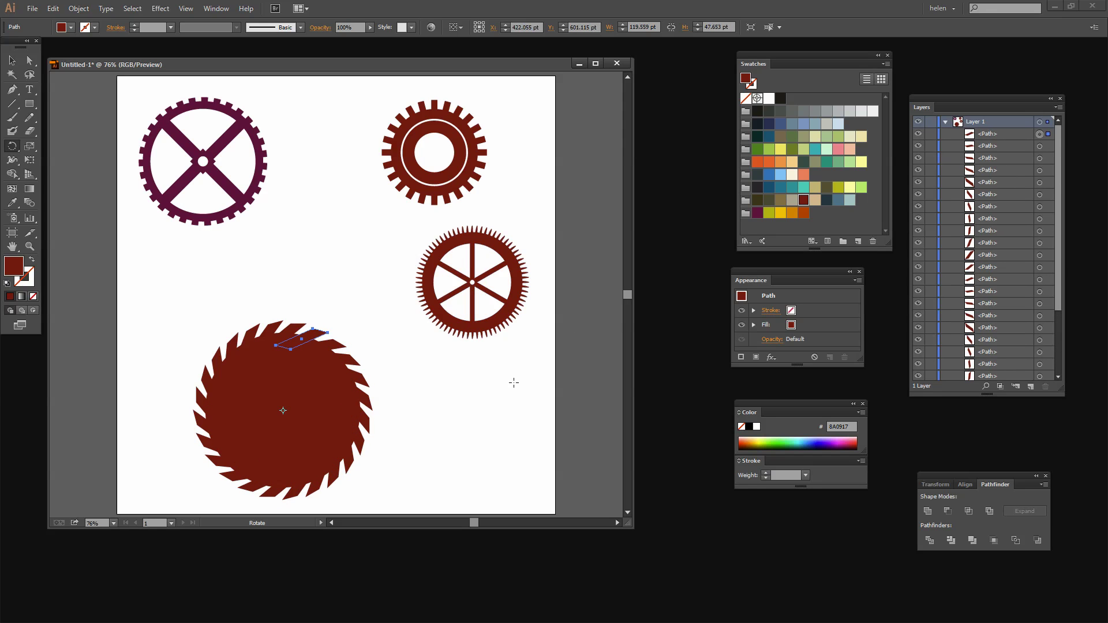
key(v)
click(480, 409)
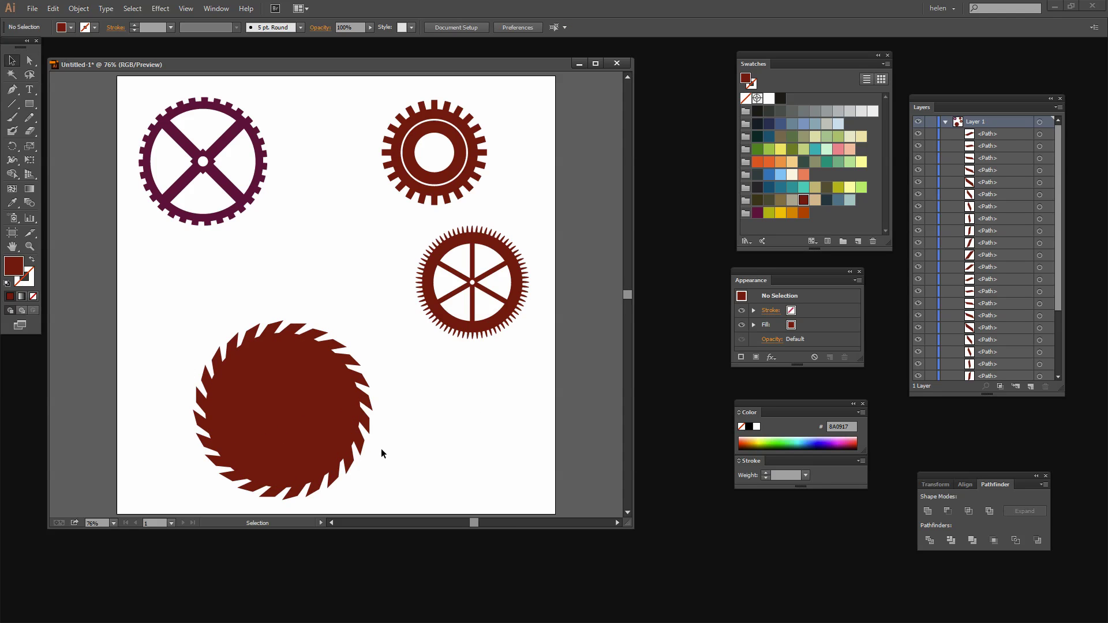
Draw a teal blue circle about 33 pt in diameter outward from the centre of the new gear
click(31, 107)
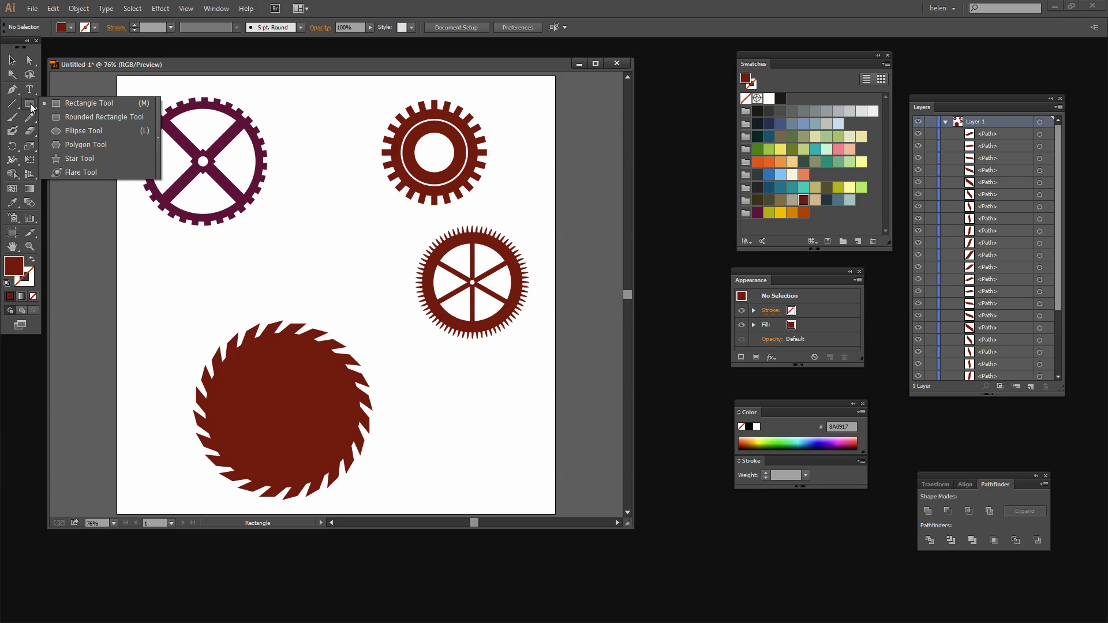
click(62, 131)
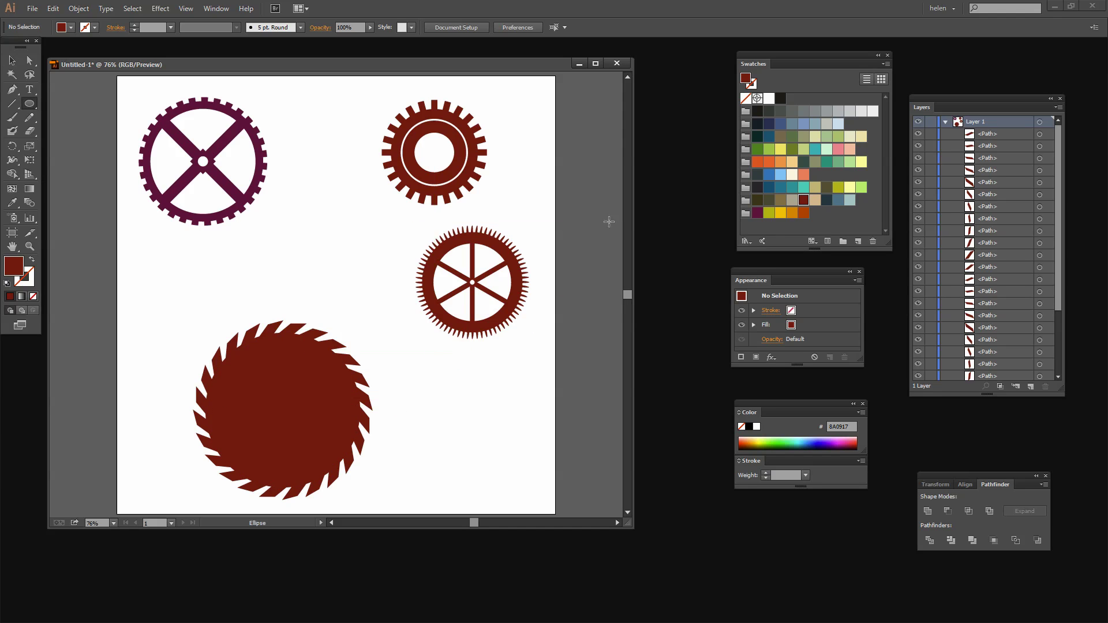
click(782, 189)
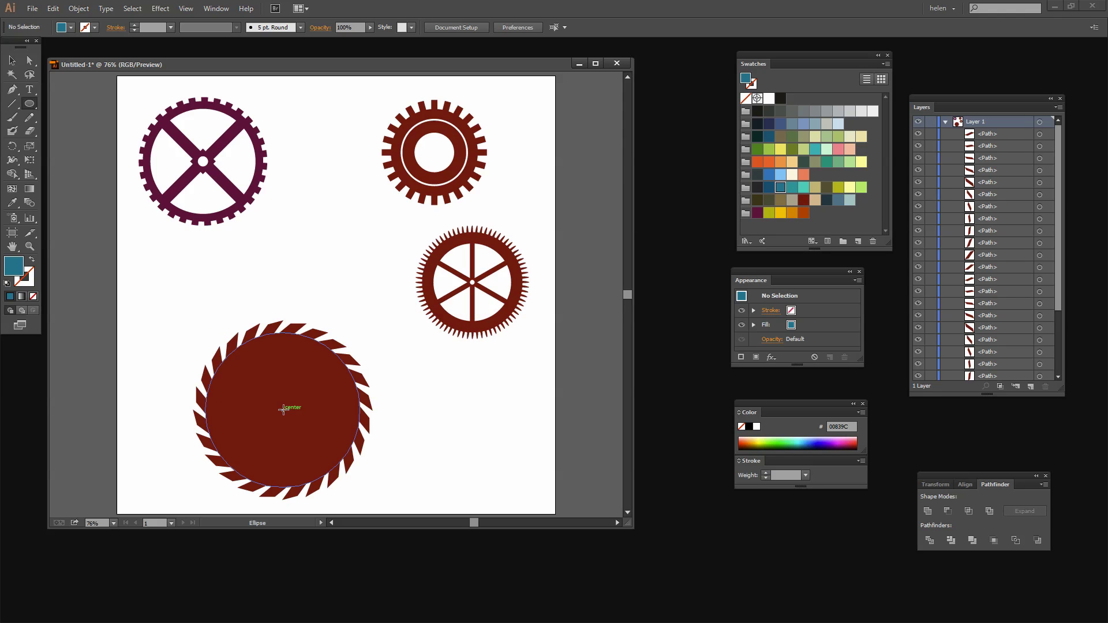
drag(283, 409, 277, 404)
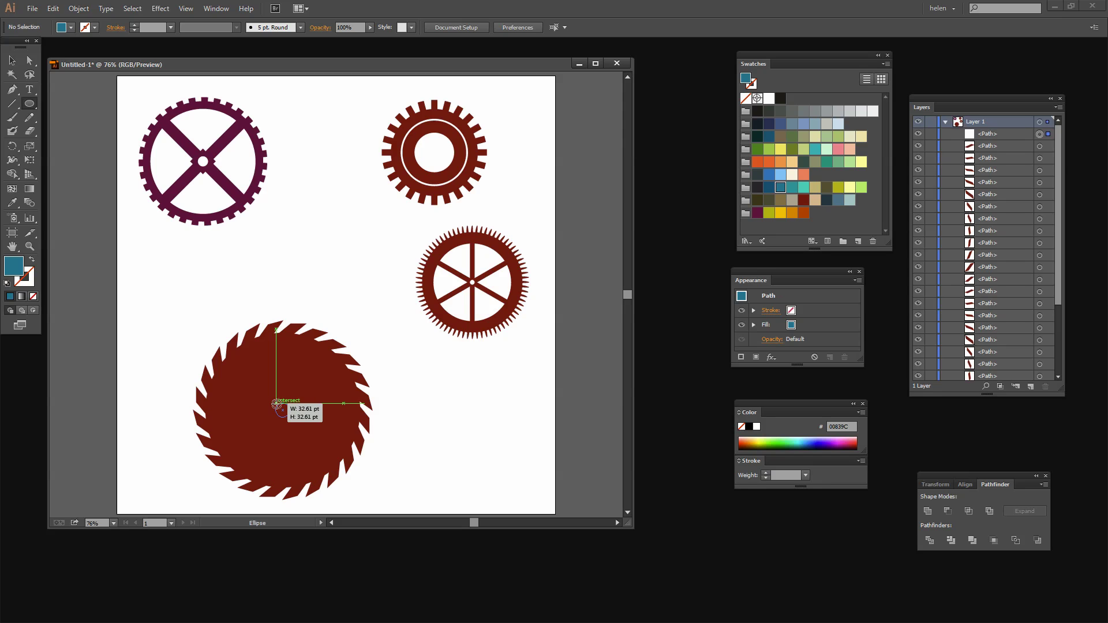
key(v)
click(481, 463)
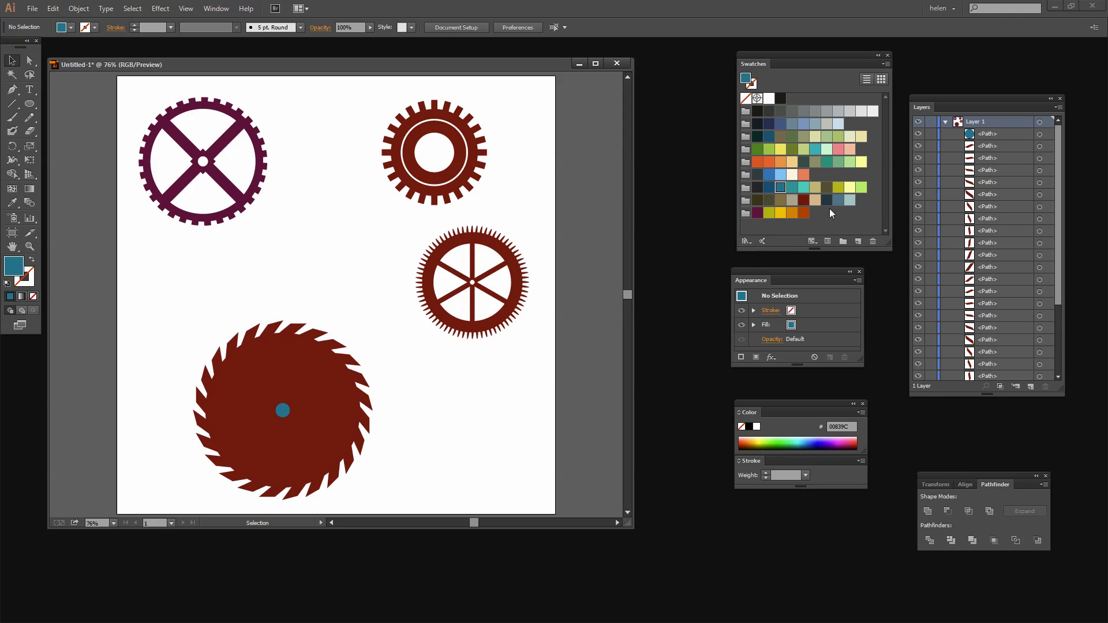
Draw a light green circle about 63 pt in diameter and place it between the gear's hub circle and its upper edge
click(862, 188)
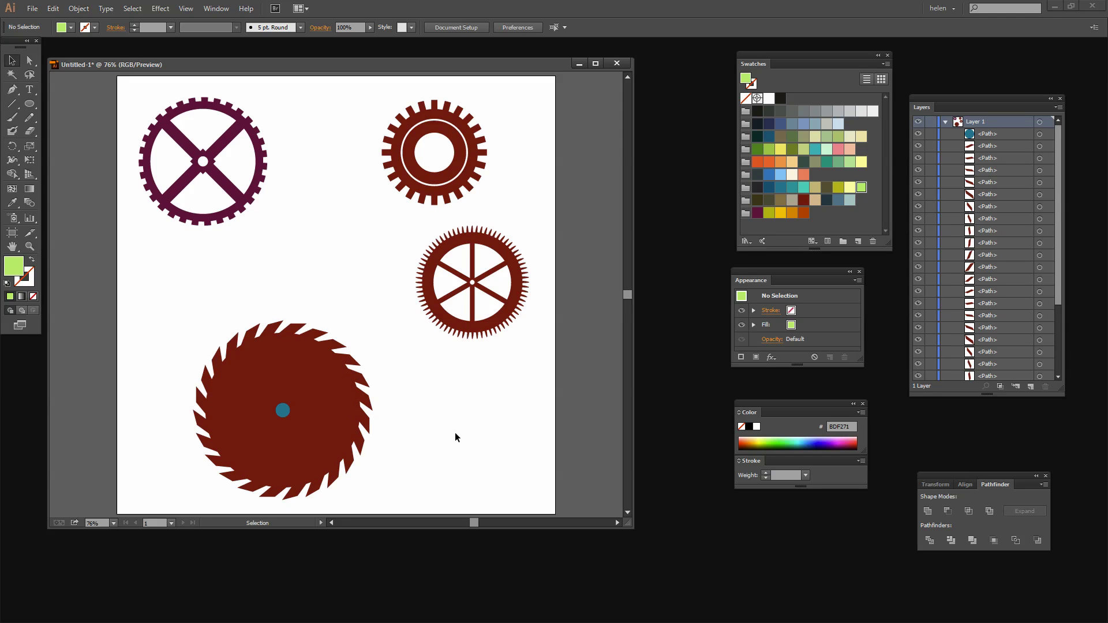
click(30, 103)
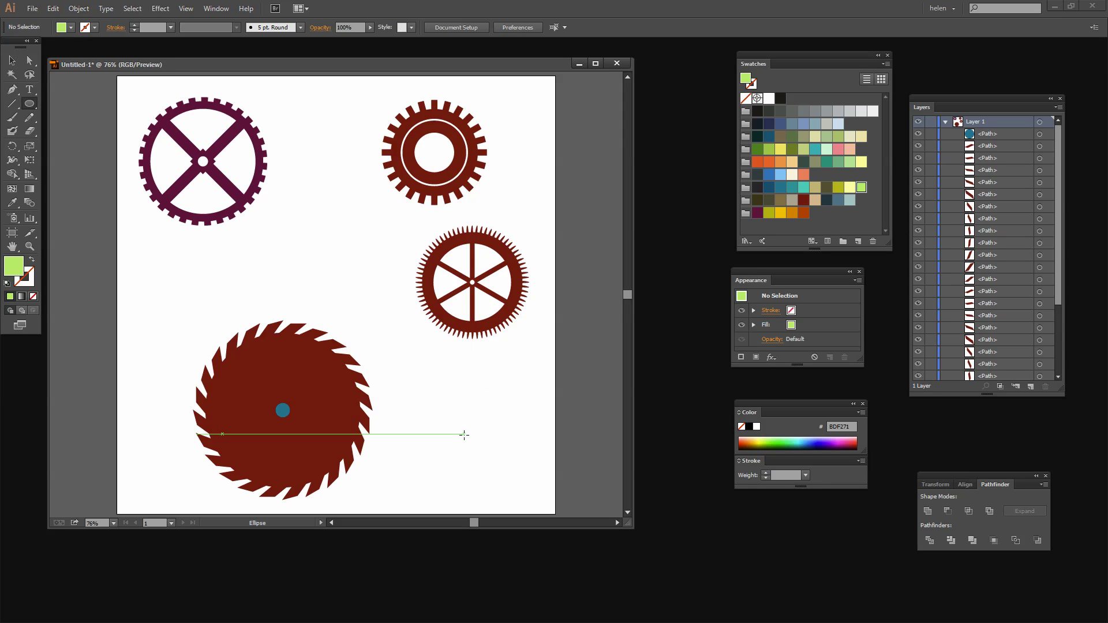
drag(464, 435, 293, 365)
key(v)
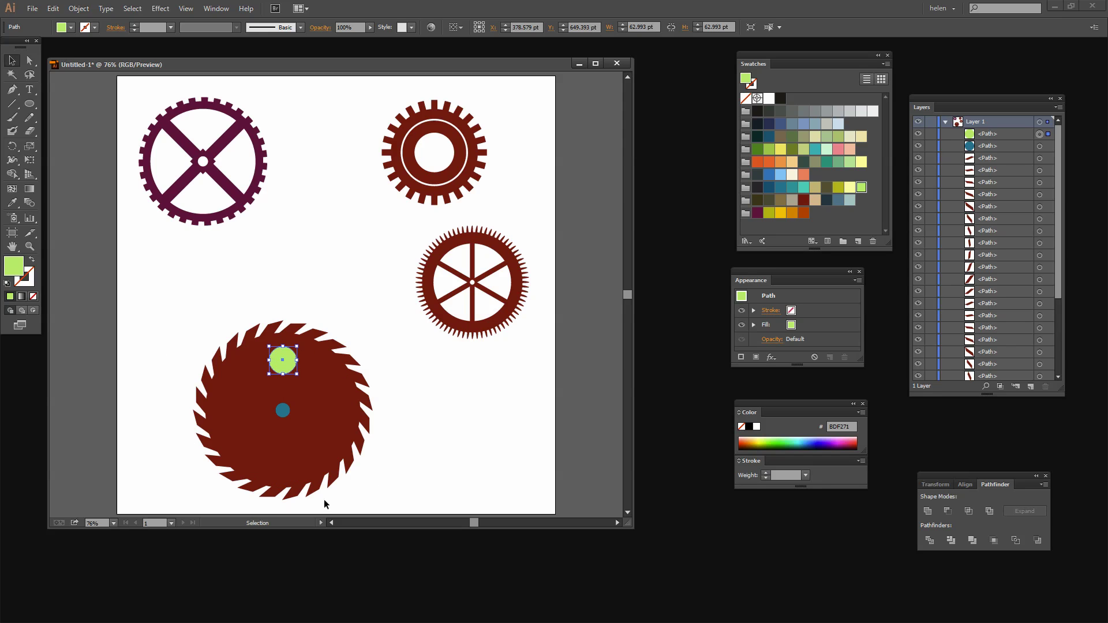
click(151, 299)
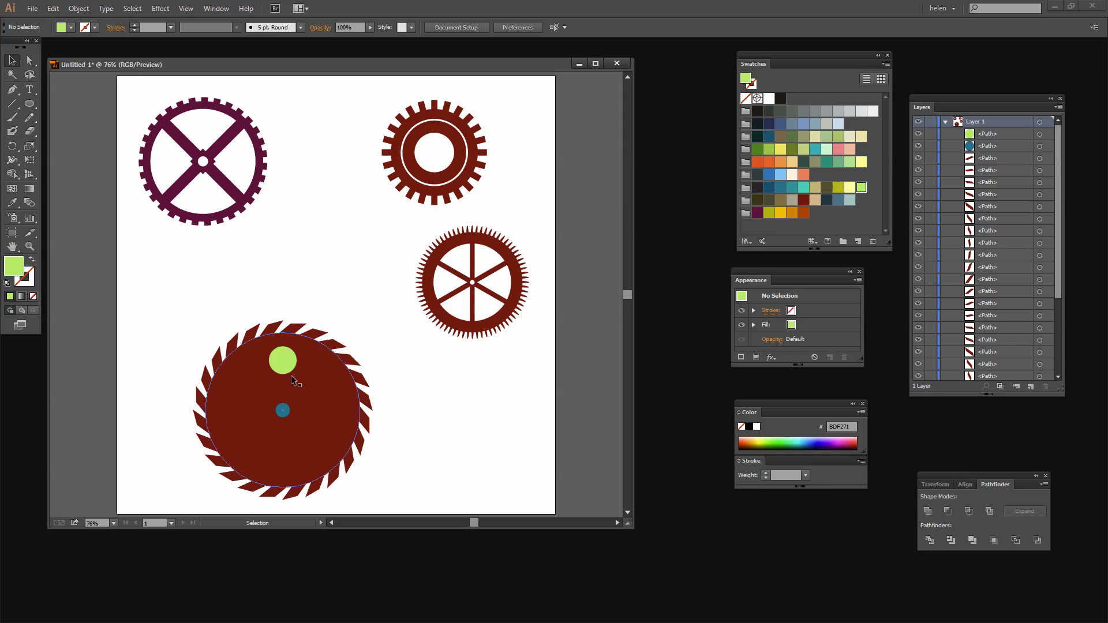
Align the light green circle horizontally with the centre of the large dark red circle, and deselect both
click(314, 399)
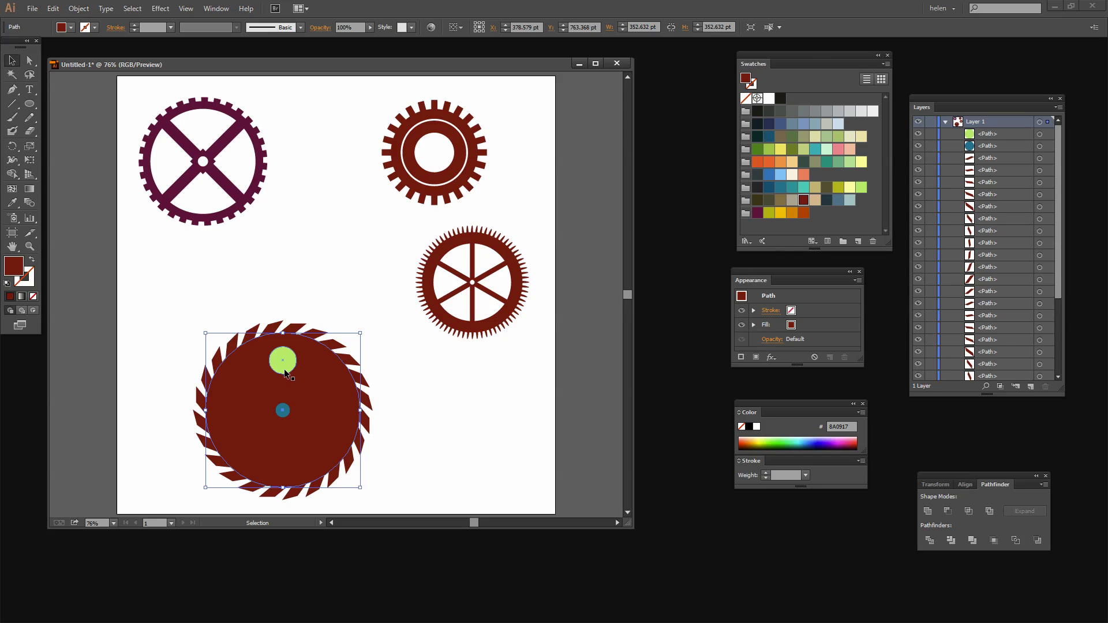
shift+click(284, 369)
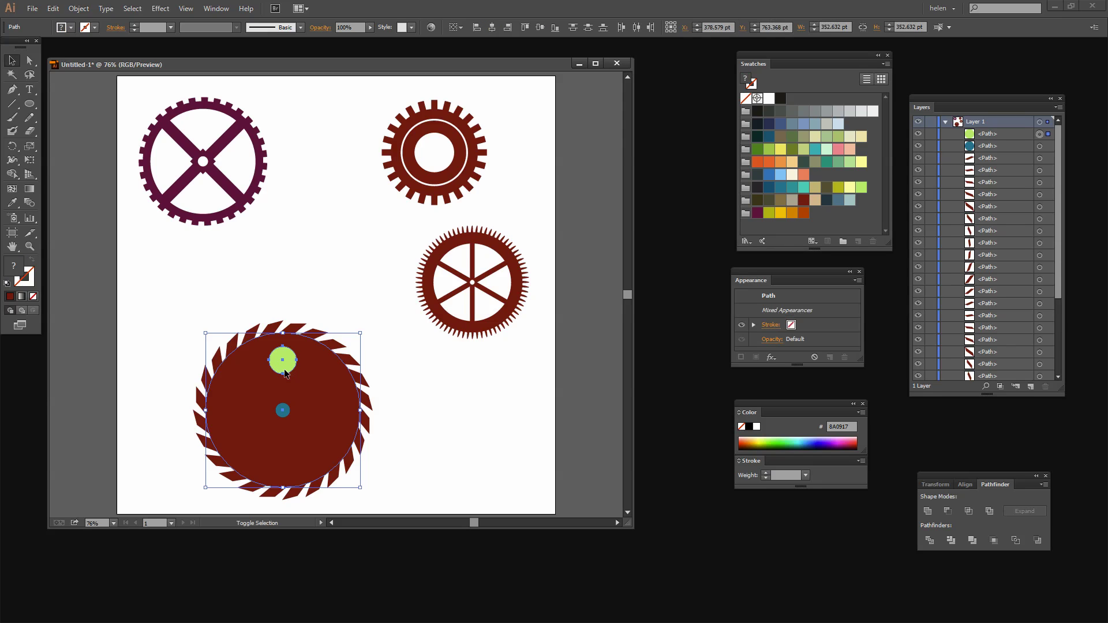
click(492, 27)
click(446, 414)
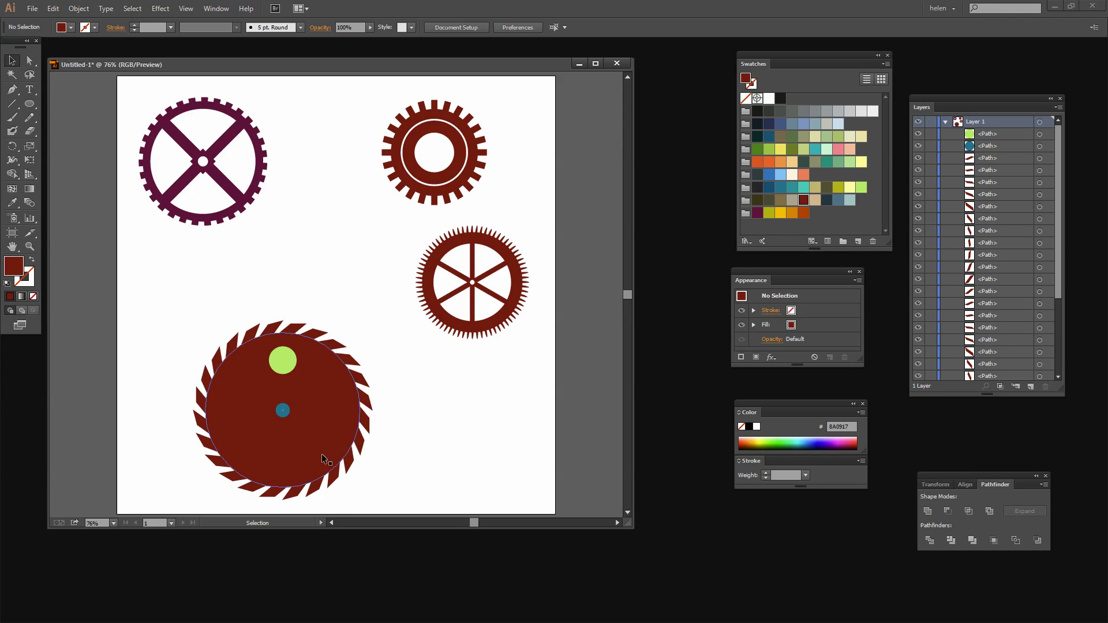
Copy the light green circle around the gear's centre at 120° intervals to make three evenly spaced circles, and deselect them
click(286, 360)
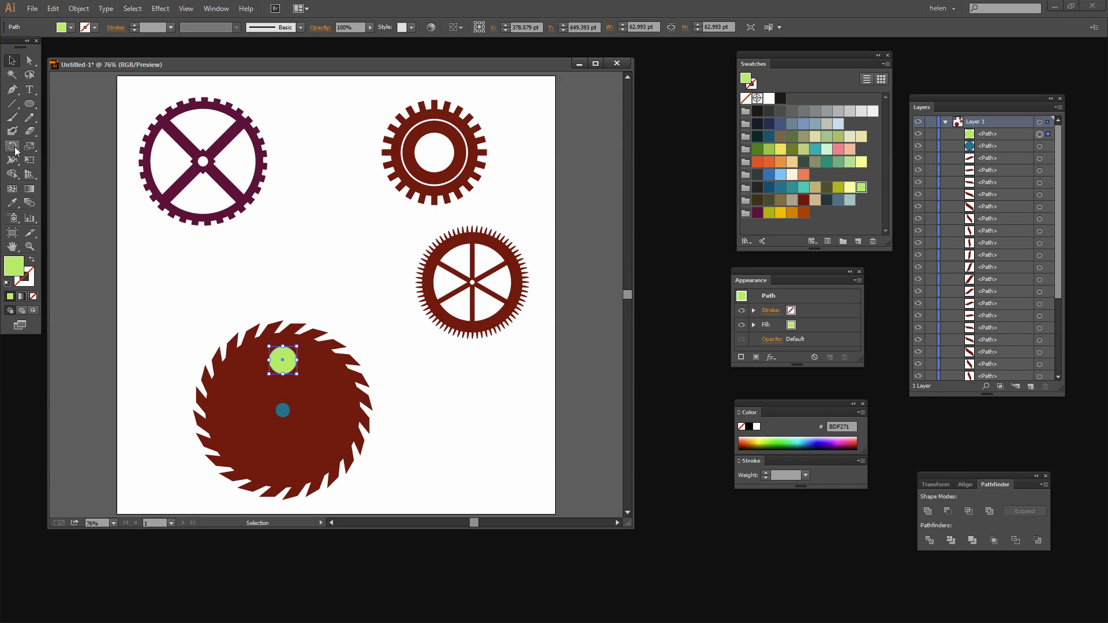
click(12, 147)
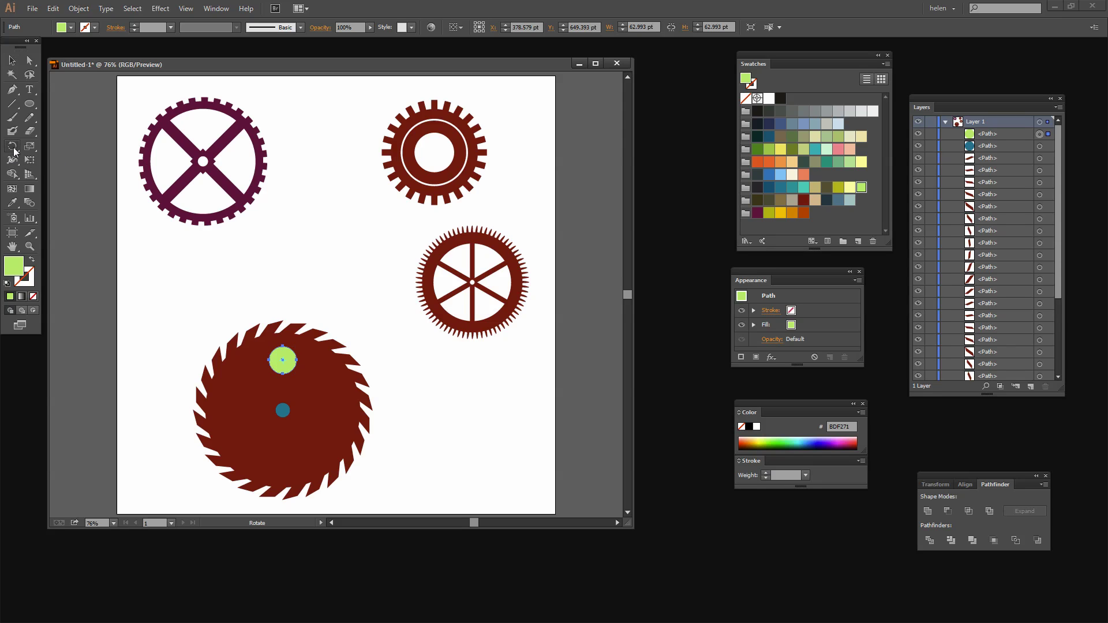
alt+click(282, 411)
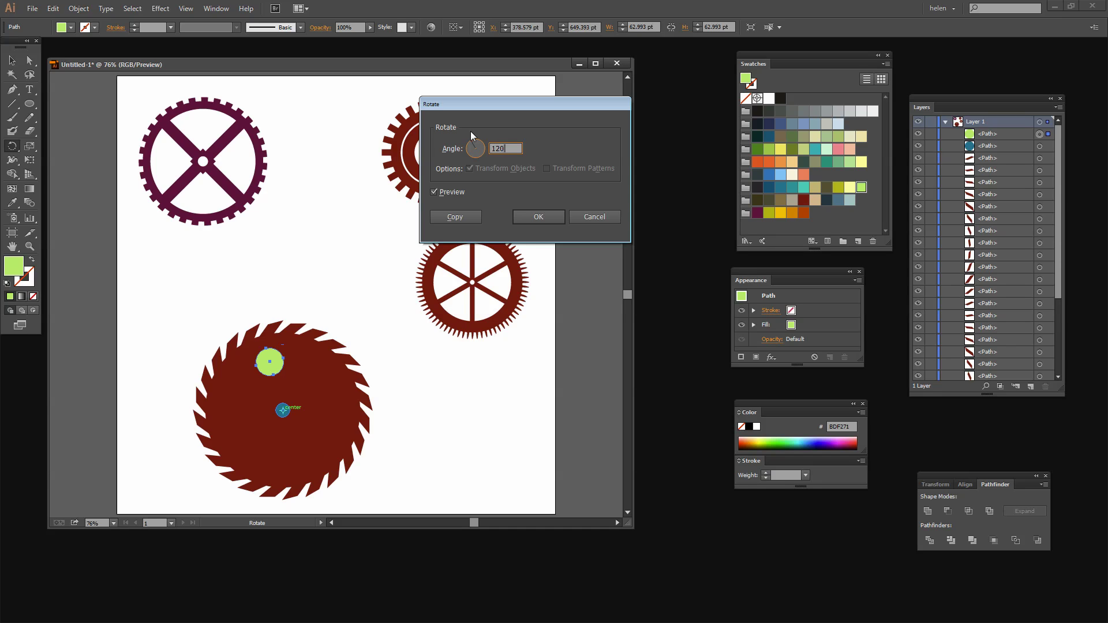
click(453, 217)
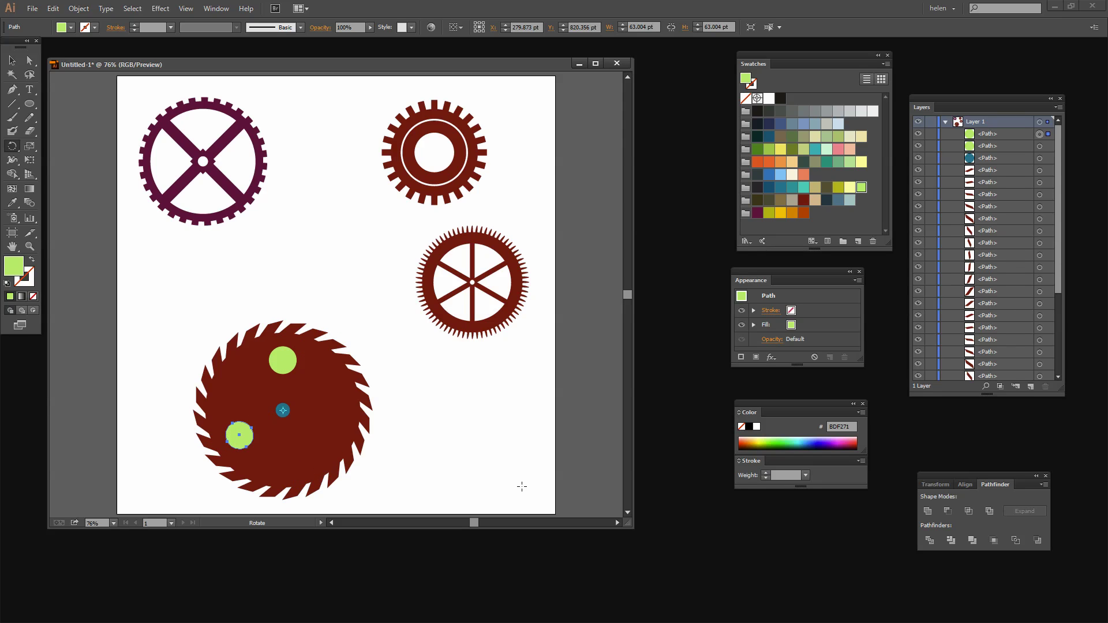
key(v)
key(ctrl+d)
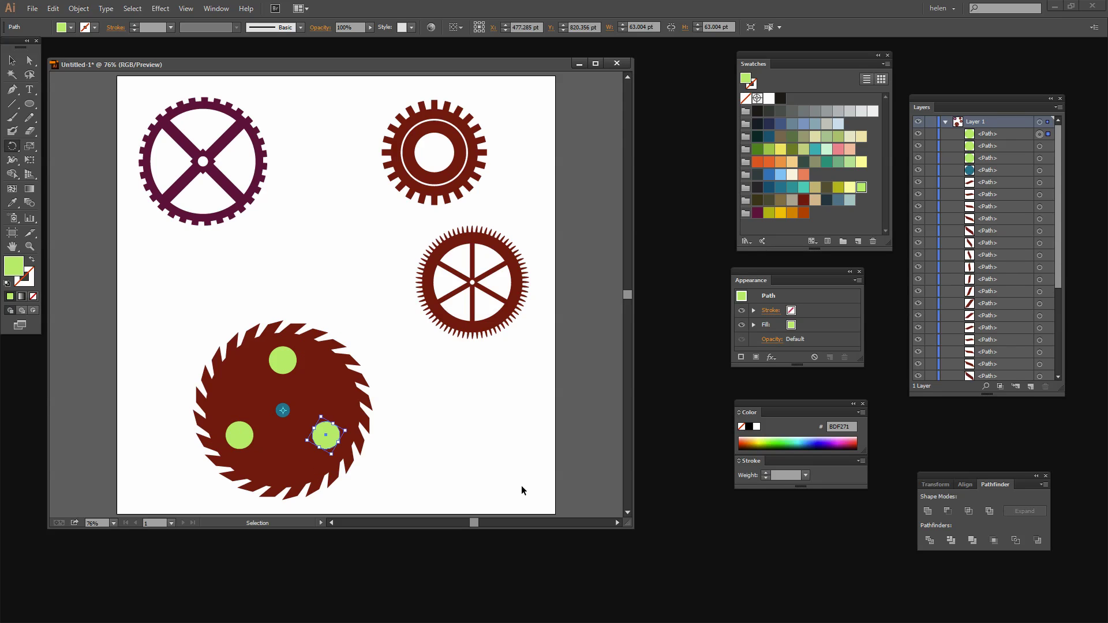
key(r)
key(v)
click(467, 417)
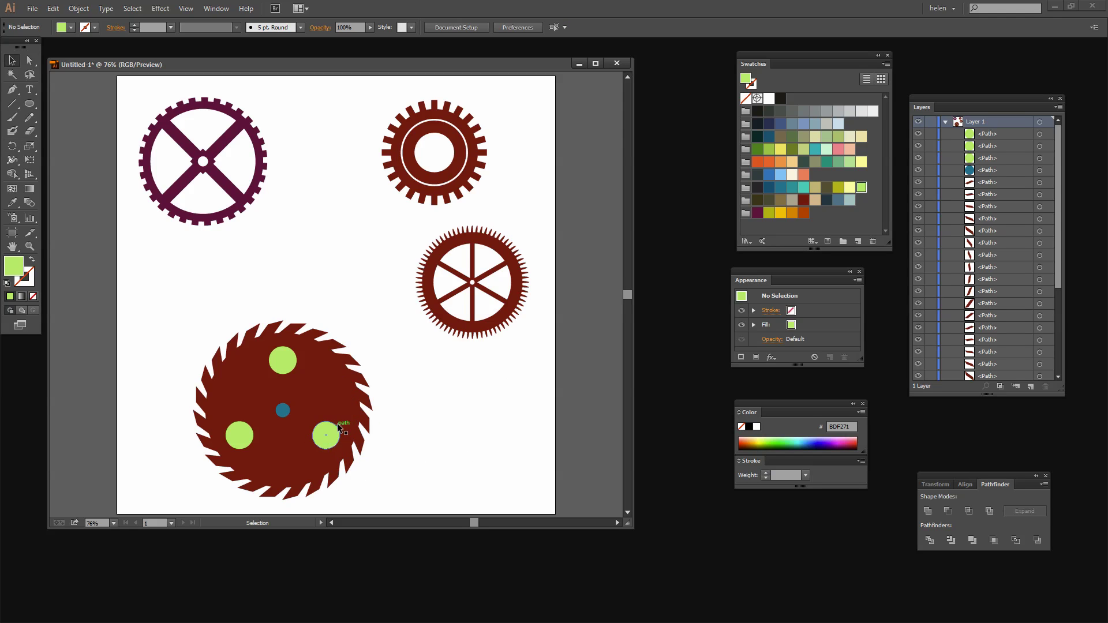
Isolate Layer 1 and hide the three light green circles and the teal hub circle
double_click(312, 392)
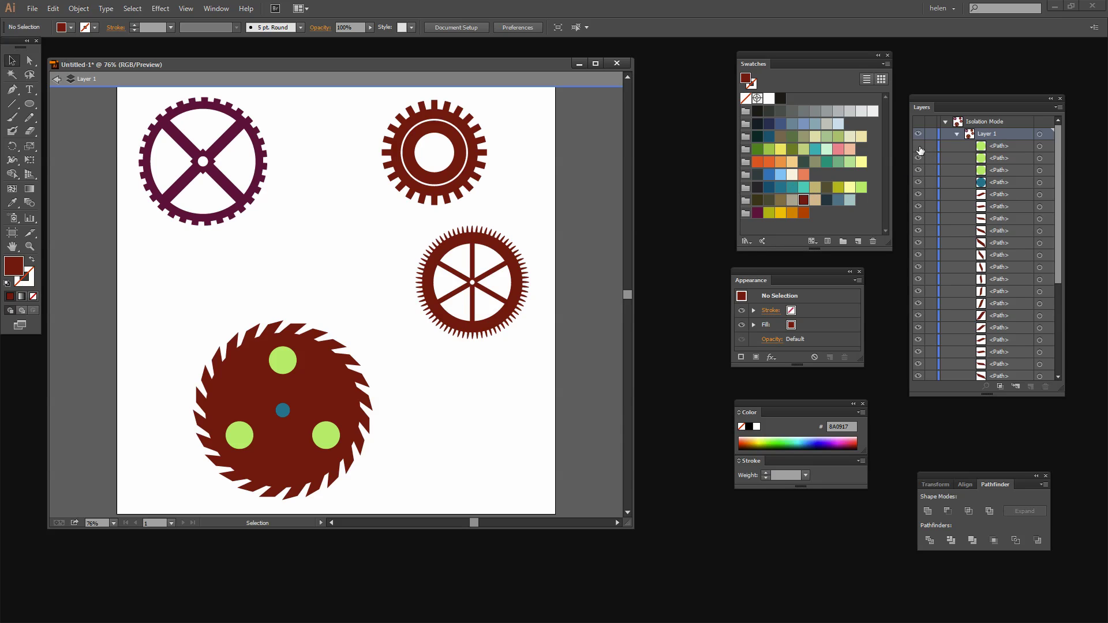
drag(920, 151, 916, 183)
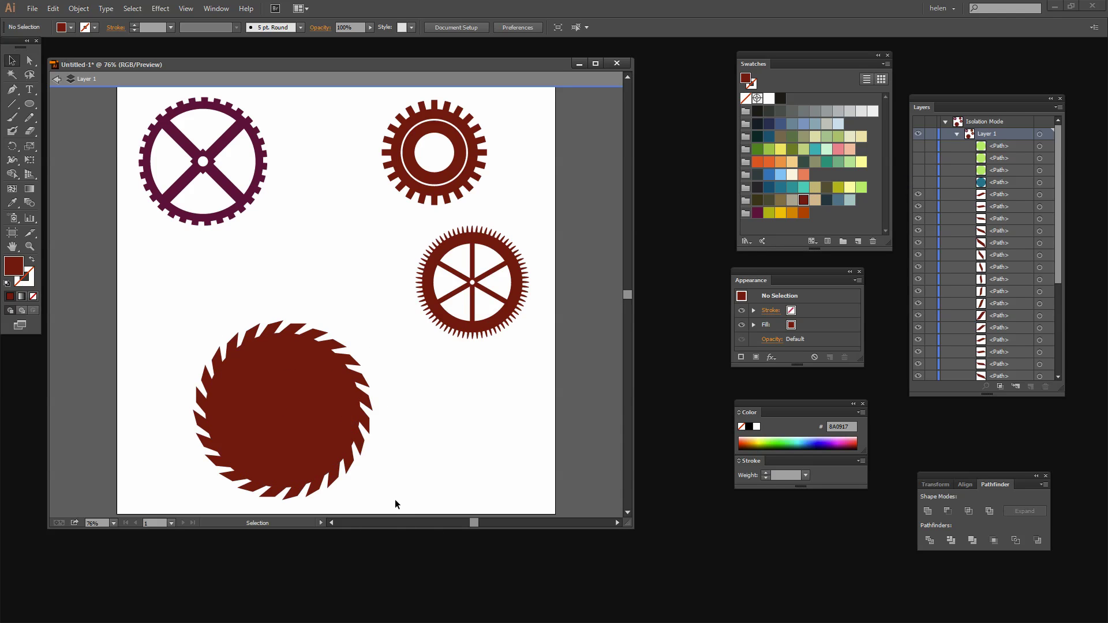
Unite the large dark red circle and all its saw teeth into one shape, and deselect it
drag(394, 501, 182, 310)
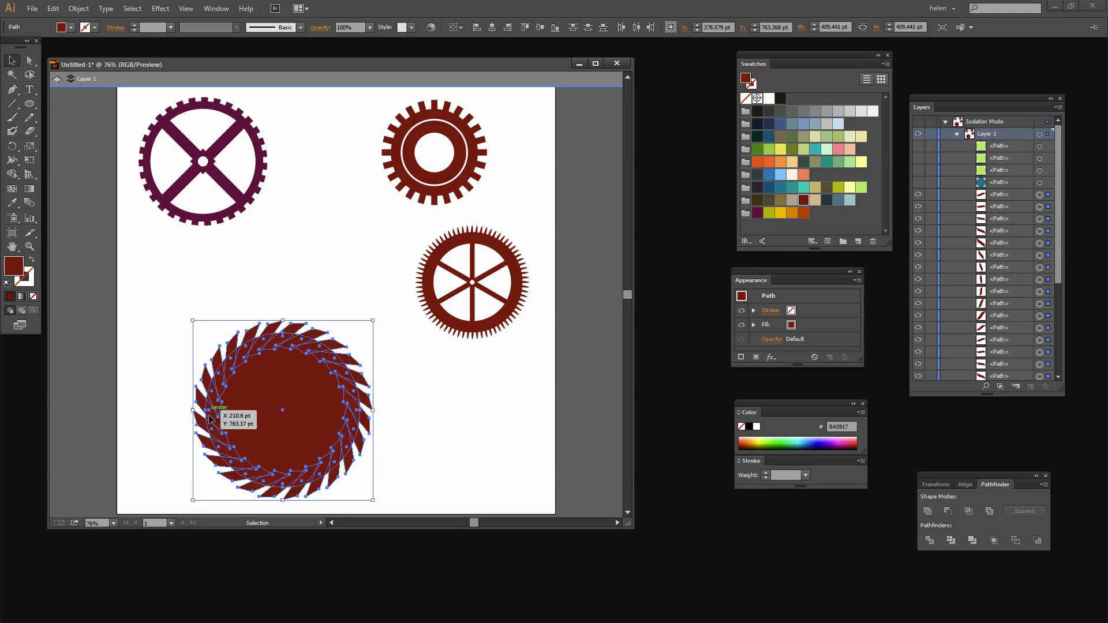
click(928, 511)
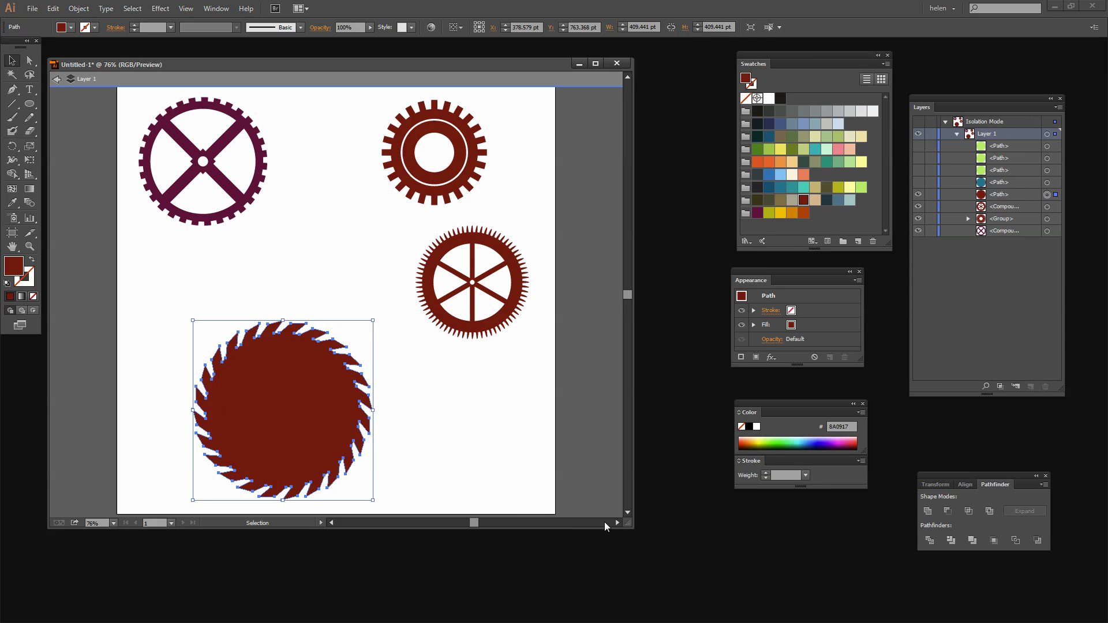
click(448, 470)
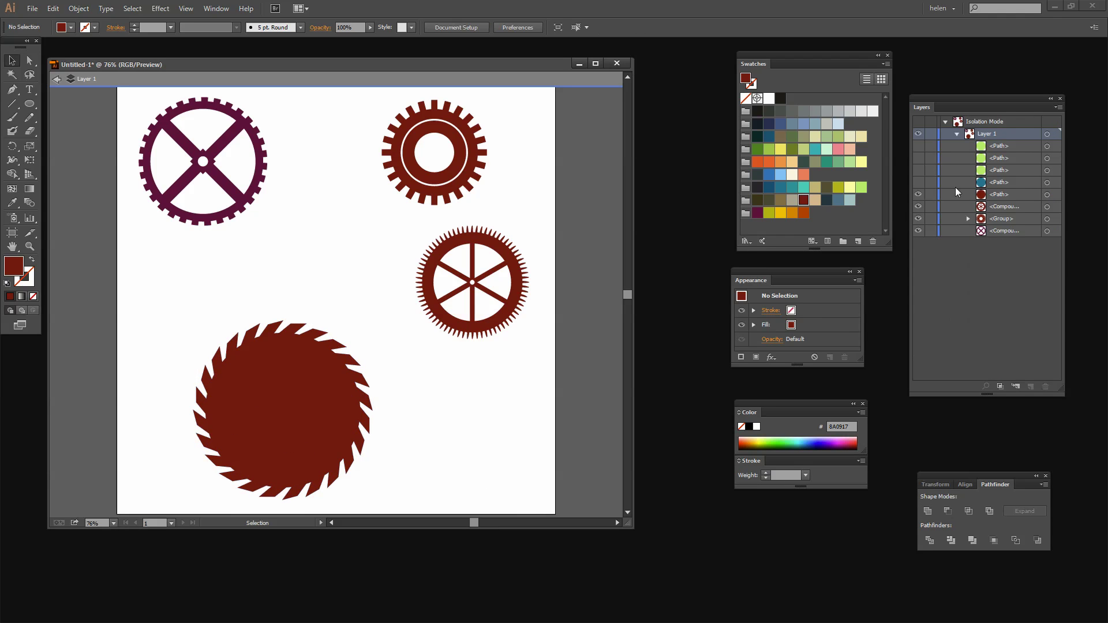
Show the teal hub circle and subtract it from the saw-toothed gear to cut the centre hole
click(918, 183)
drag(355, 479, 173, 314)
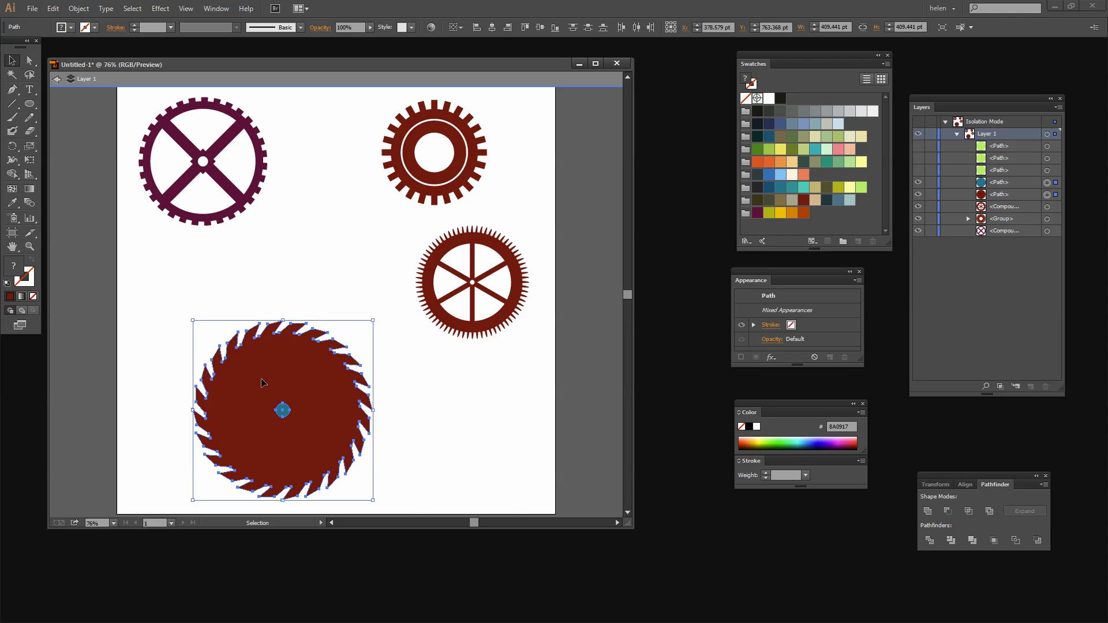
click(946, 511)
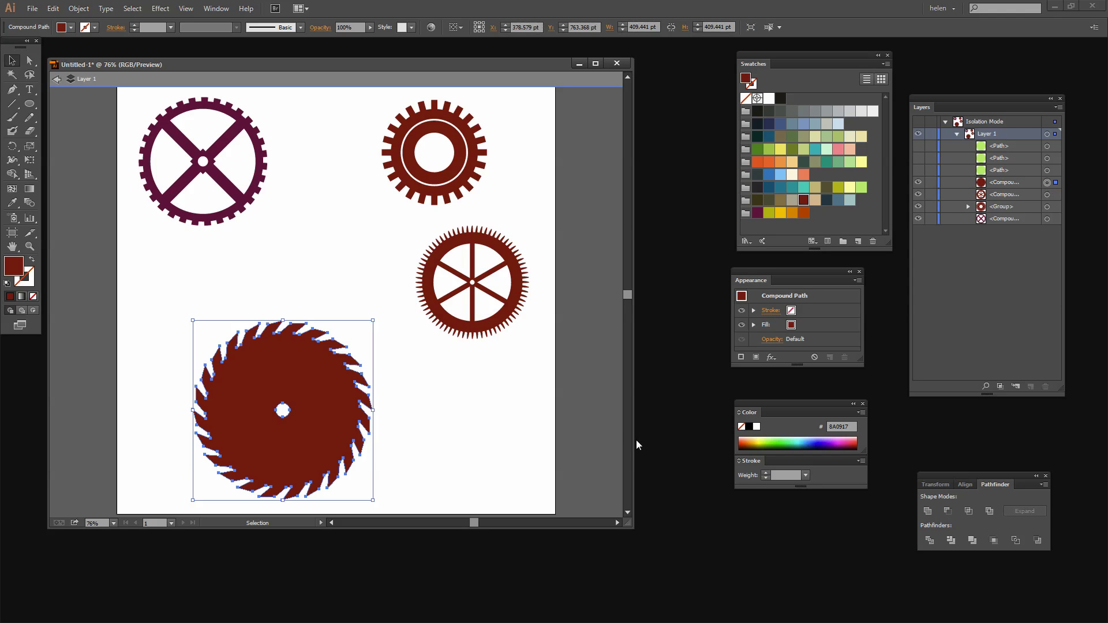
click(467, 409)
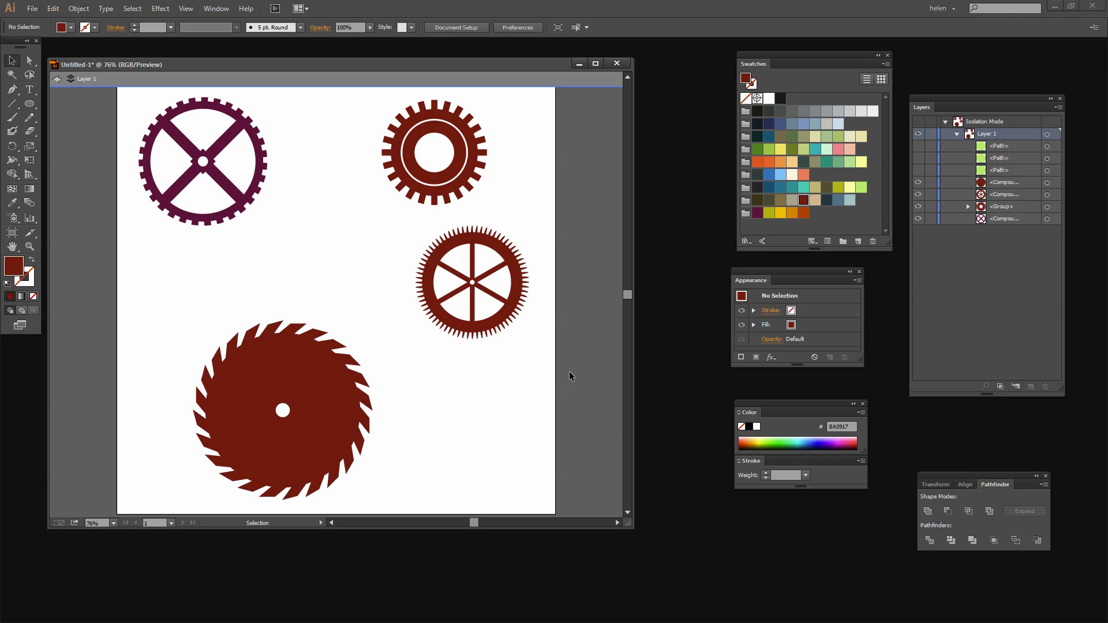
Show the light green circle above the hub and subtract it from the saw-toothed gear
click(917, 170)
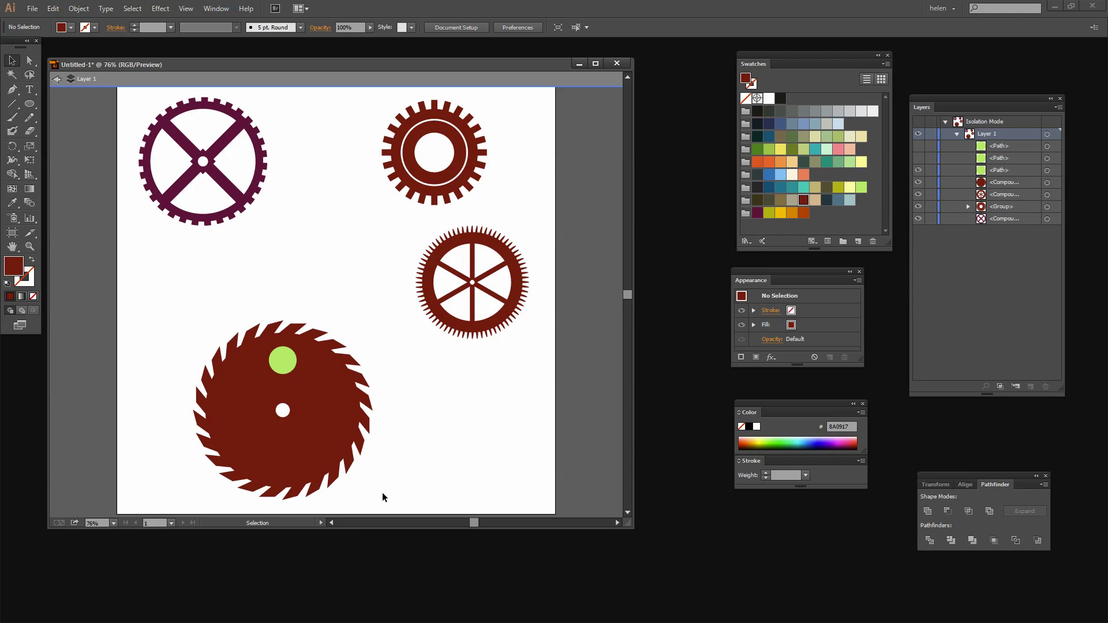
drag(382, 495, 190, 295)
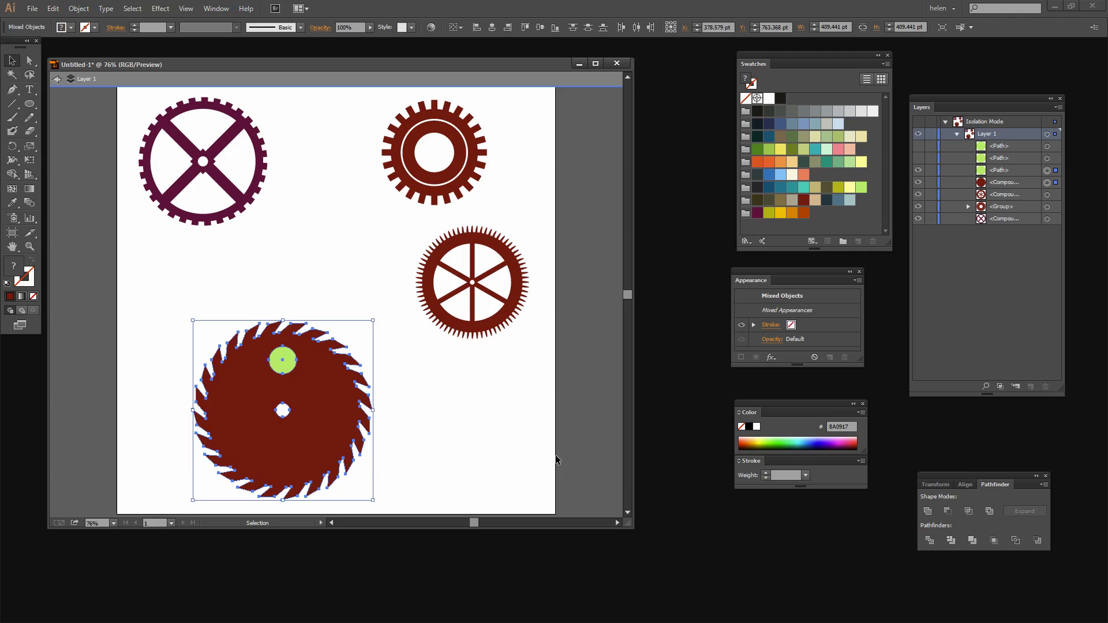
click(948, 512)
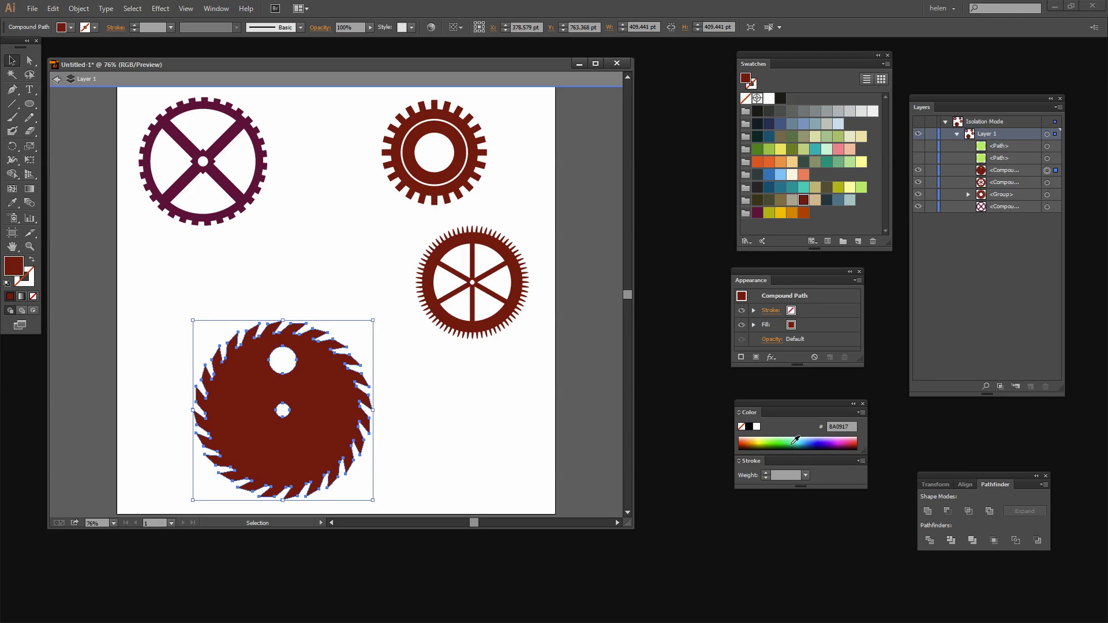
Show the two remaining light green circles one at a time, subtract each from the saw-toothed gear, and deselect the gear
click(918, 158)
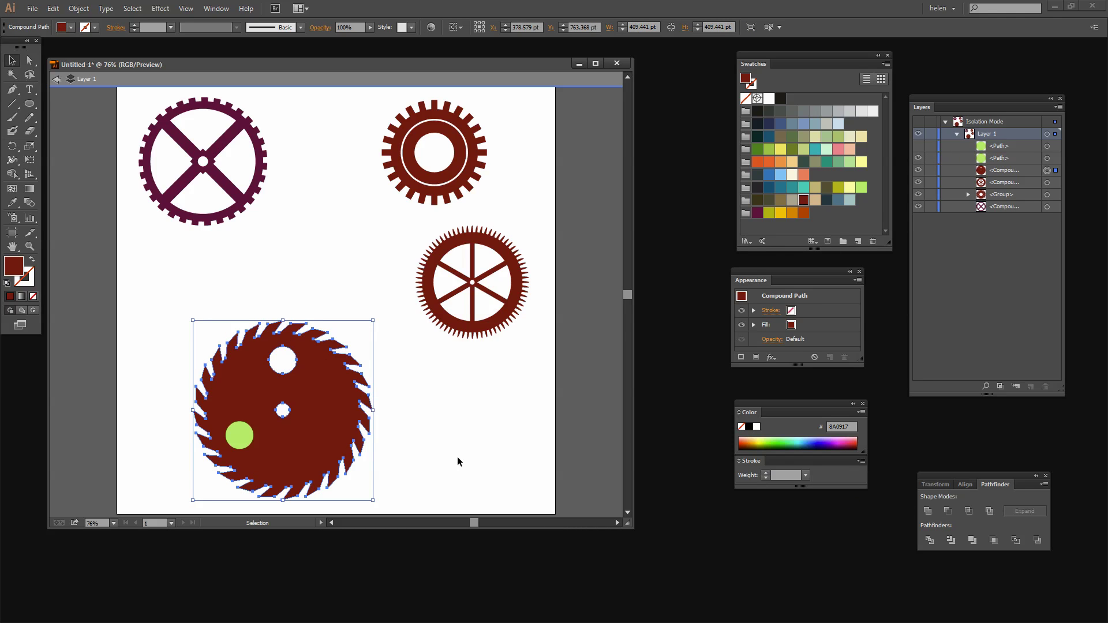
shift+click(246, 431)
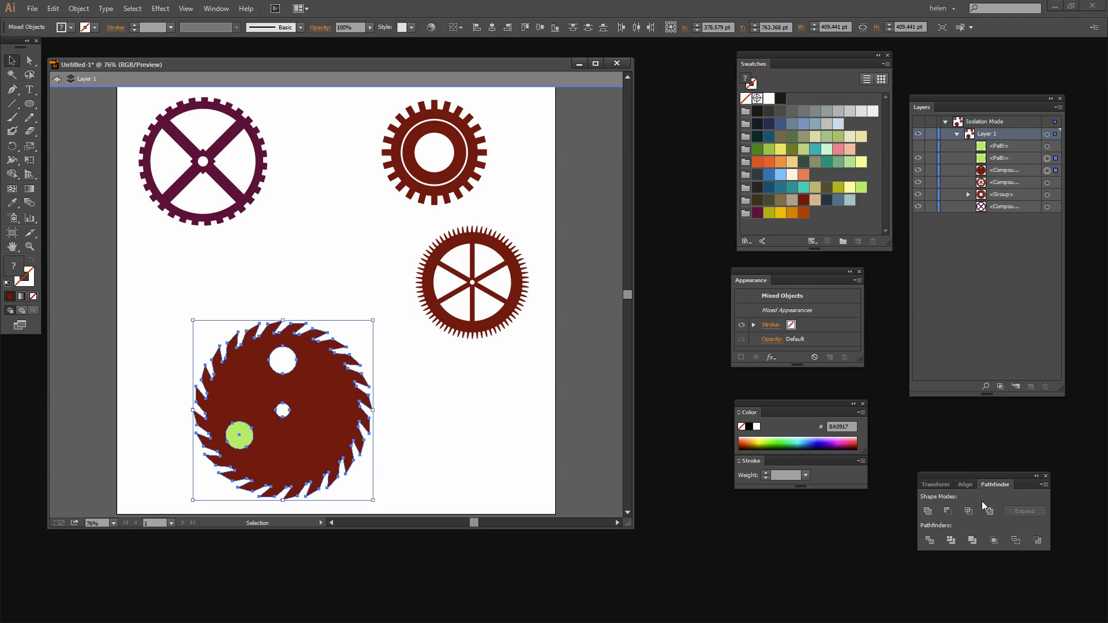
click(947, 512)
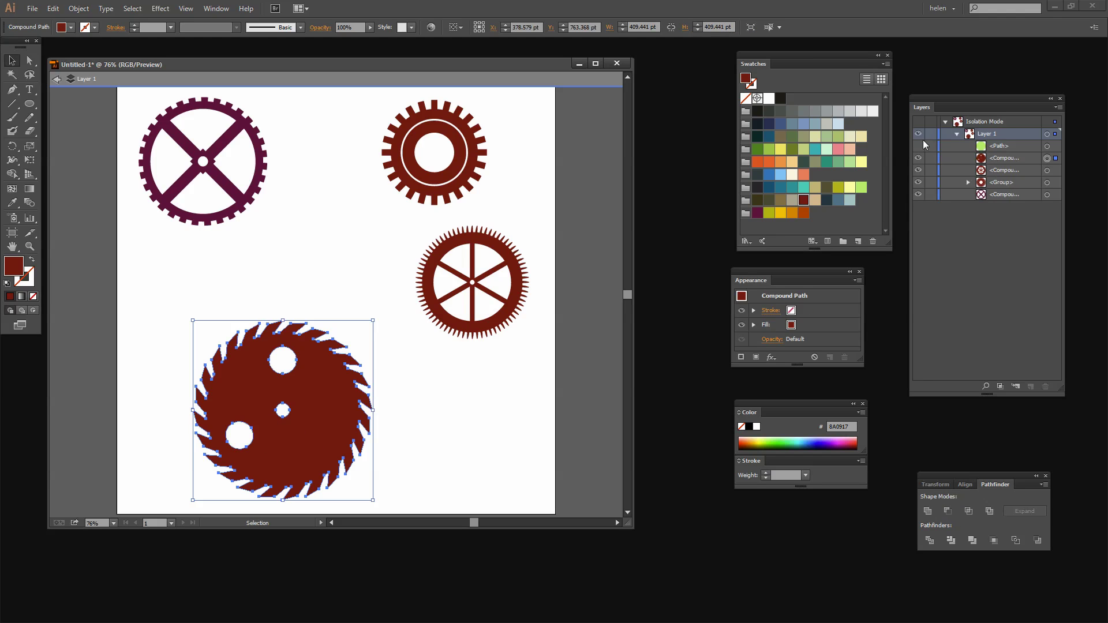
click(918, 146)
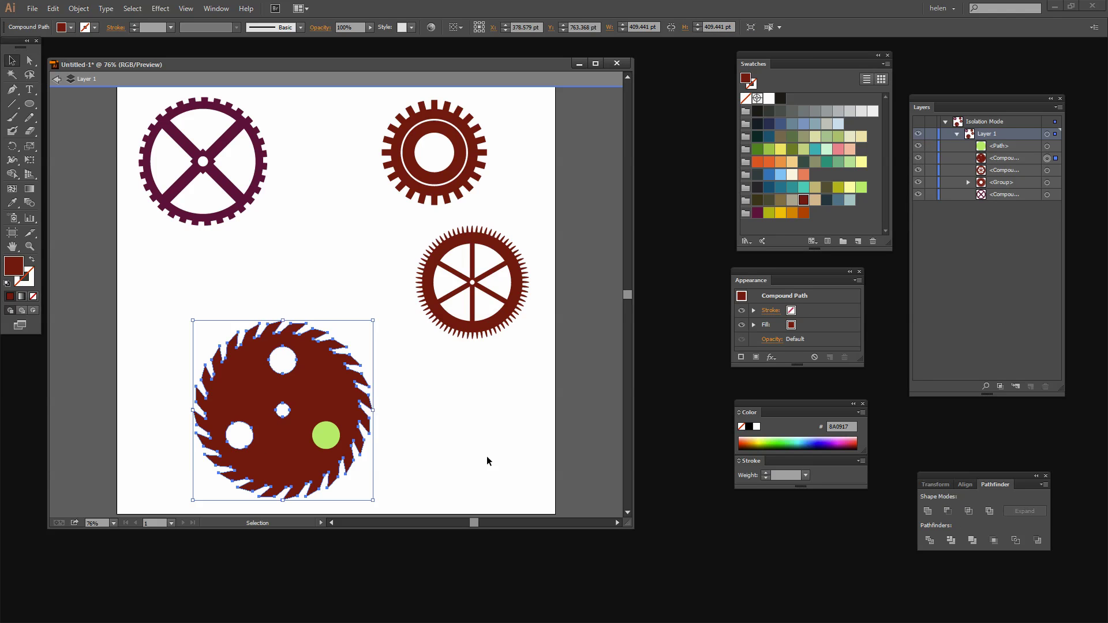
shift+click(323, 434)
click(947, 511)
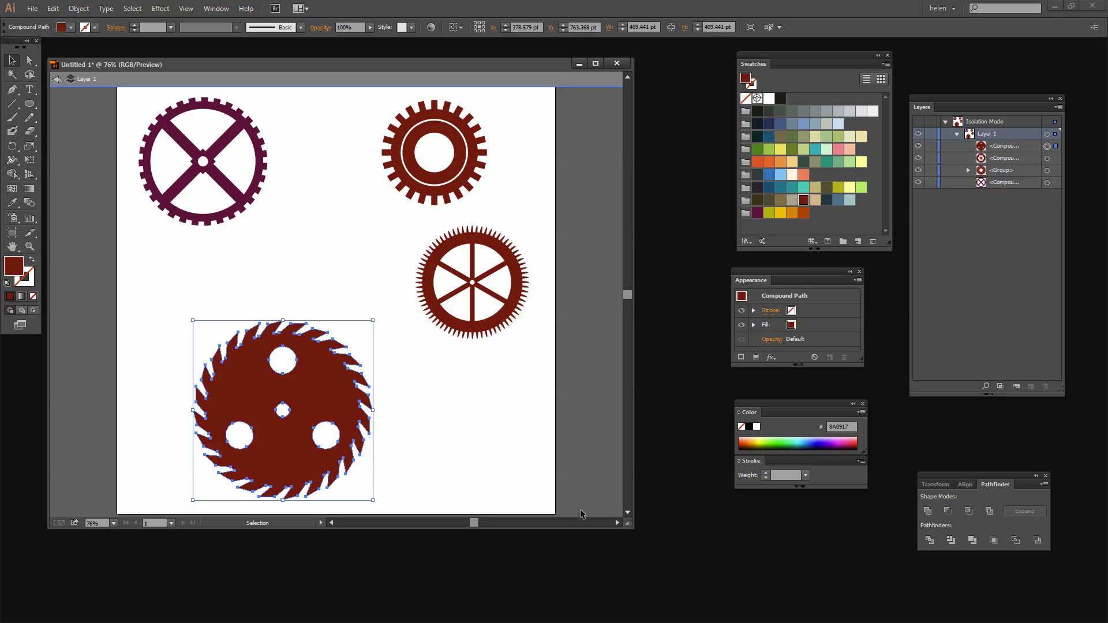
click(469, 472)
Scale the saw-toothed gear proportionally down to about 346 pt wide and move it up and left on the artboard
click(364, 373)
drag(373, 320, 345, 348)
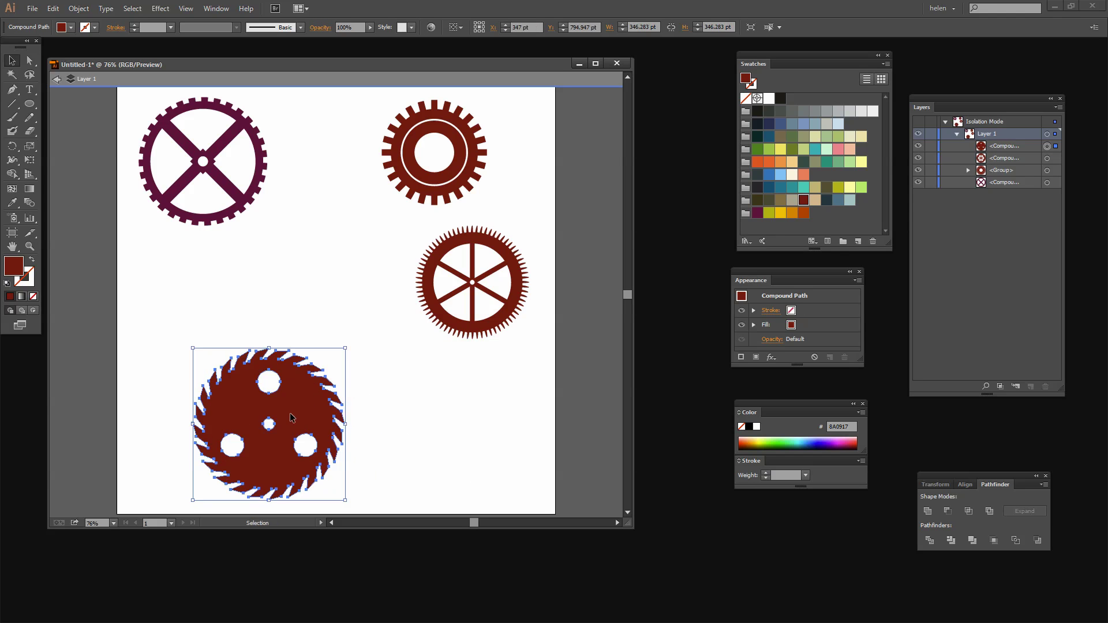
drag(312, 415, 273, 365)
Move the six-spoked gear beside the saw-toothed gear and enlarge it proportionally until it is slightly larger than that gear
drag(466, 318, 381, 439)
drag(444, 347, 501, 289)
Enlarge the dark red ring gear proportionally to about 334 pt and position it above the six-spoked gear
click(430, 173)
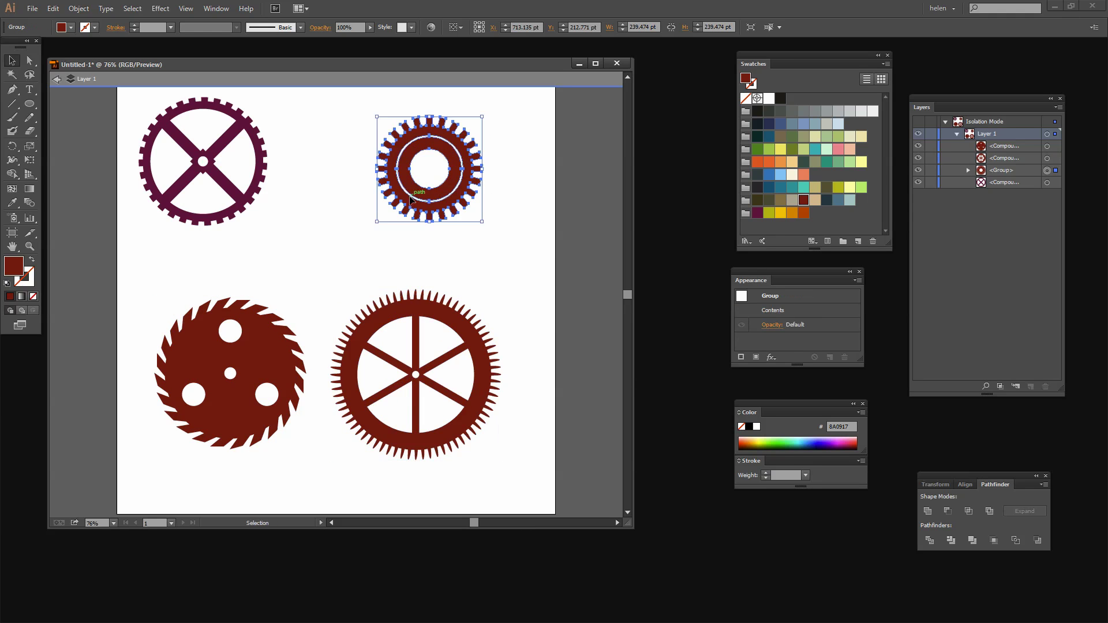
drag(381, 206, 338, 259)
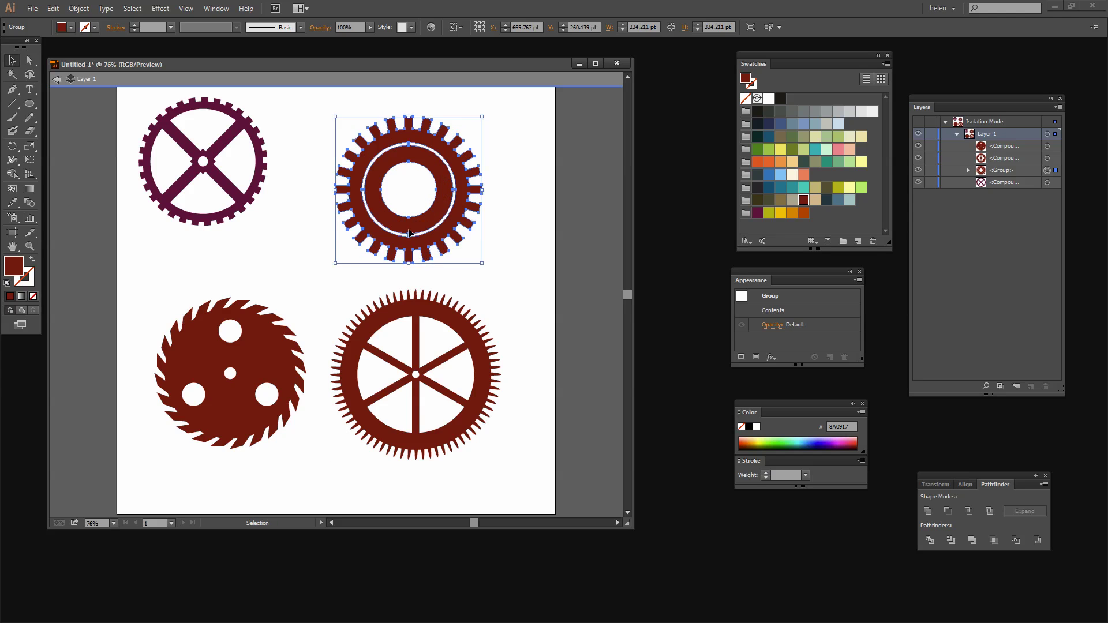
drag(418, 226, 431, 235)
Enlarge the purple four-spoked gear to about 346 pt, position it above the saw-toothed gear, and deselect it
click(243, 215)
drag(270, 229, 238, 212)
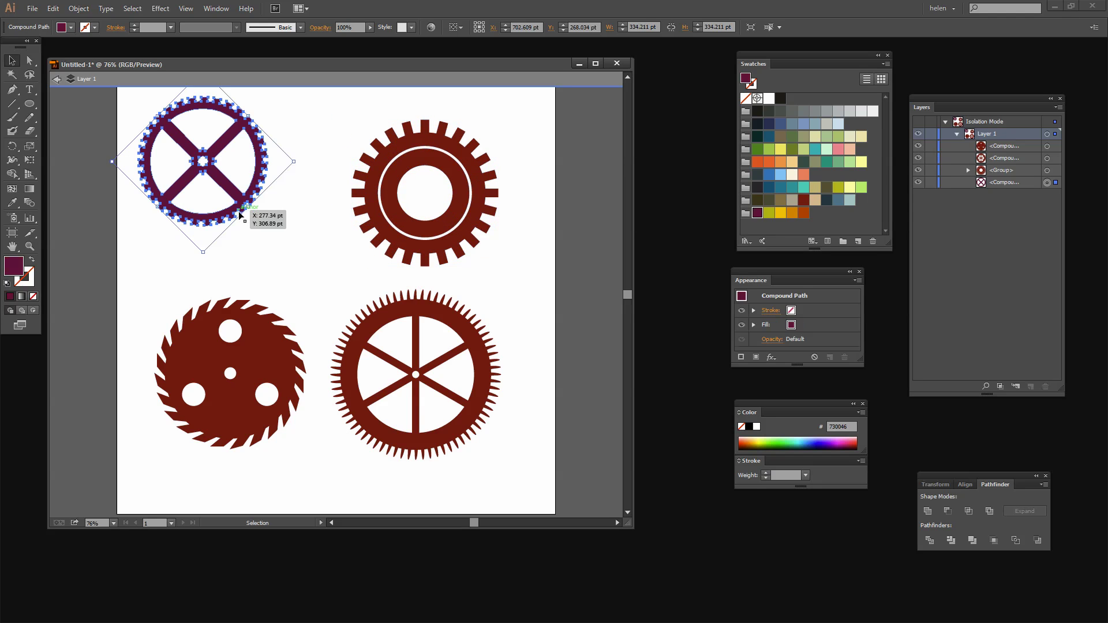
drag(205, 252, 203, 285)
drag(204, 192, 229, 202)
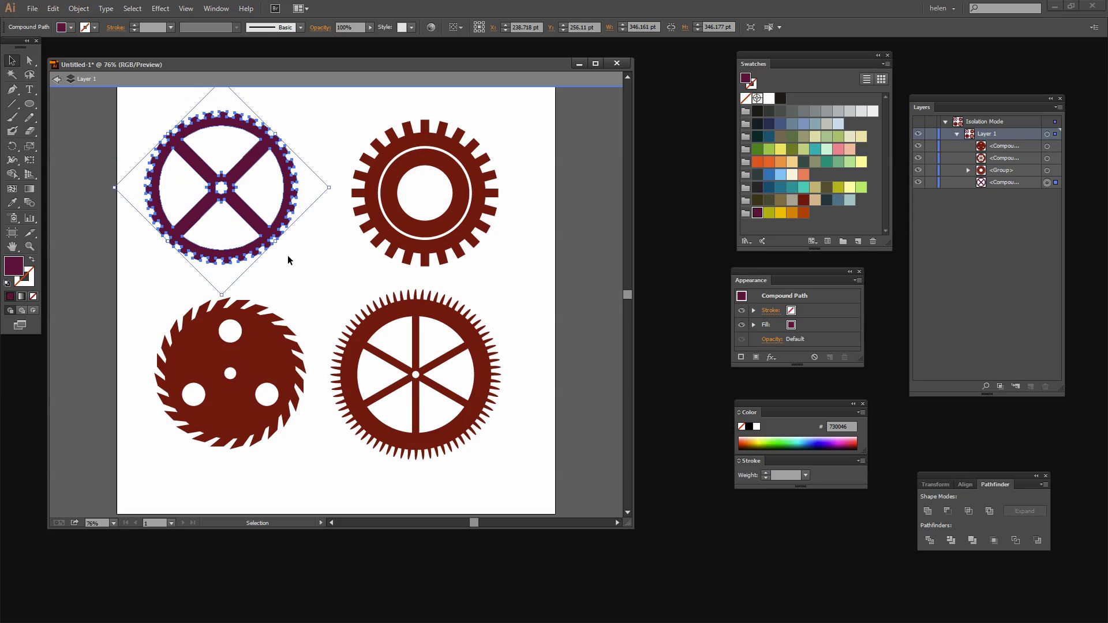
click(289, 254)
click(165, 10)
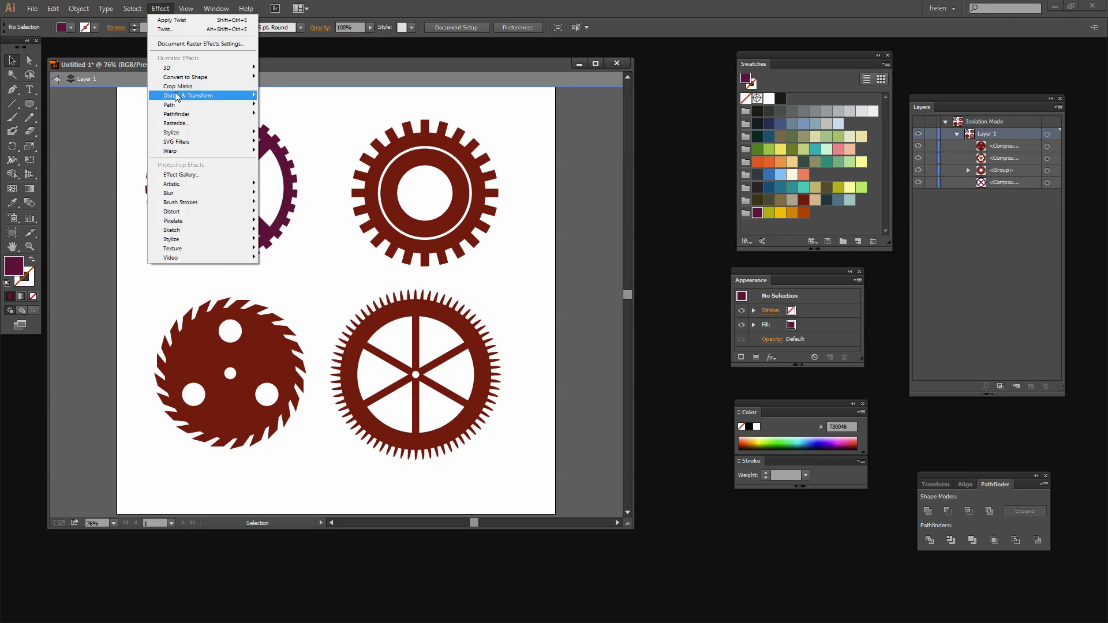
mouse_move(177, 97)
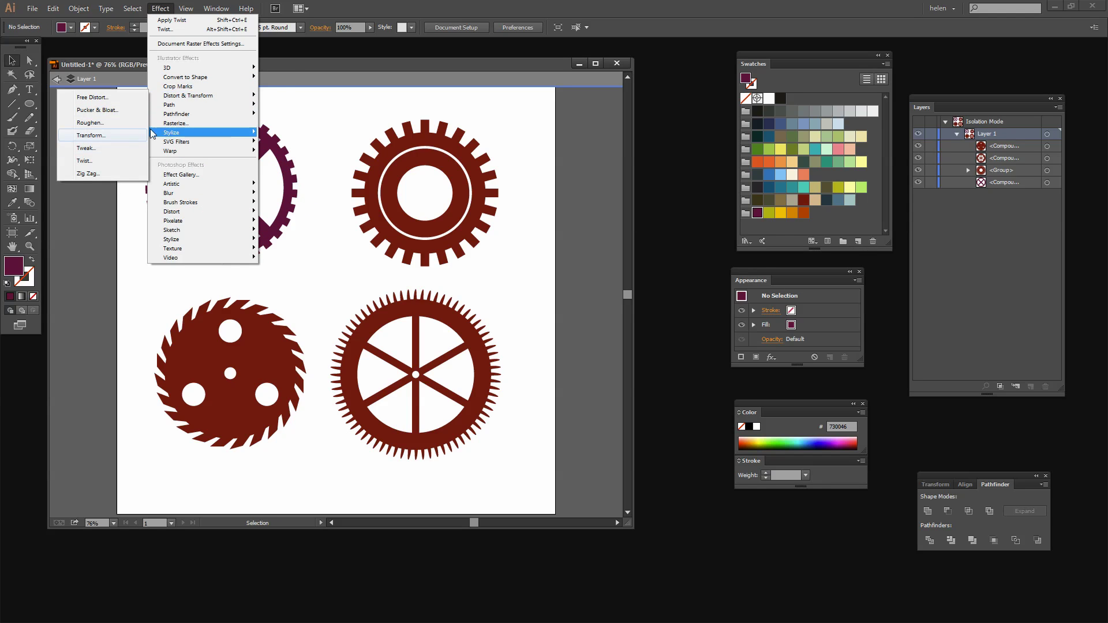
click(293, 66)
click(74, 9)
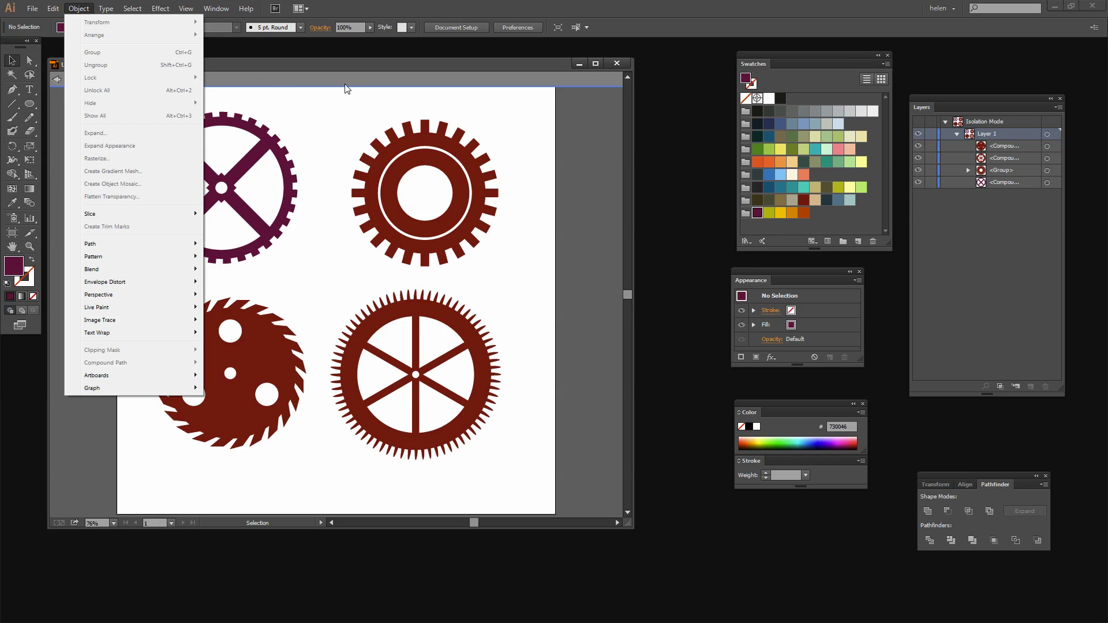
click(344, 127)
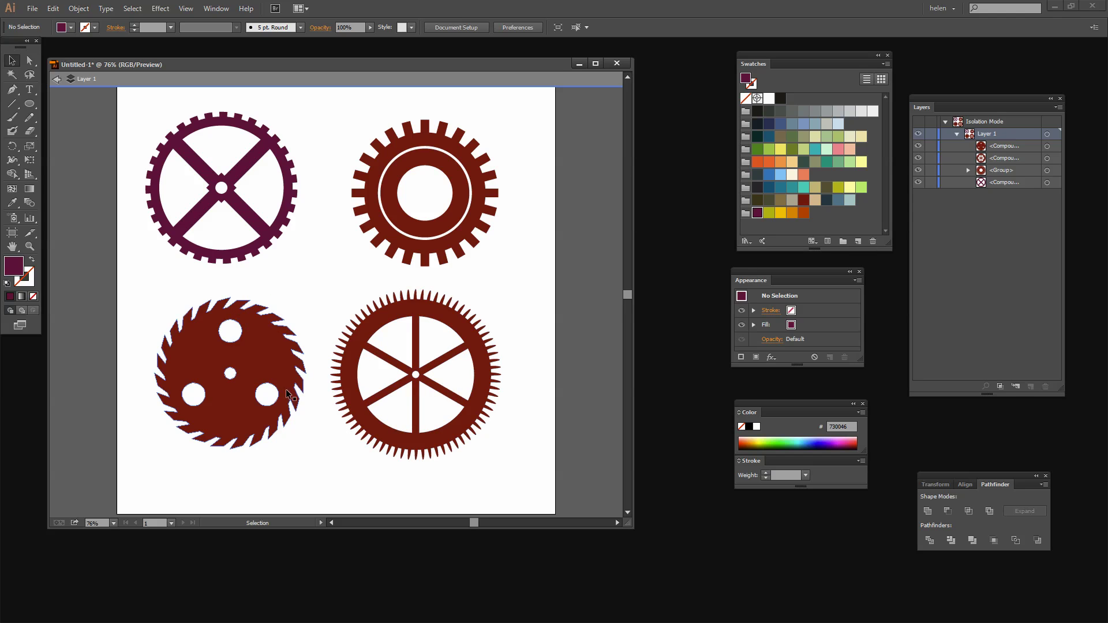
Move the saw-toothed gear slightly down to even out the gear layout, and deselect it
drag(235, 414, 234, 429)
click(339, 481)
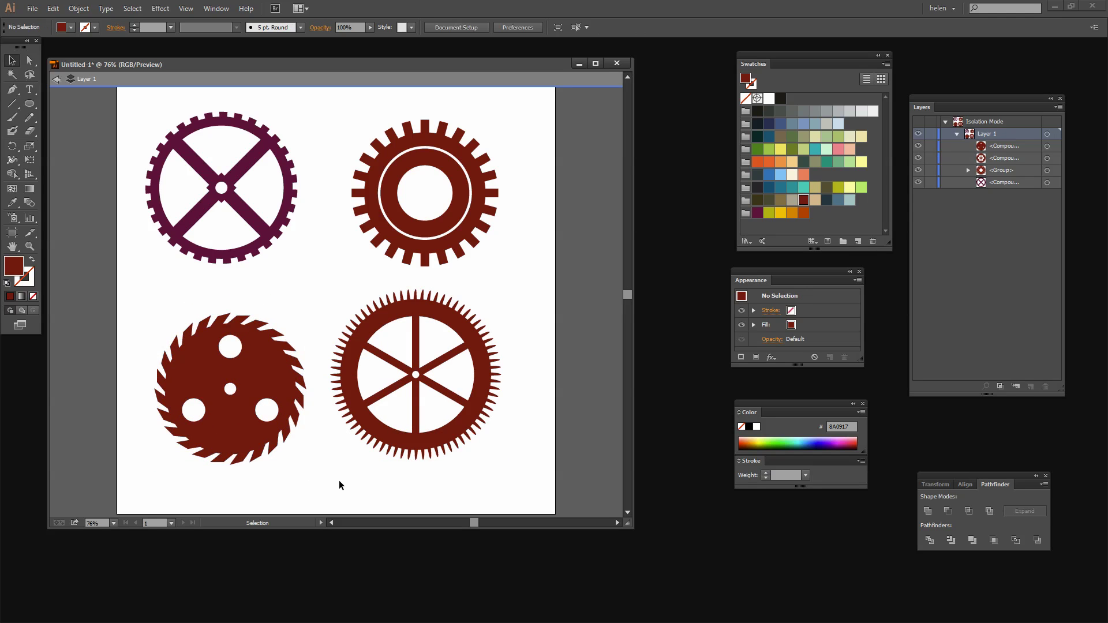